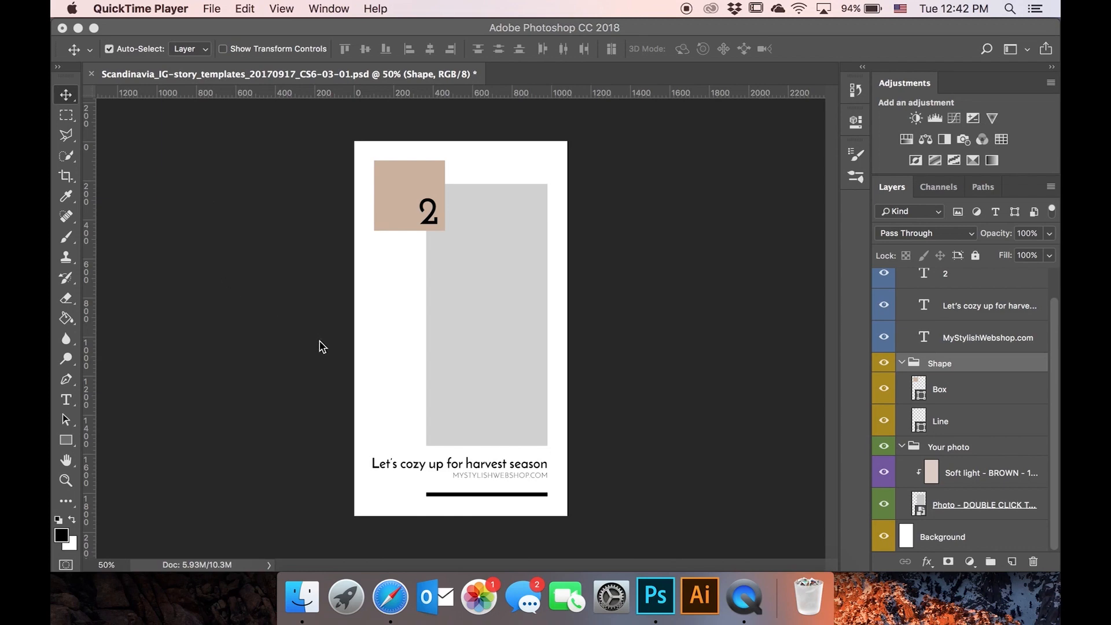
- View the Scandinavia Instagram Story template's product page in Safari and return to Photoshop
{"action": "left_click", "coordinate": [396, 596]}
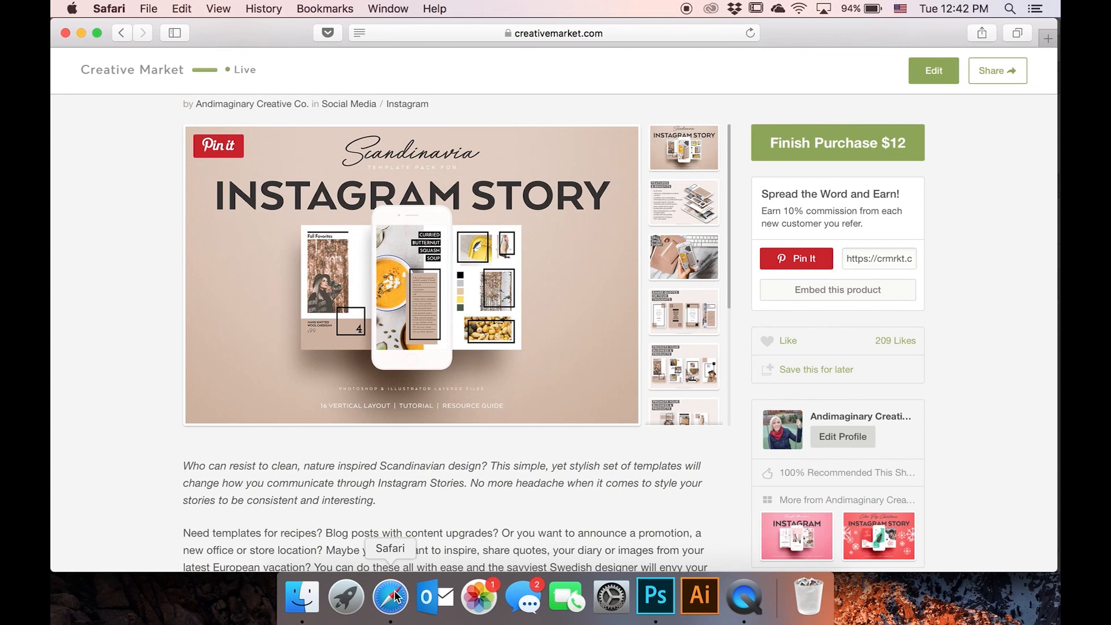
{"action": "left_click", "coordinate": [652, 618]}
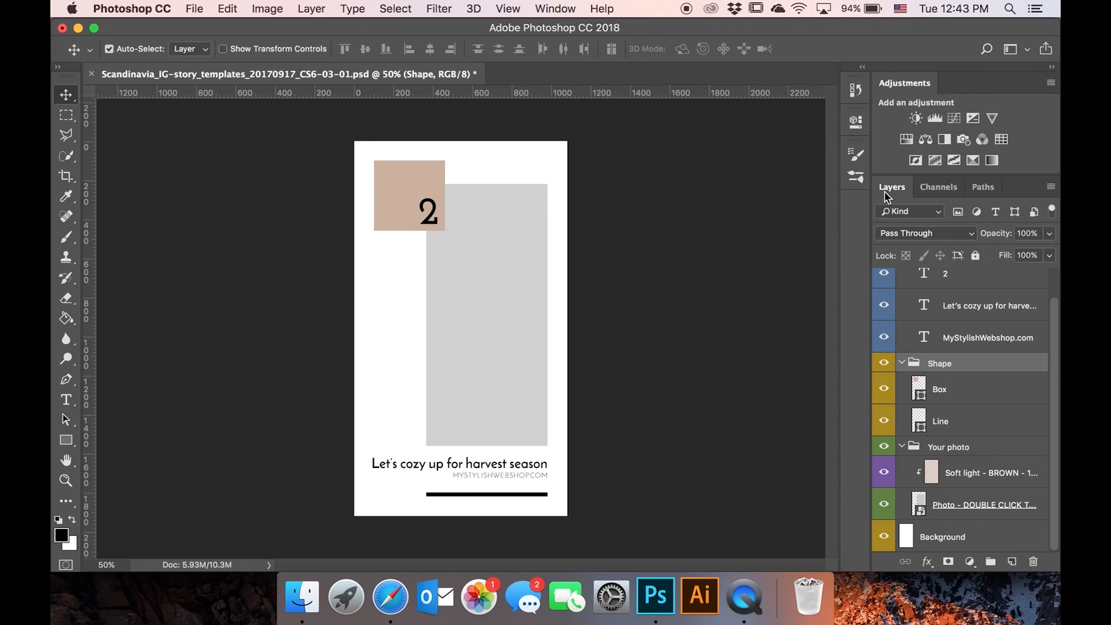
- Check that the Layers panel is enabled, select the Background layer, and toggle the Box layer's visibility off and on
{"action": "left_click", "coordinate": [539, 9]}
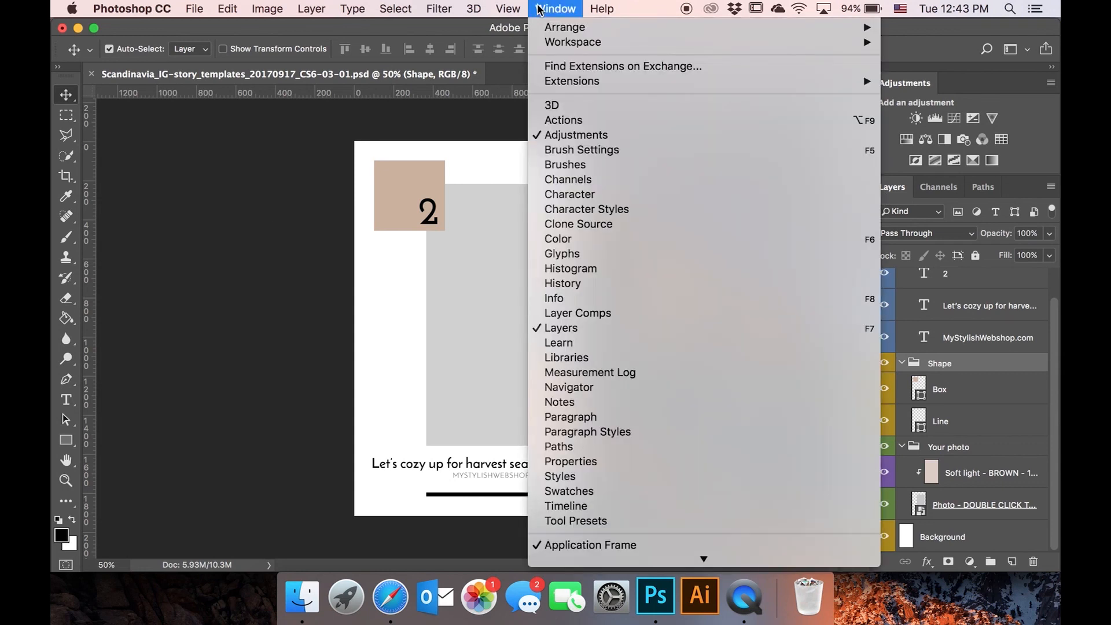
{"action": "left_click", "coordinate": [541, 332]}
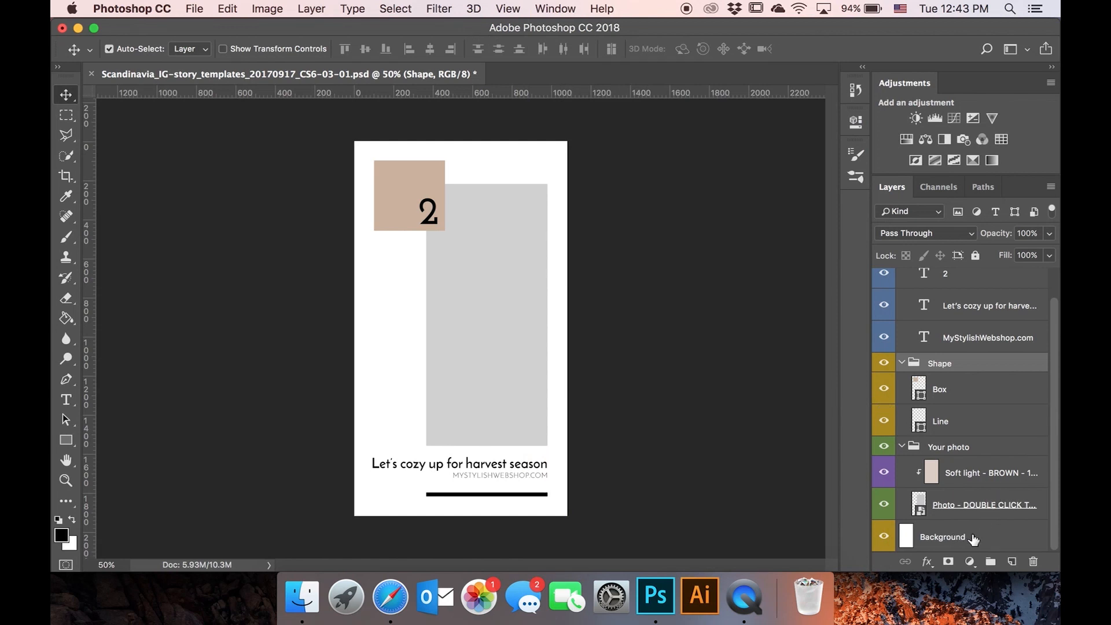
{"action": "left_click", "coordinate": [974, 540]}
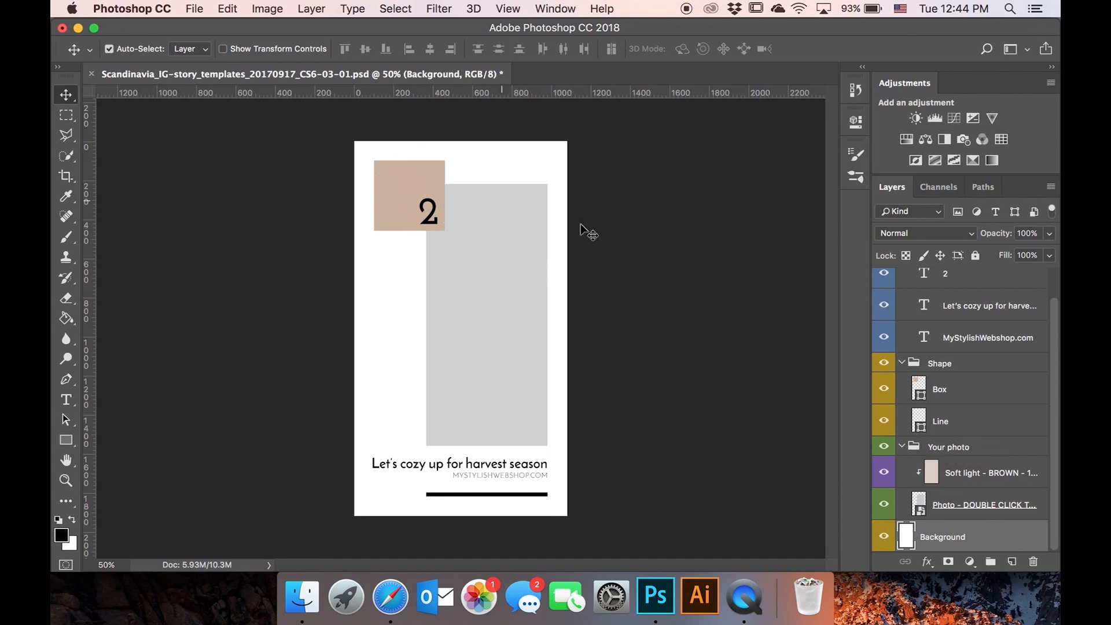
{"action": "left_click", "coordinate": [883, 392]}
{"action": "left_click", "coordinate": [883, 392]}
{"action": "scroll", "coordinate": [922, 388], "scroll_direction": "up", "scroll_amount": 2}
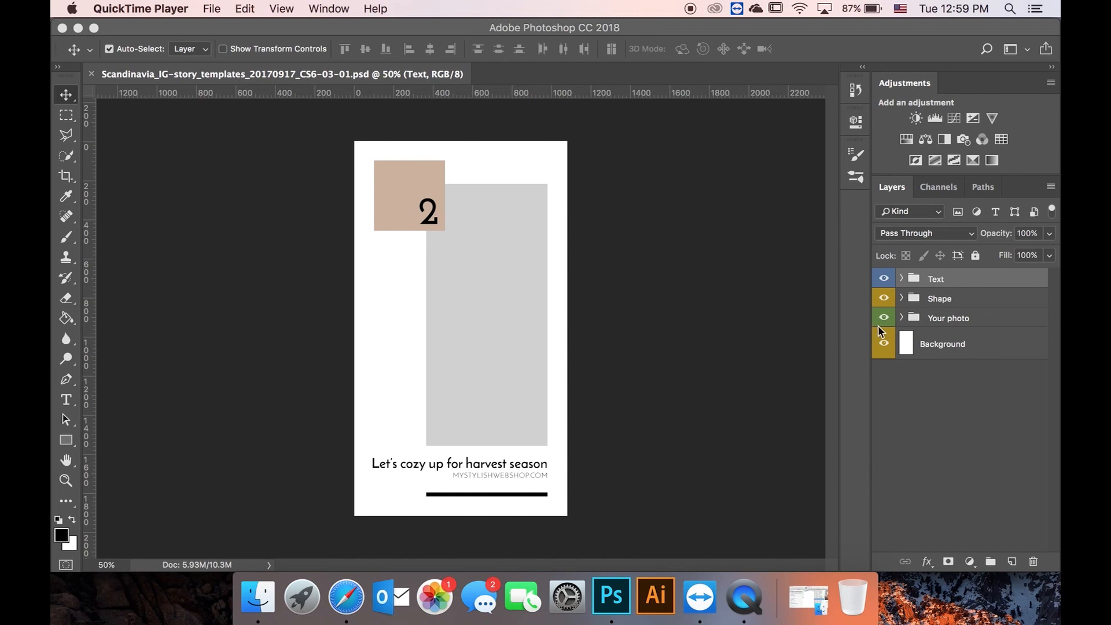
- Expand the Your photo group and open its photo placeholder smart object for editing
{"action": "left_click", "coordinate": [910, 320]}
{"action": "left_click", "coordinate": [901, 317]}
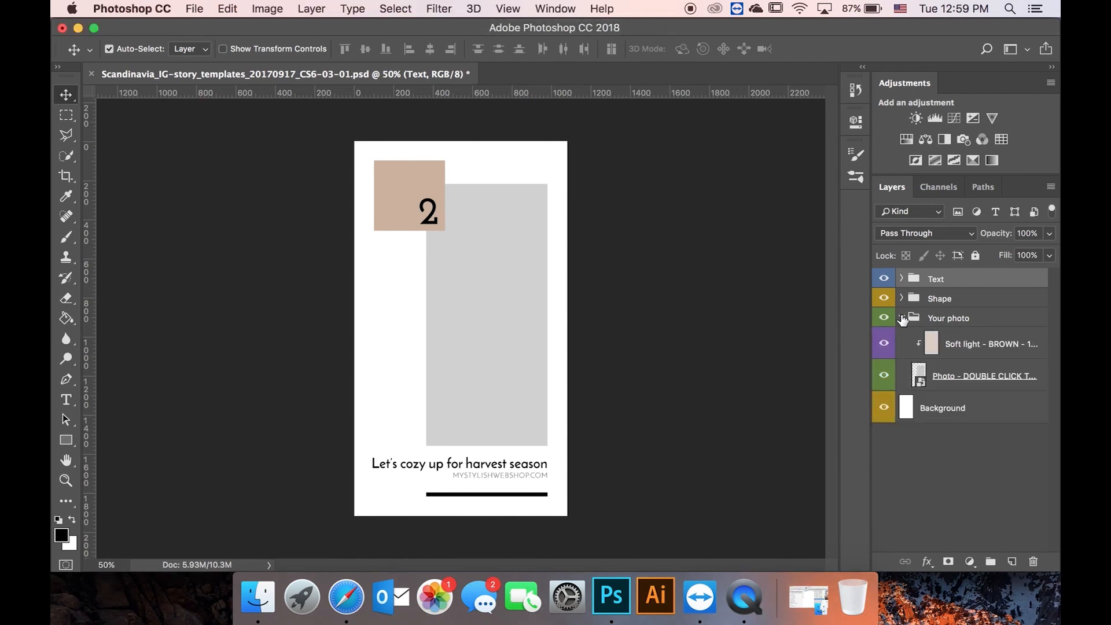
{"action": "double_click", "coordinate": [920, 375]}
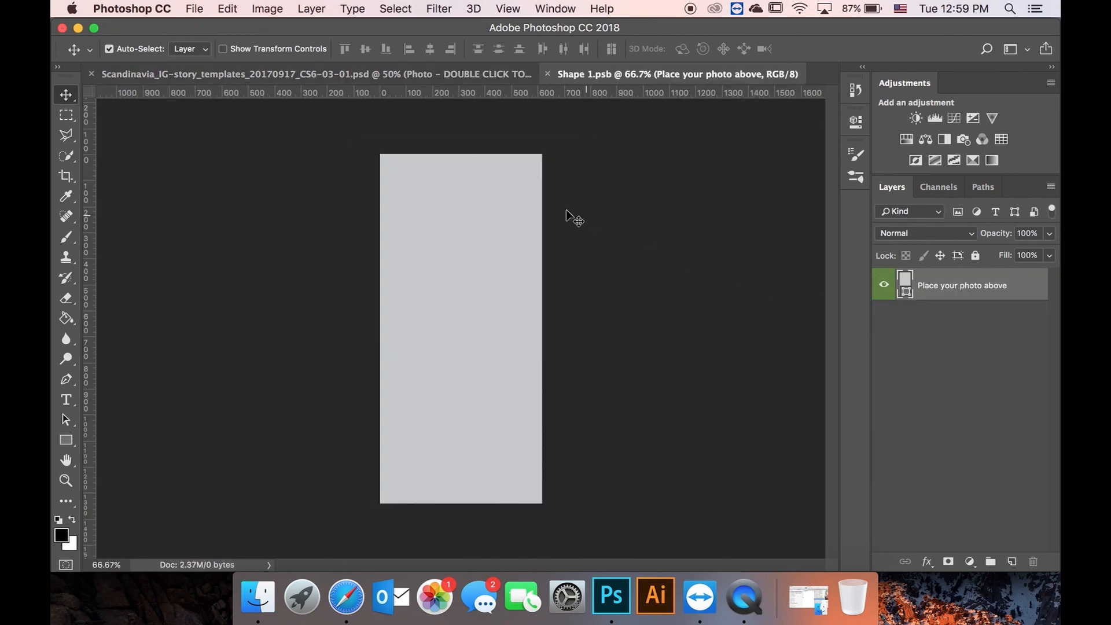
{"action": "left_click", "coordinate": [493, 81]}
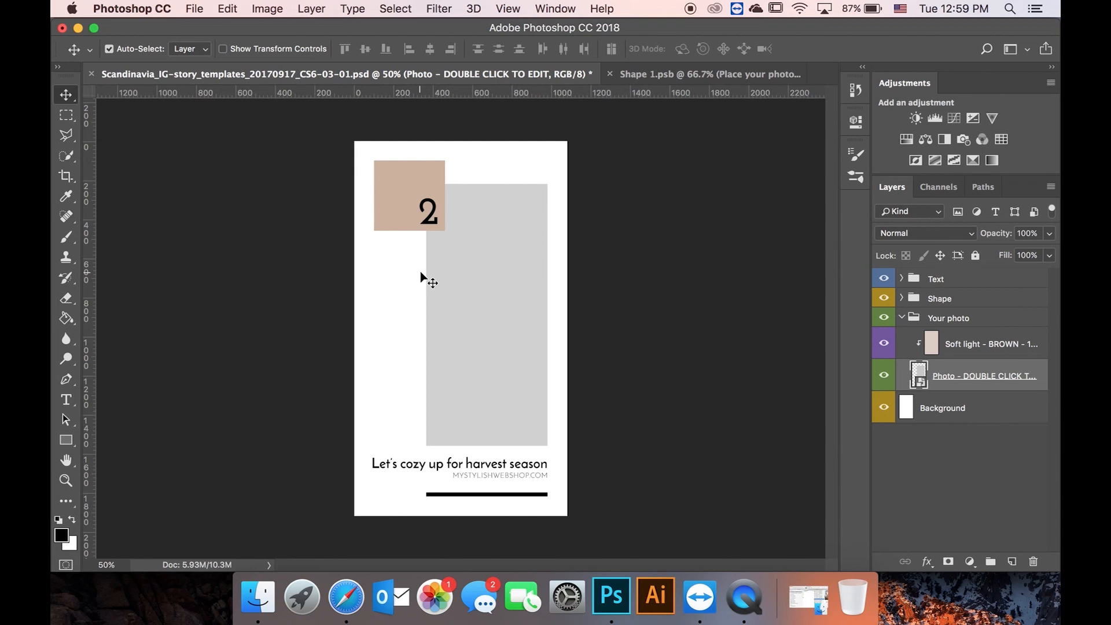
{"action": "left_click", "coordinate": [640, 79]}
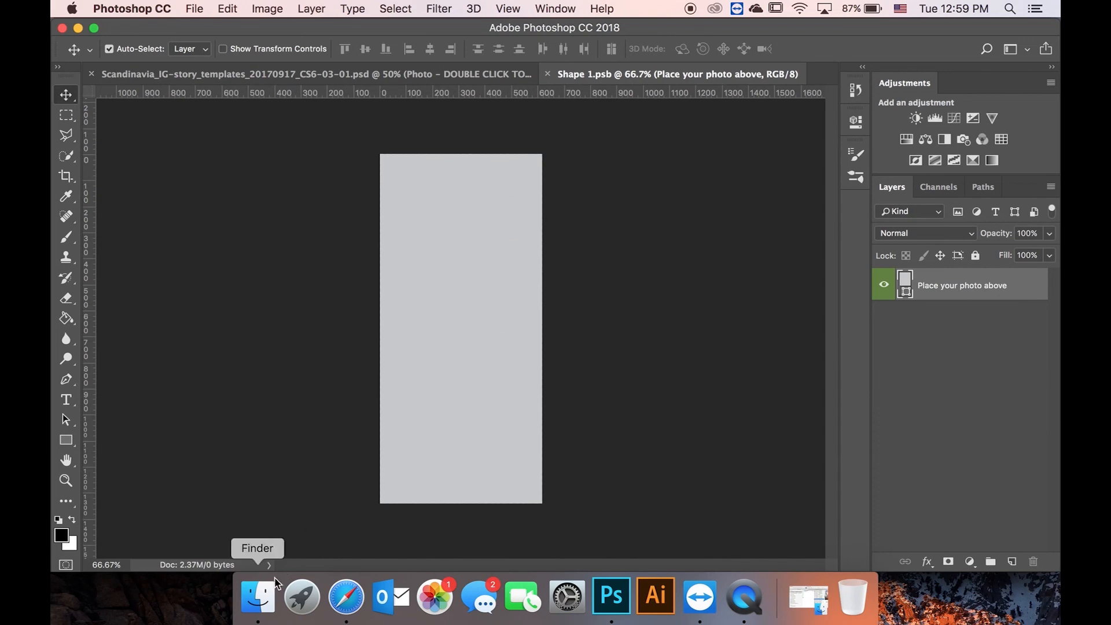
- Place cala-150730.jpg from the downloads folder in Finder onto the Shape 1.psb canvas
{"action": "left_click", "coordinate": [260, 593]}
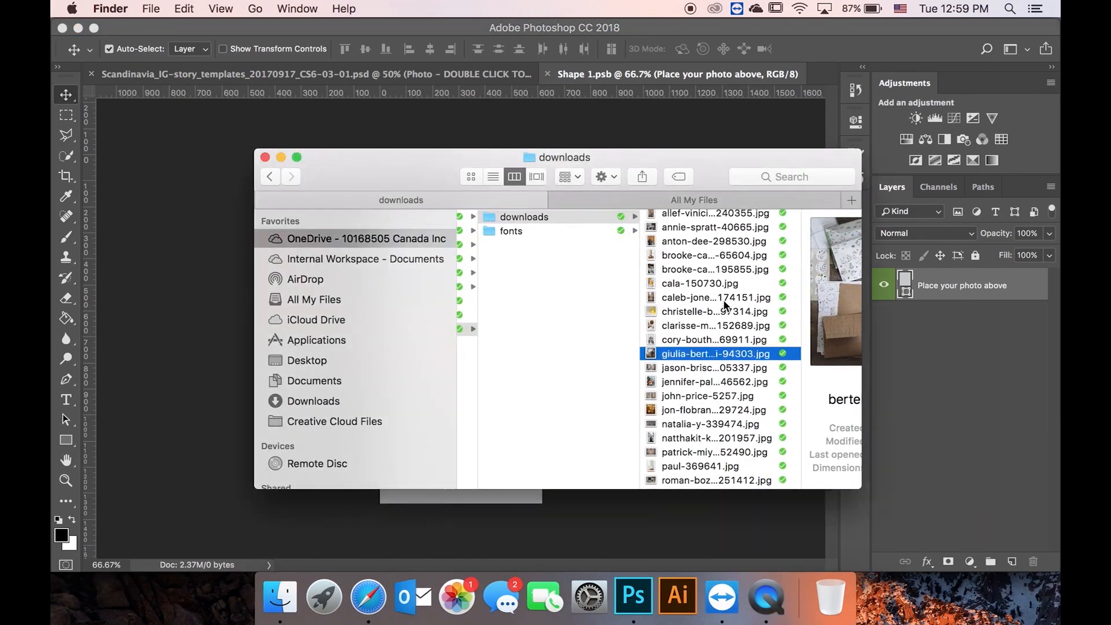
{"action": "left_click_drag", "start_coordinate": [707, 189], "coordinate": [630, 189]}
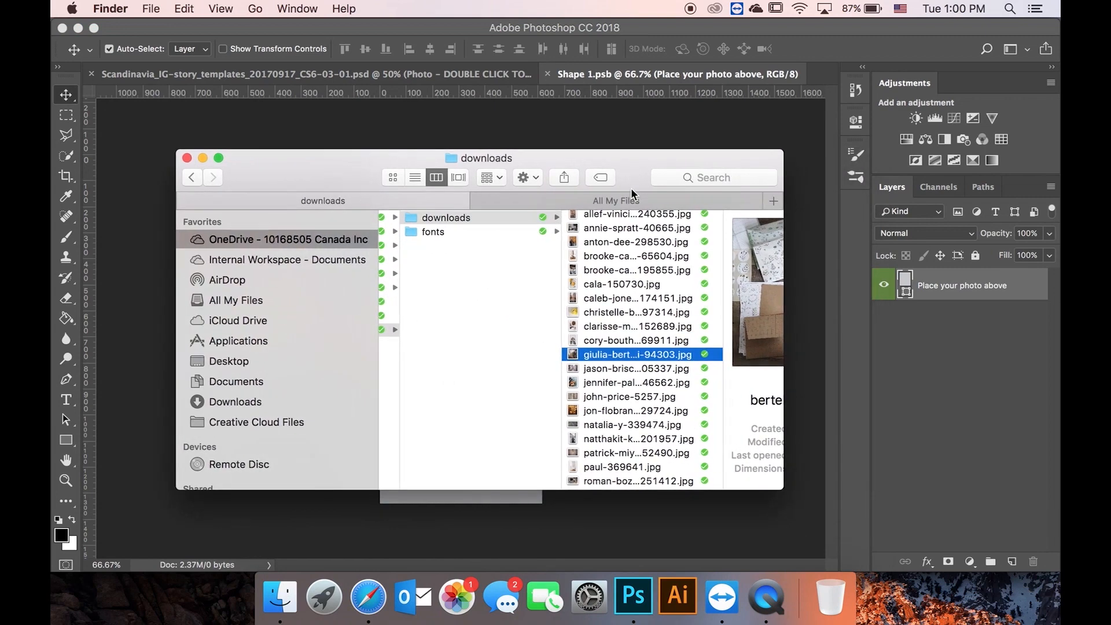
{"action": "left_click", "coordinate": [627, 283]}
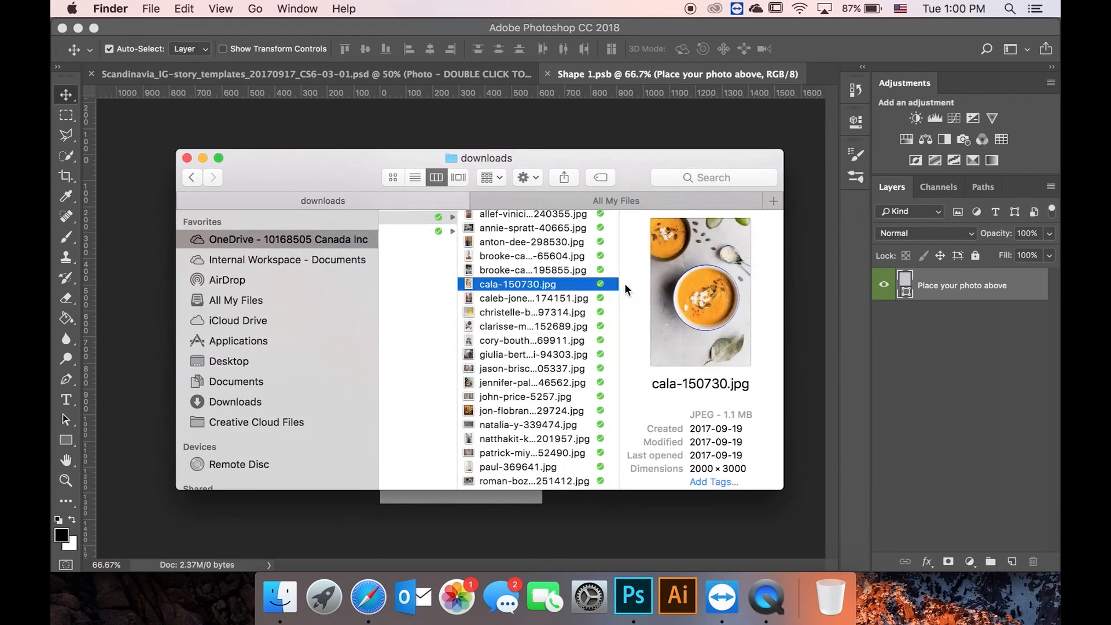
{"action": "left_click_drag", "start_coordinate": [630, 163], "coordinate": [639, 237]}
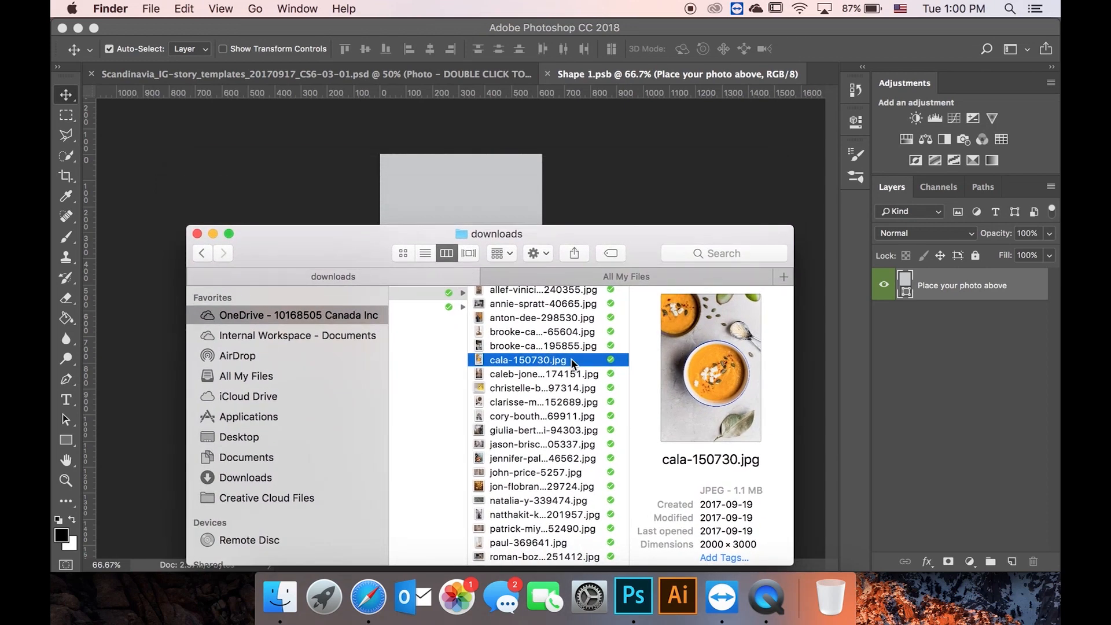
{"action": "left_click_drag", "start_coordinate": [571, 362], "coordinate": [484, 187]}
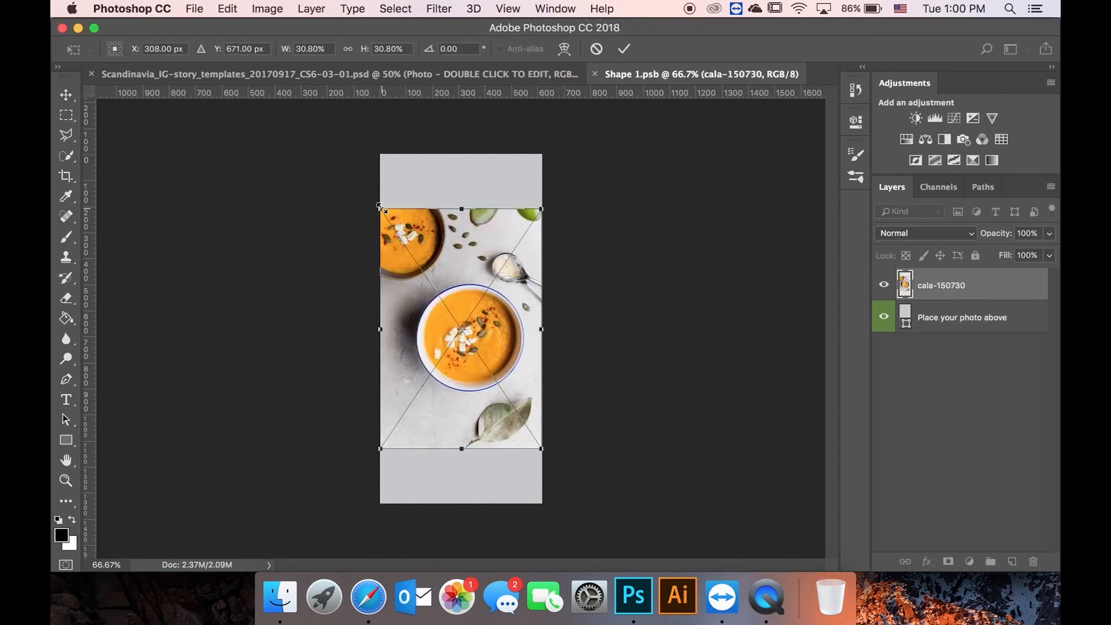
- Scale the placed soup photo to about 46% so it covers the whole canvas, and commit the placement
{"action": "left_click_drag", "start_coordinate": [381, 207], "coordinate": [335, 157]}
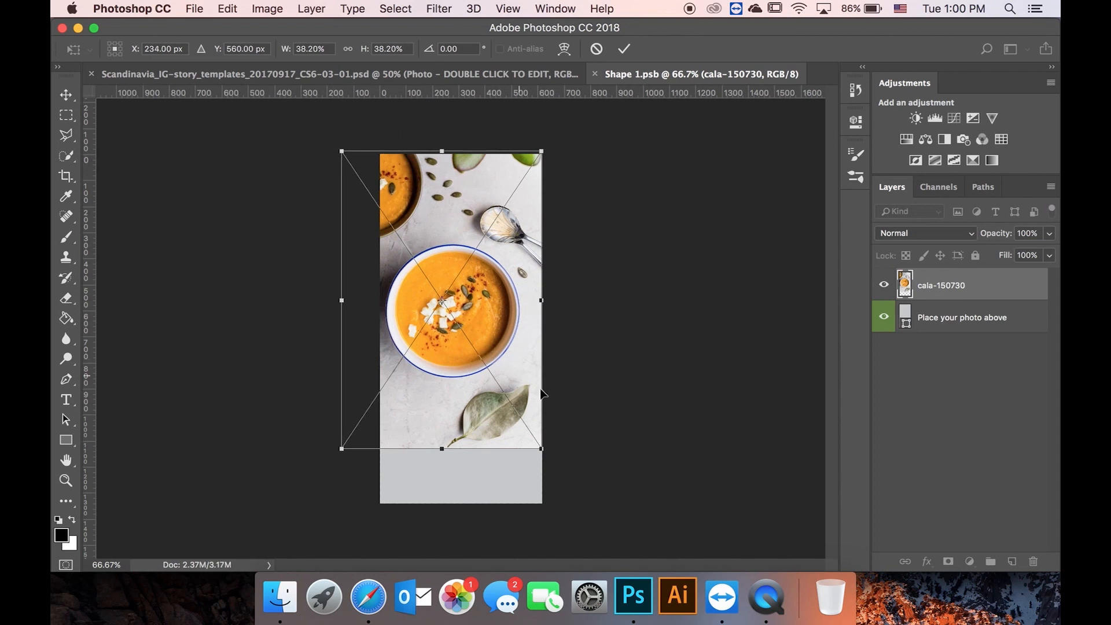
{"action": "left_click_drag", "start_coordinate": [541, 448], "coordinate": [589, 505]}
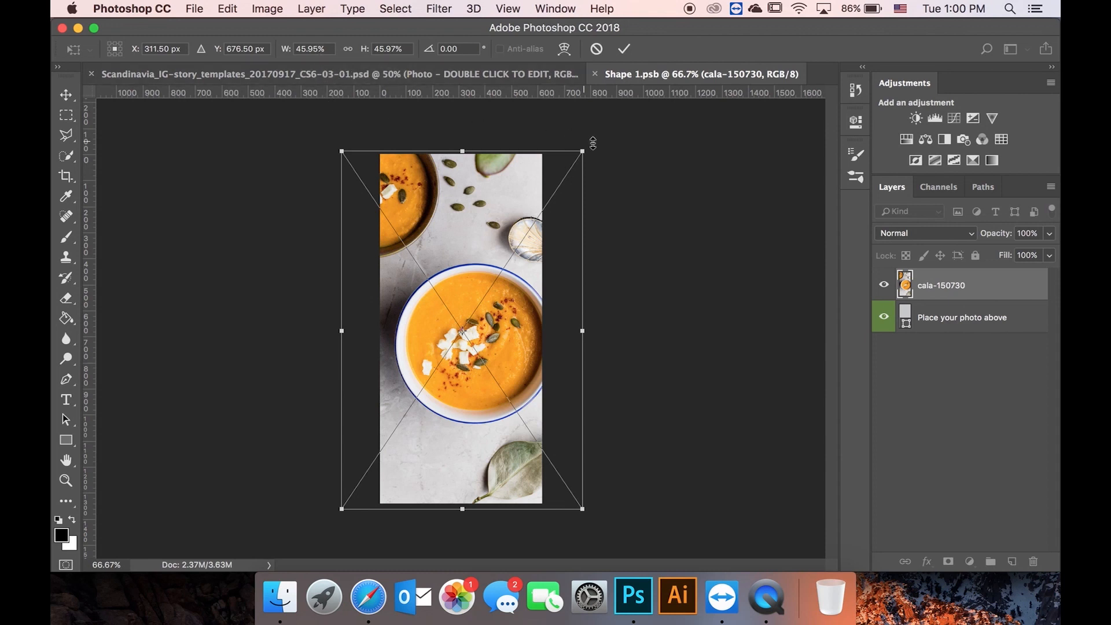
{"action": "left_click", "coordinate": [625, 52]}
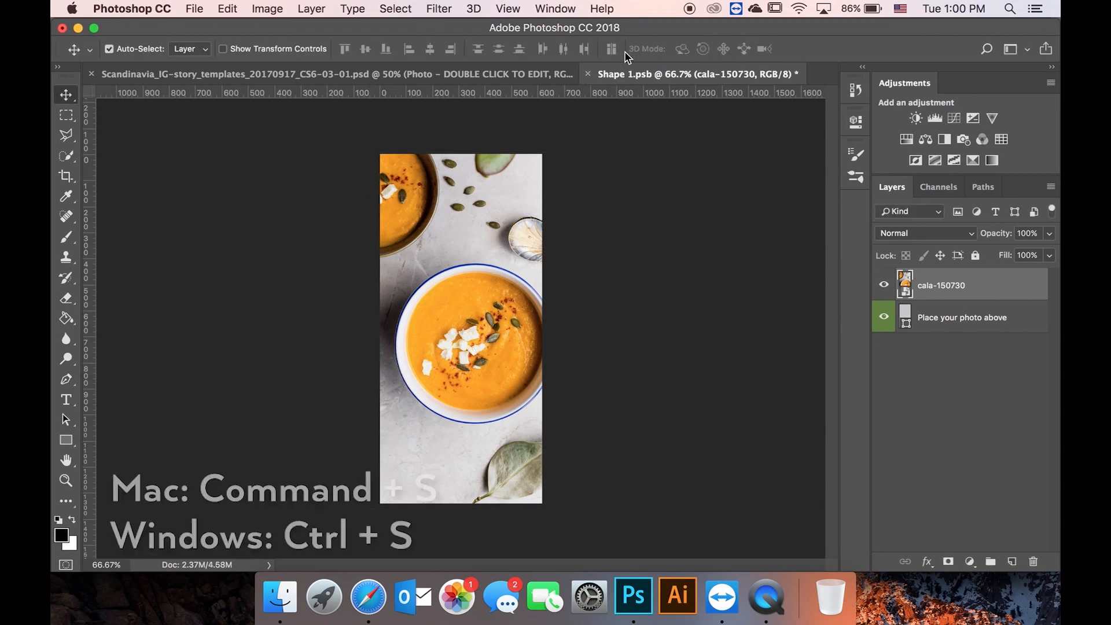
- Save Shape 1.psb and return to the Instagram story template document
{"action": "key", "text": "super+s"}
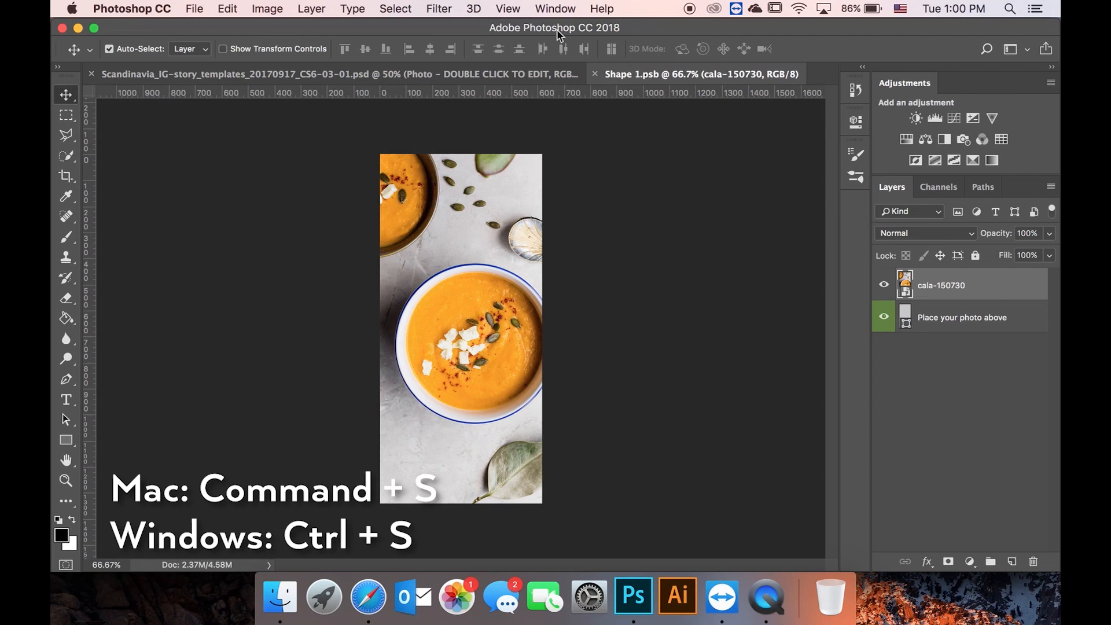
{"action": "left_click", "coordinate": [195, 8]}
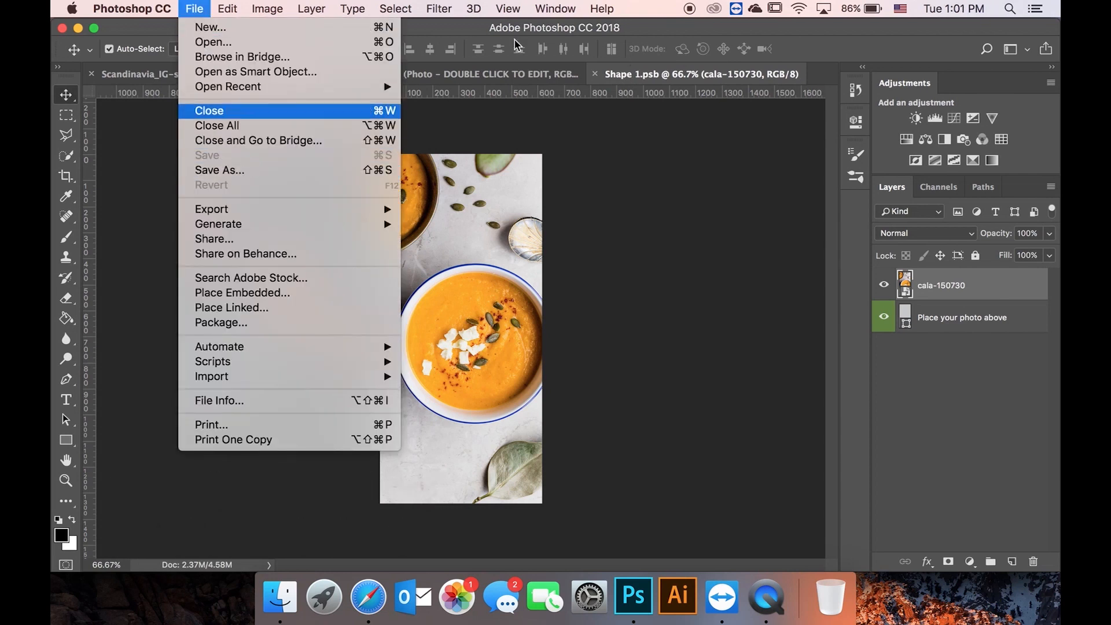
{"action": "left_click", "coordinate": [557, 80]}
{"action": "left_click", "coordinate": [557, 76]}
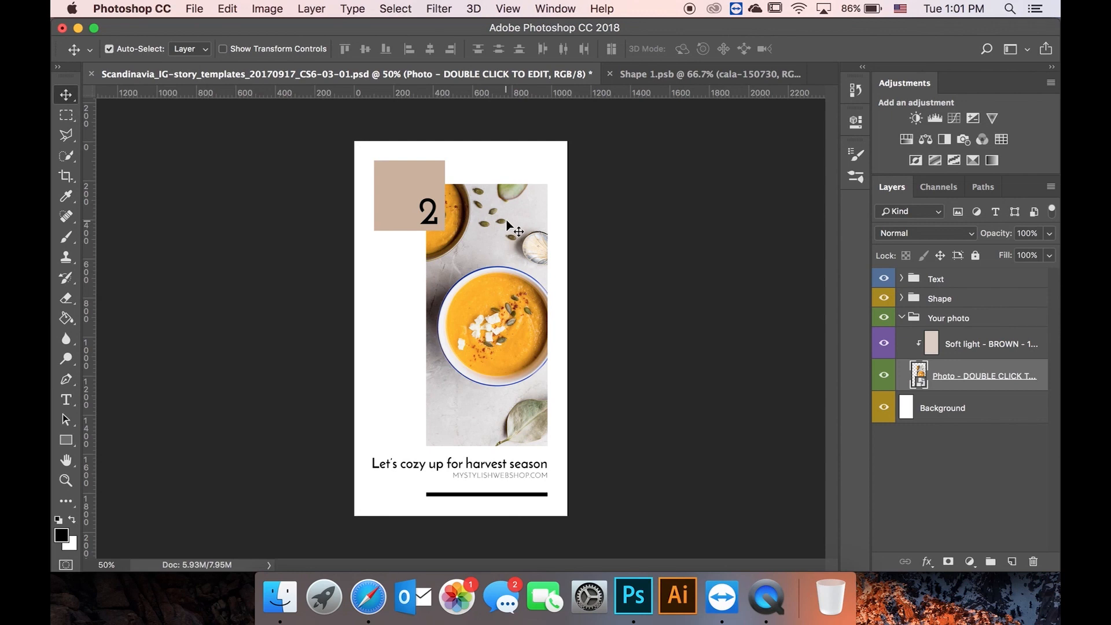
- Compare the photo in Shape 1.psb with how it appears in the template document
{"action": "left_click", "coordinate": [633, 75]}
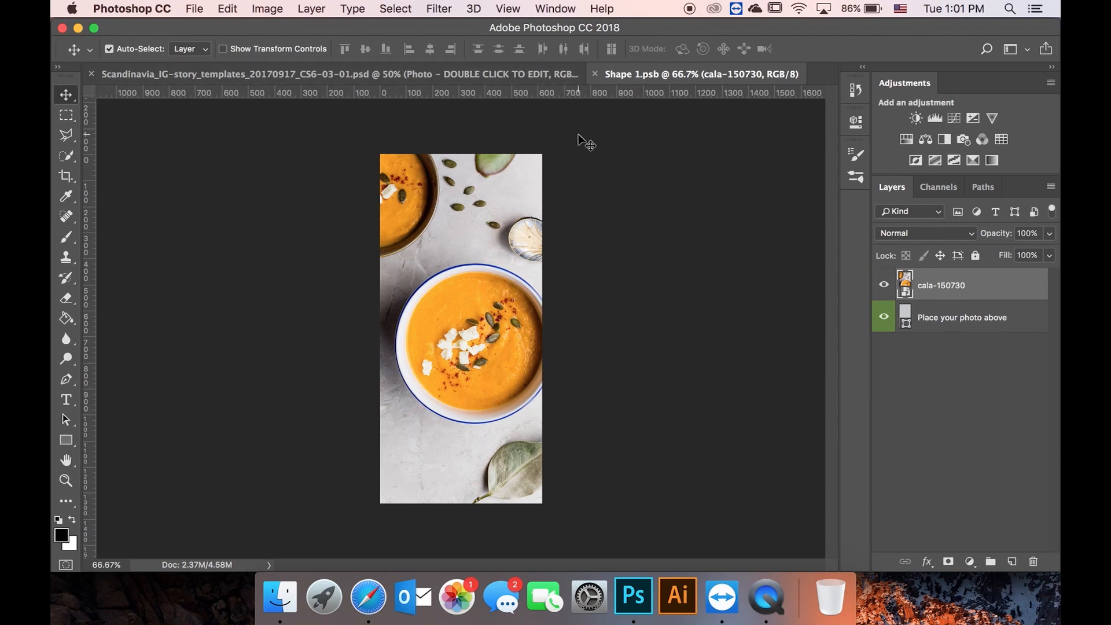
{"action": "left_click", "coordinate": [482, 76]}
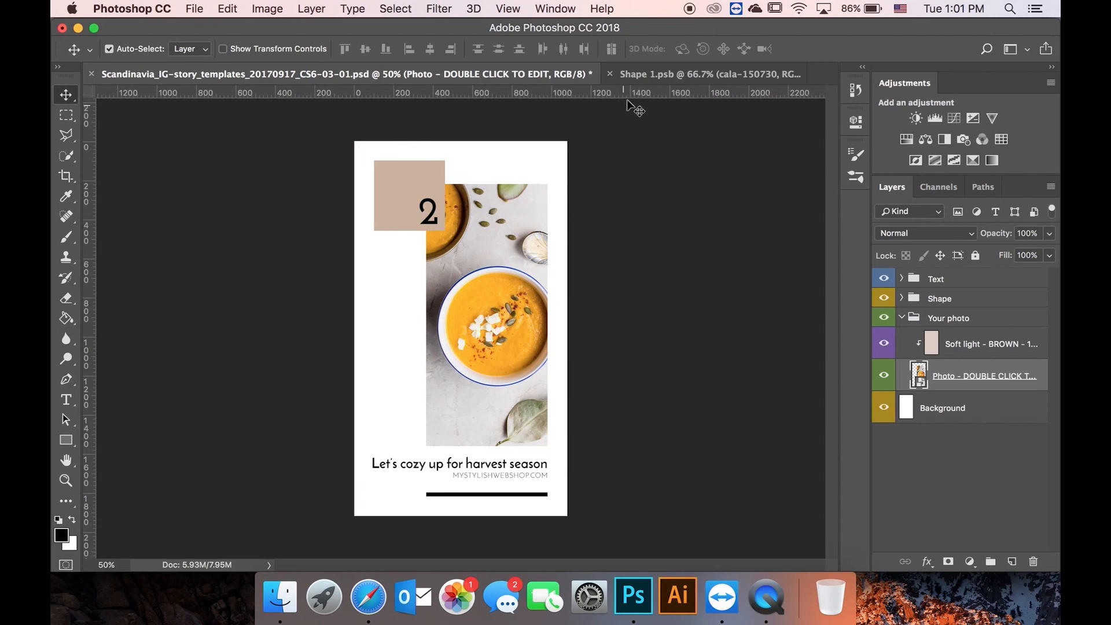
{"action": "left_click", "coordinate": [639, 81]}
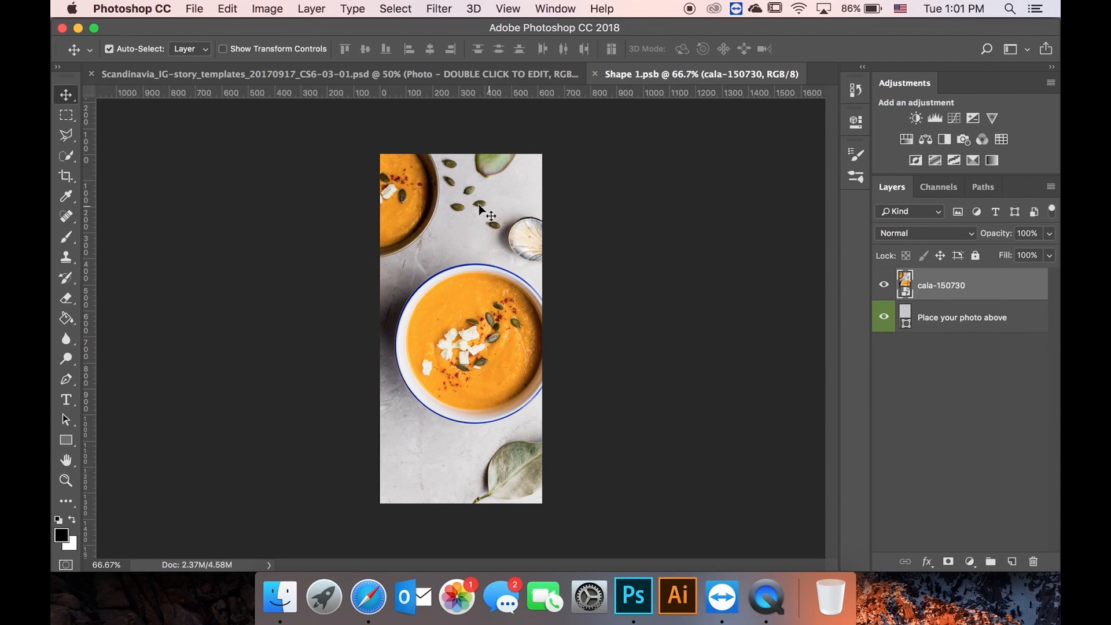
{"action": "left_click", "coordinate": [518, 76]}
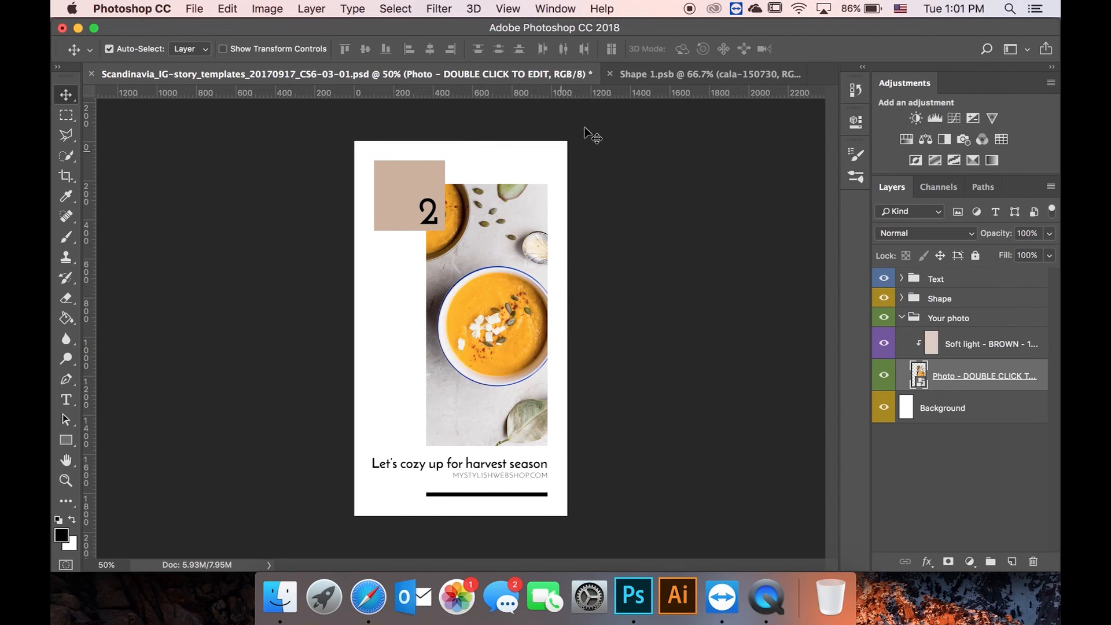
- Paint a white zigzag brush stroke over the soup on a new layer in Shape 1.psb, save, and return to the template
{"action": "left_click", "coordinate": [630, 74]}
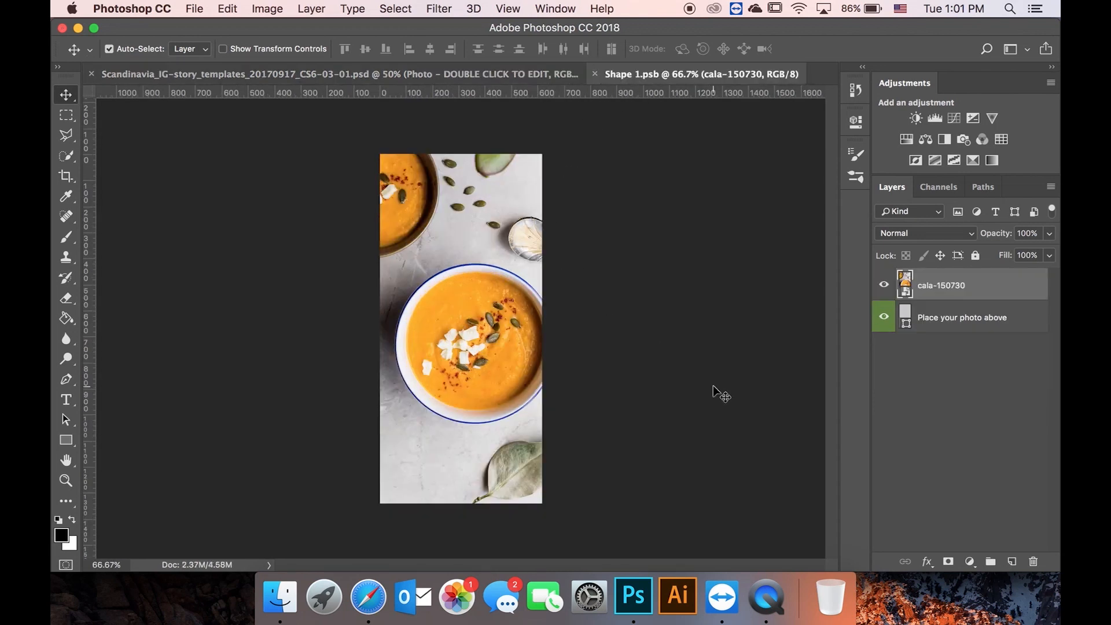
{"action": "left_click", "coordinate": [1012, 561]}
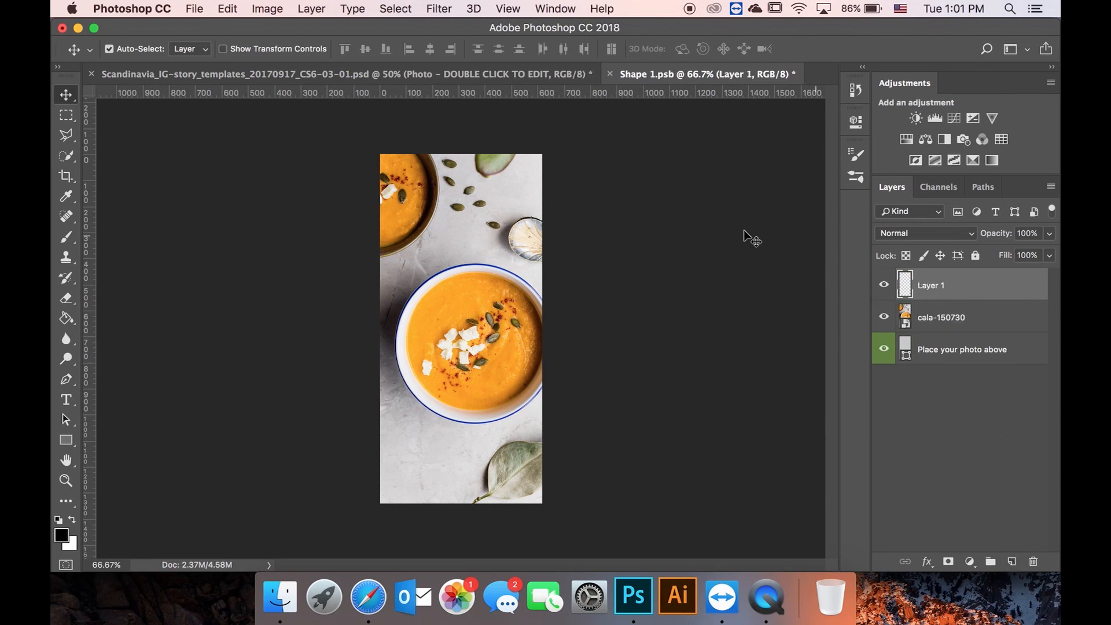
{"action": "key", "text": "b"}
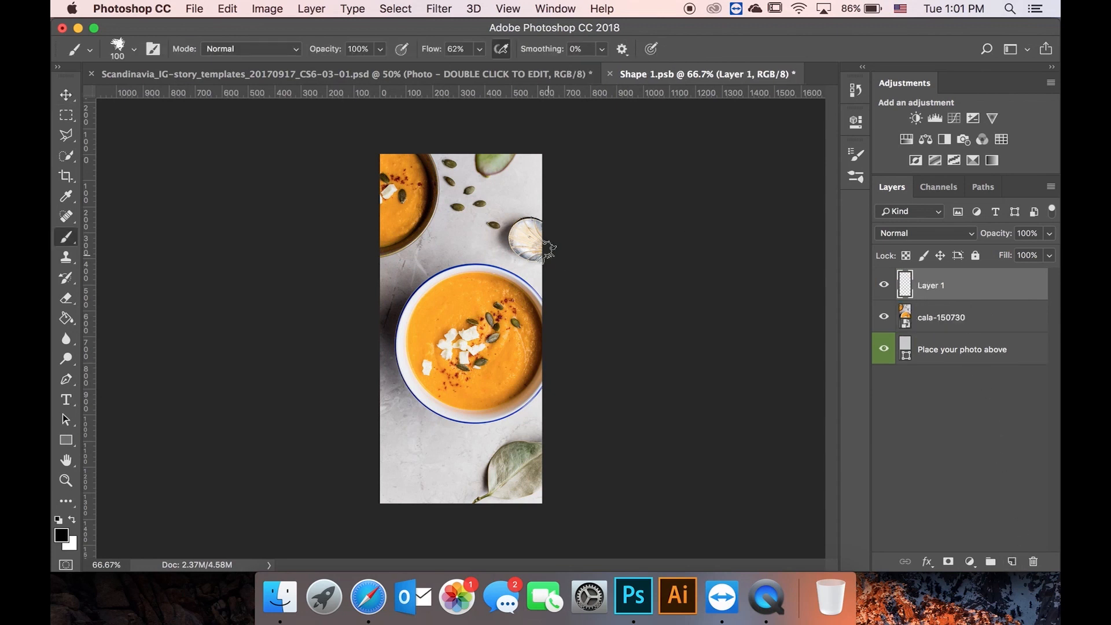
{"action": "key", "text": "x"}
{"action": "mouse_move", "coordinate": [498, 225]}
{"action": "left_mouse_down"}
{"action": "mouse_move", "coordinate": [409, 320]}
{"action": "mouse_move", "coordinate": [457, 313]}
{"action": "mouse_move", "coordinate": [429, 406]}
{"action": "mouse_move", "coordinate": [514, 362]}
{"action": "mouse_move", "coordinate": [467, 459]}
{"action": "left_mouse_up"}
{"action": "key", "text": "super+s"}
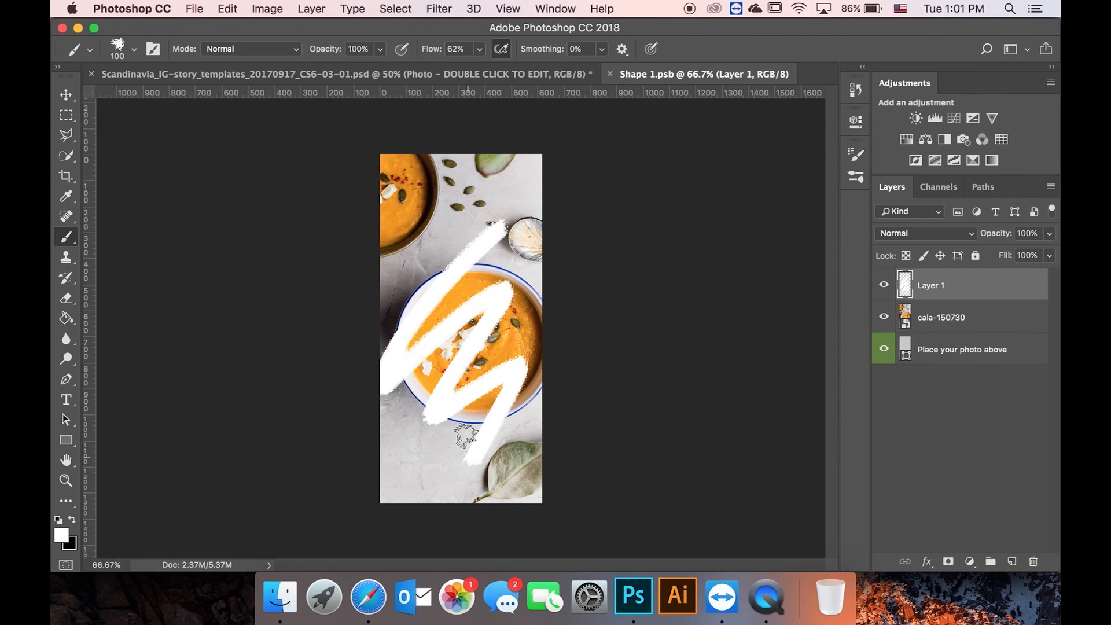
{"action": "left_click", "coordinate": [498, 77]}
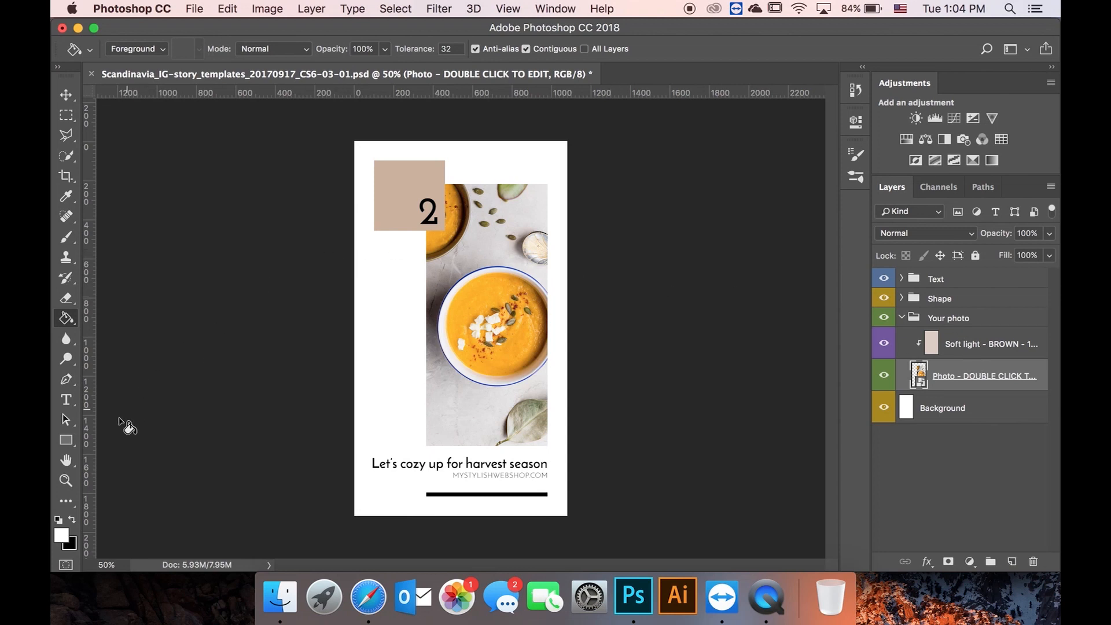
- Select the Box layer in the Shape group with the Rectangle tool active, and place a vertical guide along the box's left edge
{"action": "left_click", "coordinate": [67, 442]}
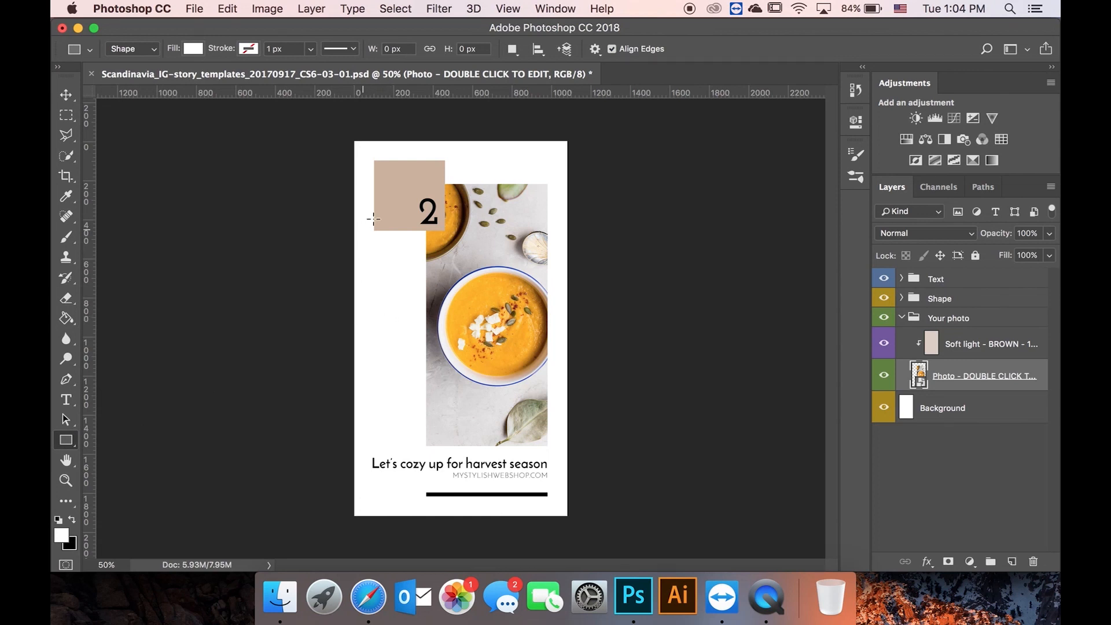
{"action": "left_click", "coordinate": [952, 300]}
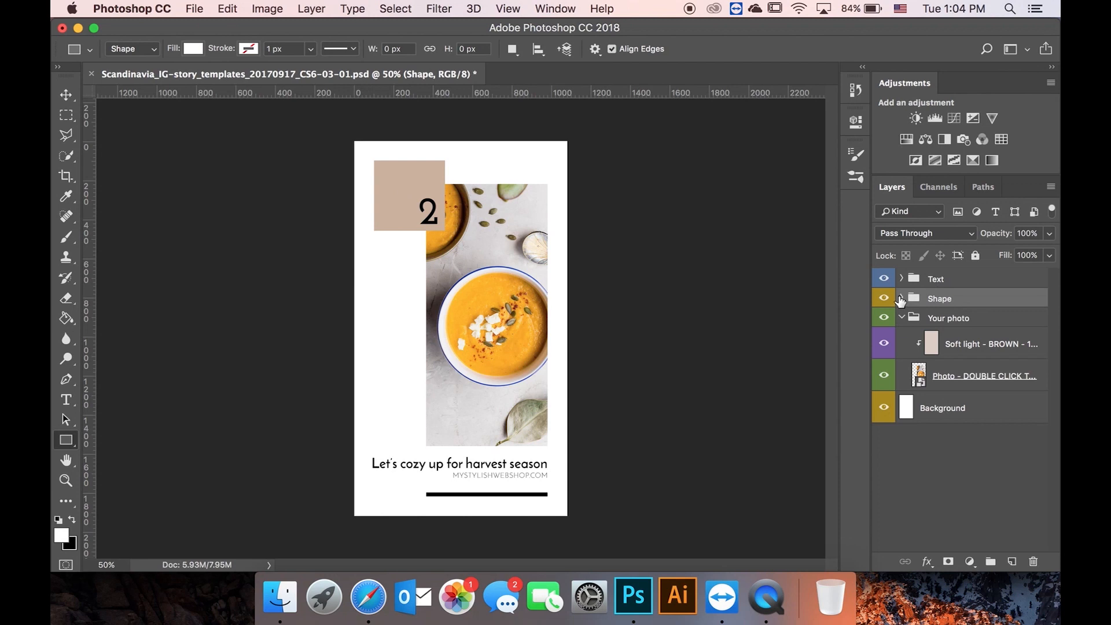
{"action": "left_click", "coordinate": [901, 297]}
{"action": "left_click", "coordinate": [953, 326]}
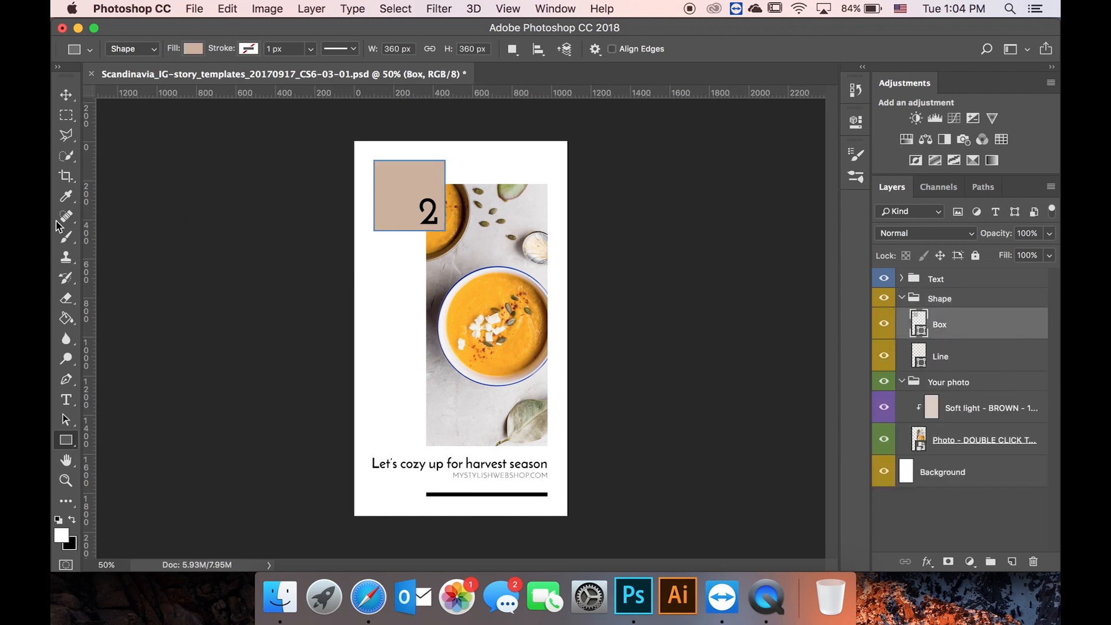
{"action": "left_click_drag", "start_coordinate": [89, 231], "coordinate": [376, 226]}
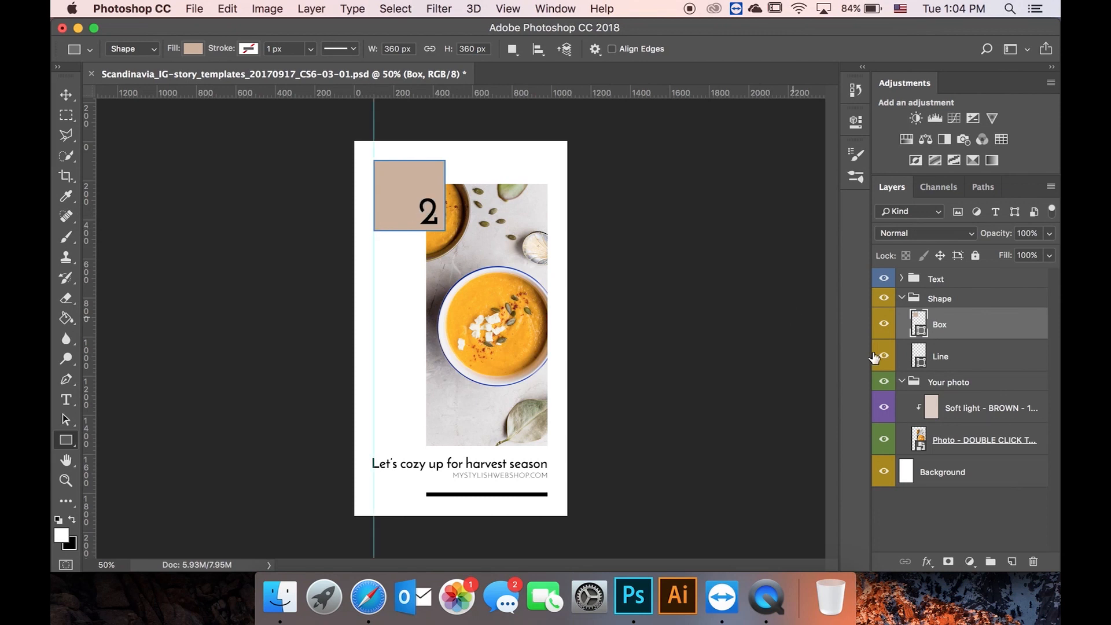
- Draw a white rectangle about 724 by 224 px from the vertical guide across the lower soup photo, above the Soft light layer
{"action": "left_click", "coordinate": [968, 438]}
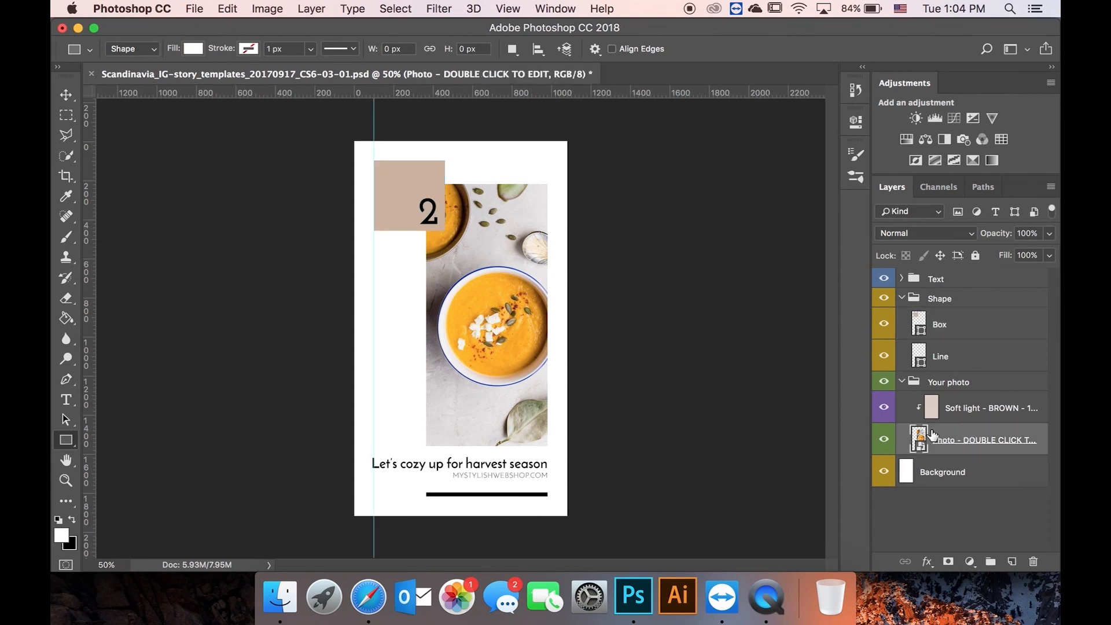
{"action": "left_click", "coordinate": [976, 412]}
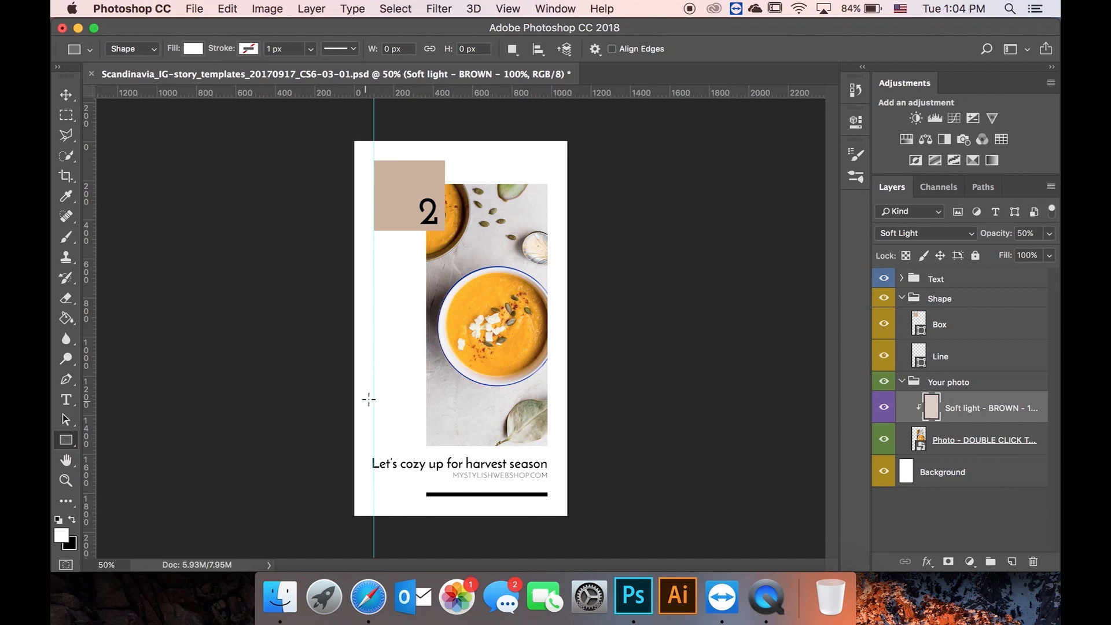
{"action": "left_click_drag", "start_coordinate": [373, 370], "coordinate": [517, 414]}
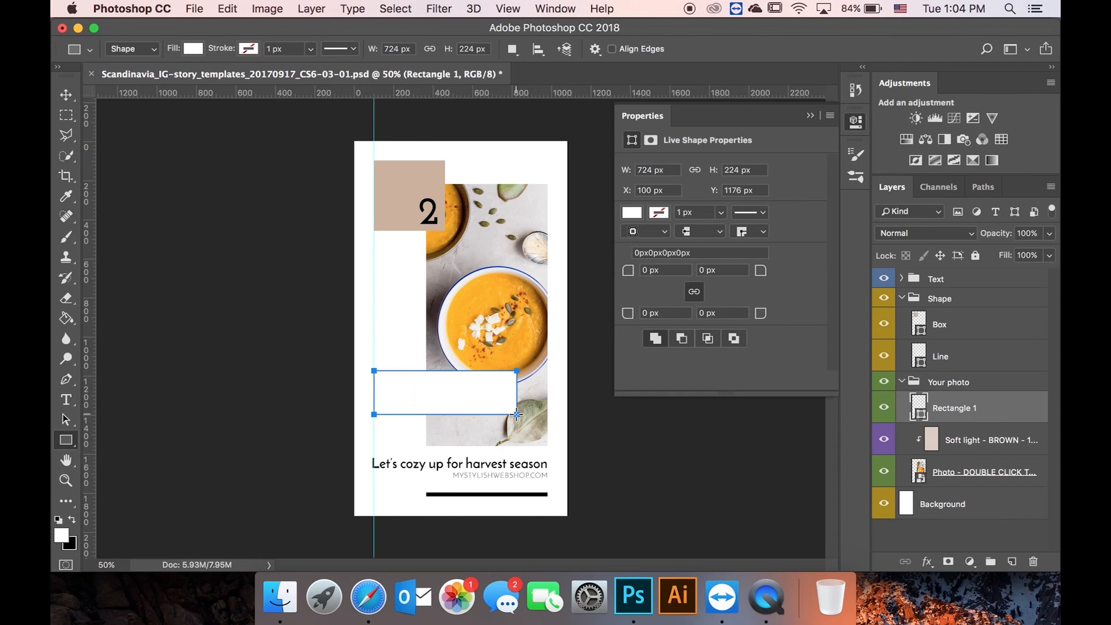
{"action": "left_click", "coordinate": [986, 439]}
{"action": "left_click", "coordinate": [992, 407]}
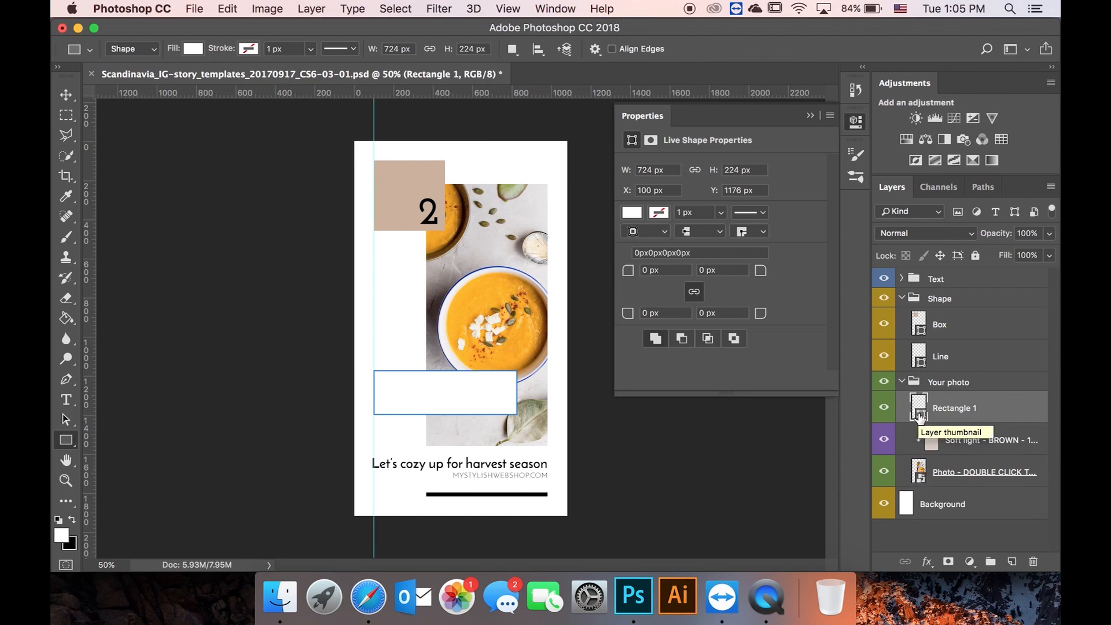
- Convert the Rectangle 1 layer to a smart object and open its contents
{"action": "right_click", "coordinate": [999, 413]}
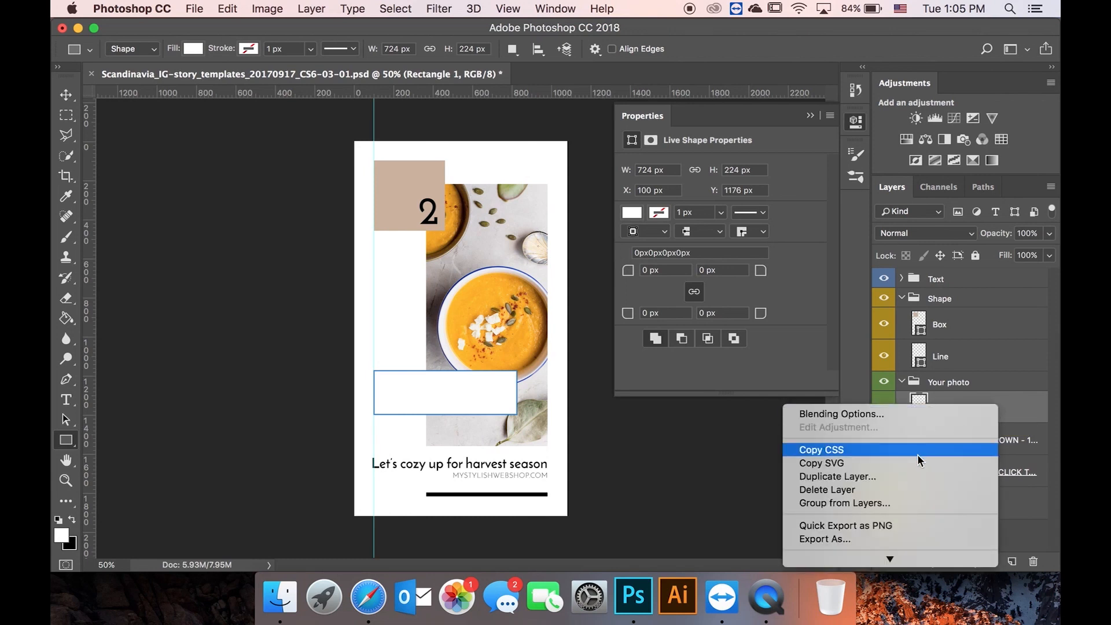
{"action": "scroll", "coordinate": [918, 452], "scroll_direction": "down", "scroll_amount": 3}
{"action": "scroll", "coordinate": [916, 456], "scroll_direction": "down", "scroll_amount": 5}
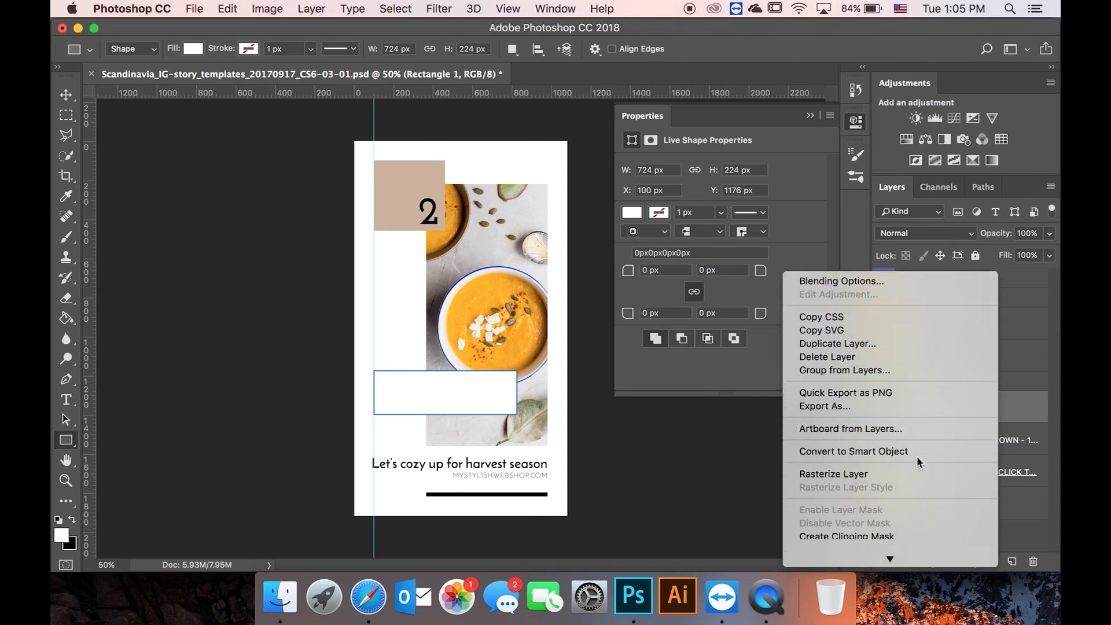
{"action": "scroll", "coordinate": [917, 456], "scroll_direction": "down", "scroll_amount": 3}
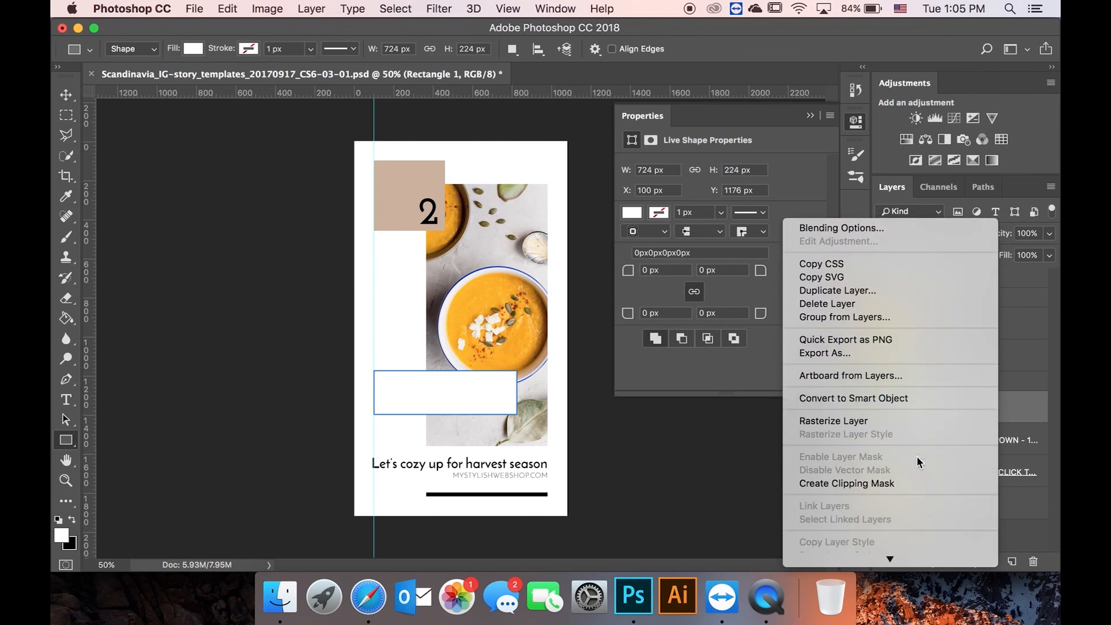
{"action": "left_click", "coordinate": [884, 397]}
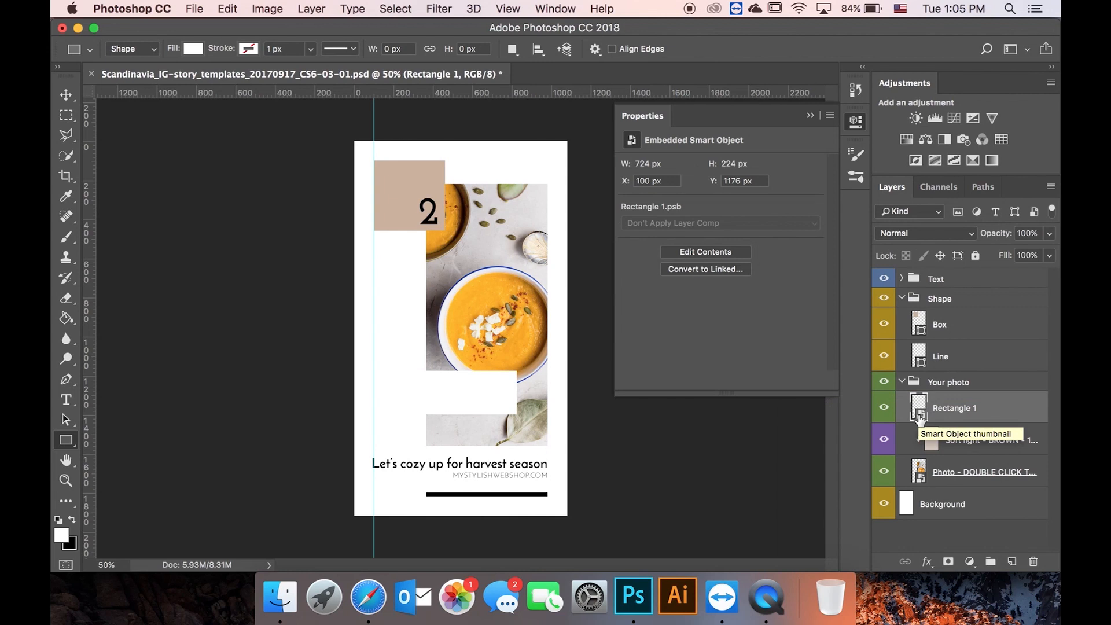
{"action": "double_click", "coordinate": [920, 411]}
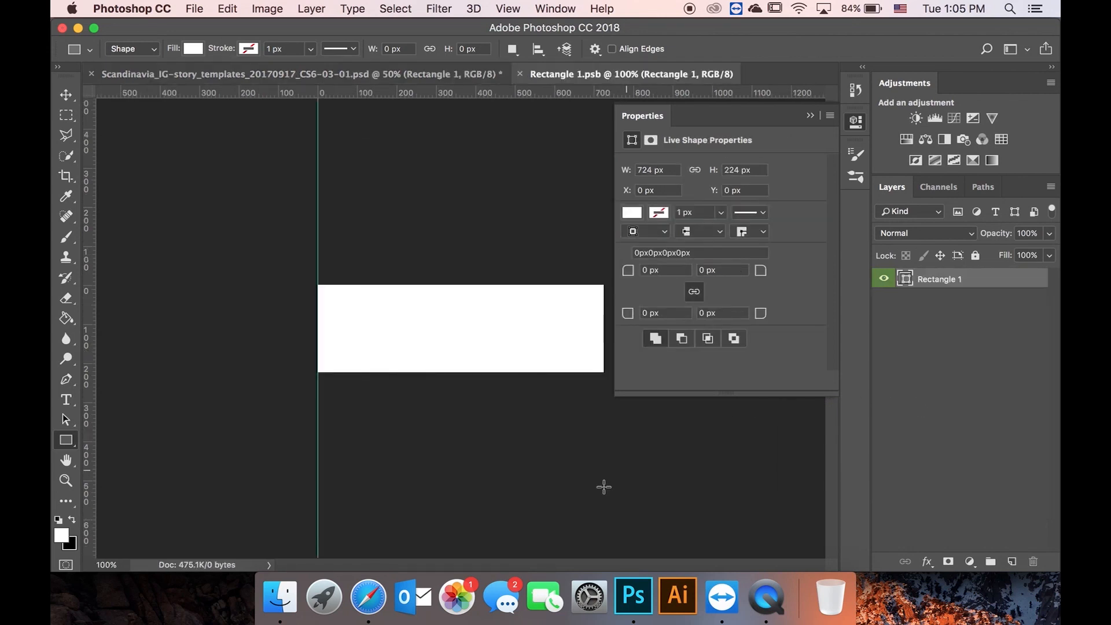
- Place the yellow sofa photo from the downloads folder into Rectangle 1.psb and enlarge it to about 755 by 738 px, covering the canvas
{"action": "left_click", "coordinate": [277, 602]}
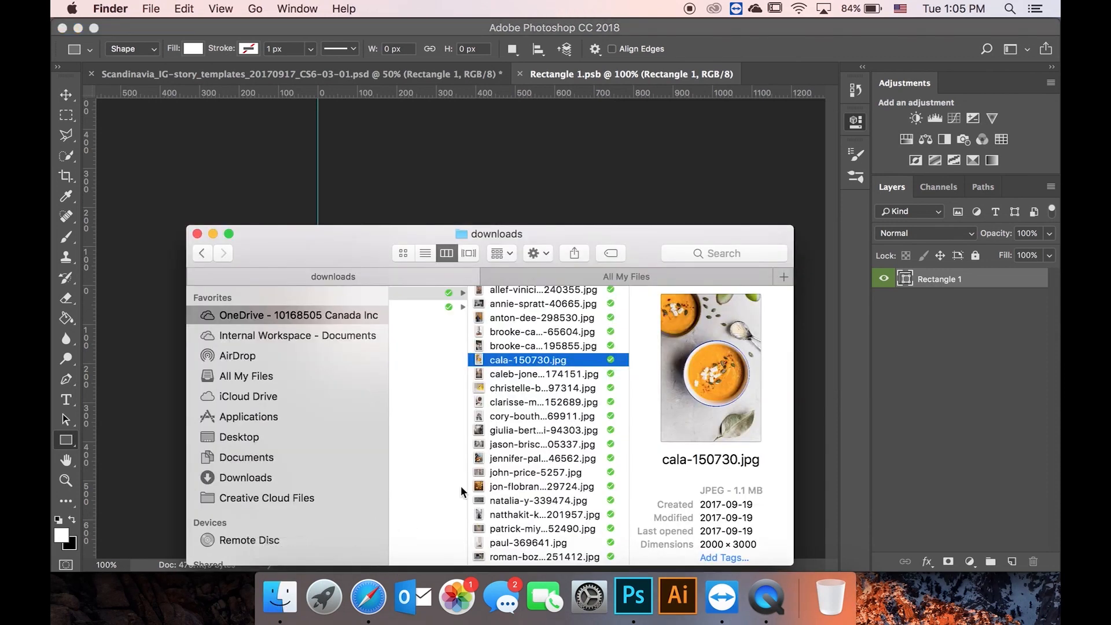
{"action": "left_click", "coordinate": [555, 445]}
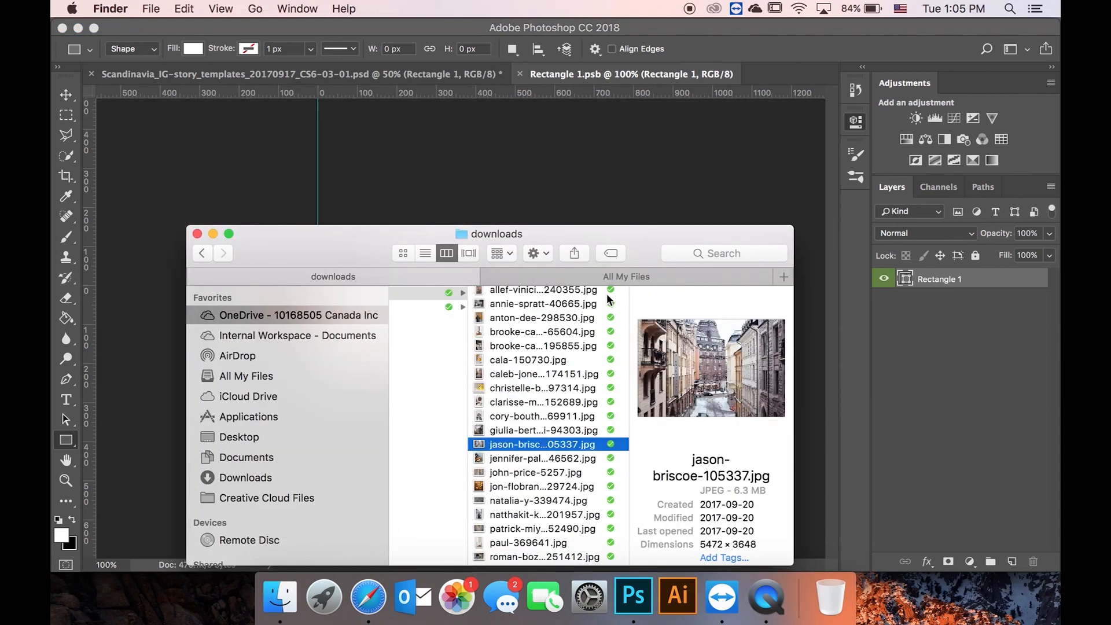
{"action": "left_click", "coordinate": [520, 399]}
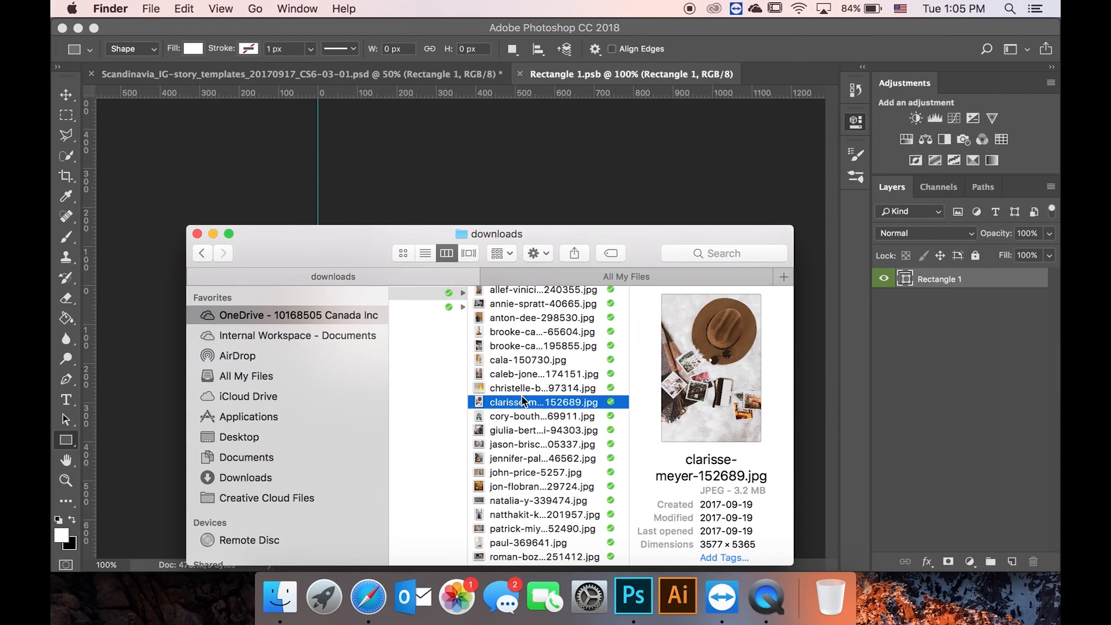
{"action": "left_click", "coordinate": [538, 388]}
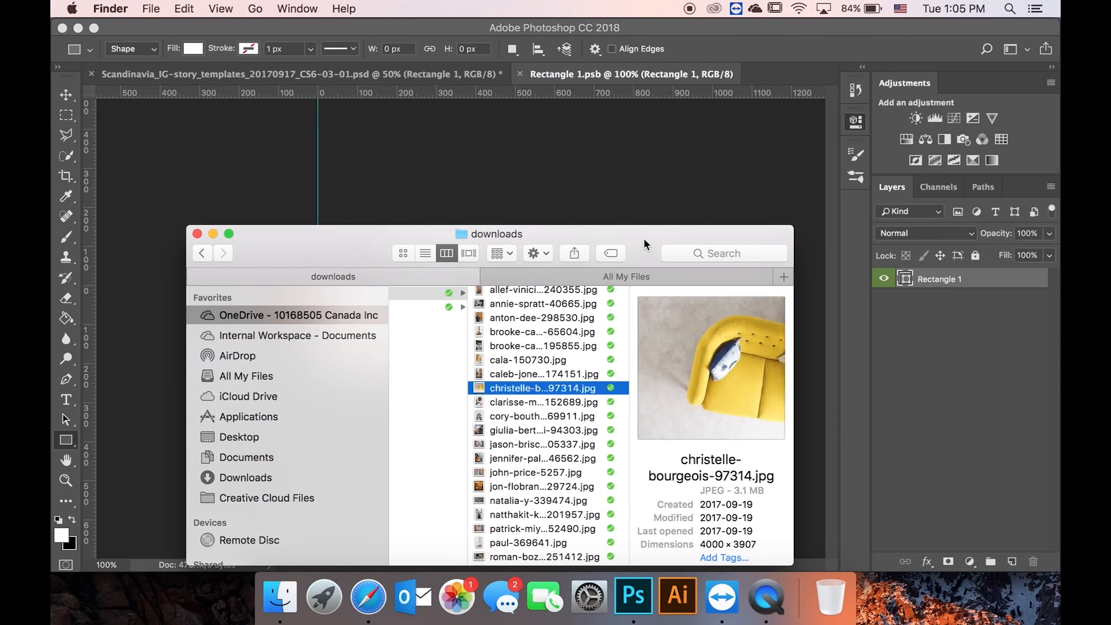
{"action": "left_click_drag", "start_coordinate": [643, 238], "coordinate": [815, 341]}
{"action": "left_click_drag", "start_coordinate": [750, 475], "coordinate": [281, 207]}
{"action": "left_click_drag", "start_coordinate": [506, 372], "coordinate": [630, 441]}
{"action": "left_click", "coordinate": [623, 50]}
- Save Rectangle 1.psb and return to the Instagram story template with the properties collapsed
{"action": "key", "text": "super+s"}
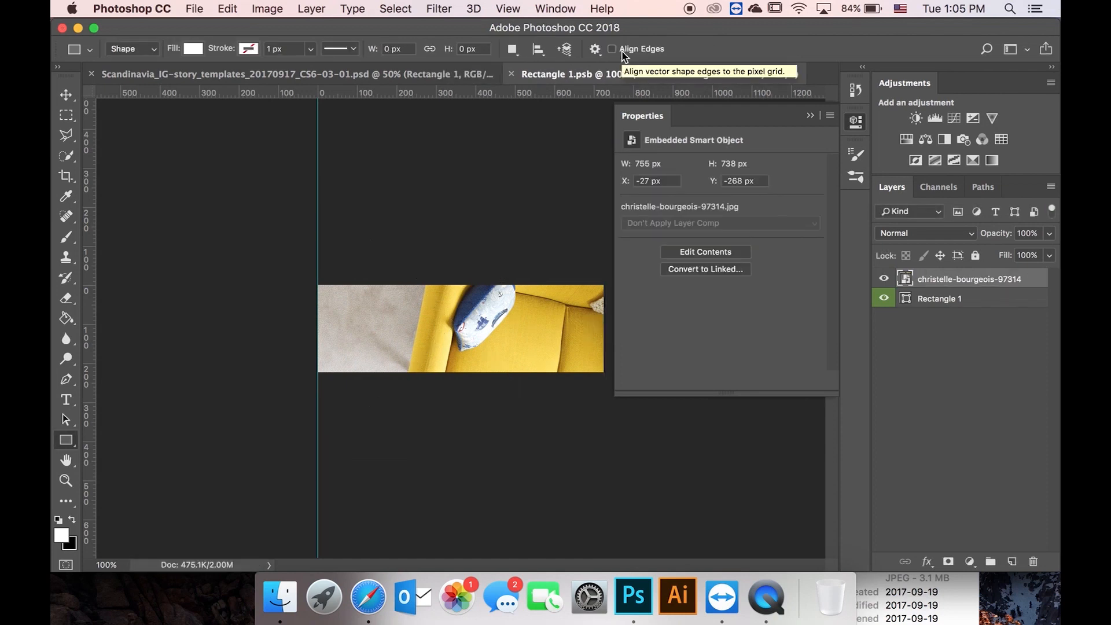
{"action": "left_click", "coordinate": [244, 77]}
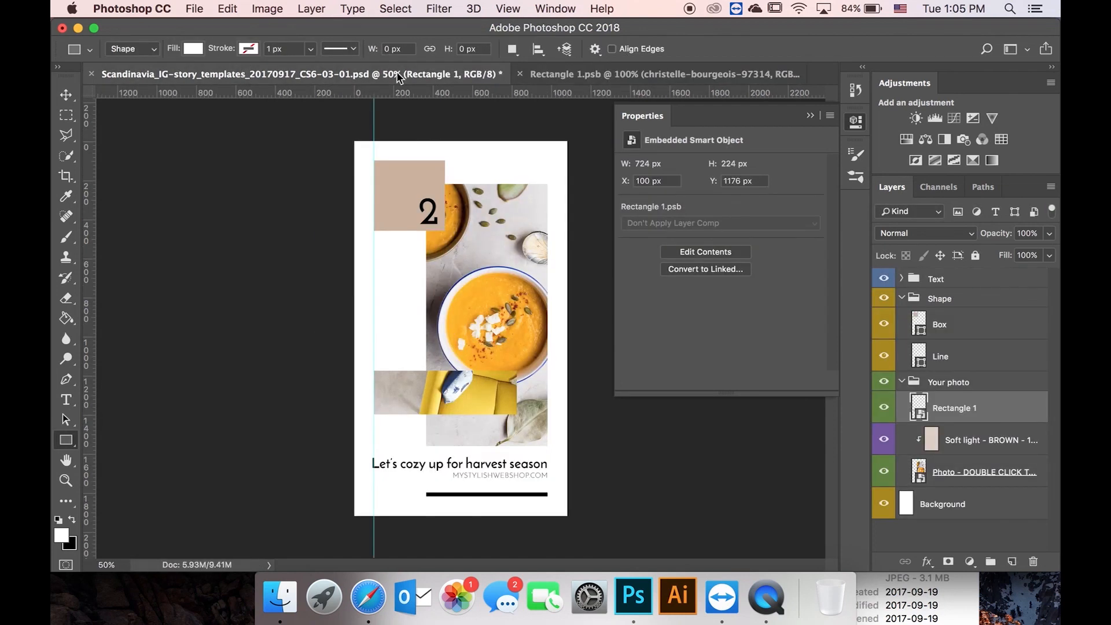
{"action": "left_click", "coordinate": [810, 116]}
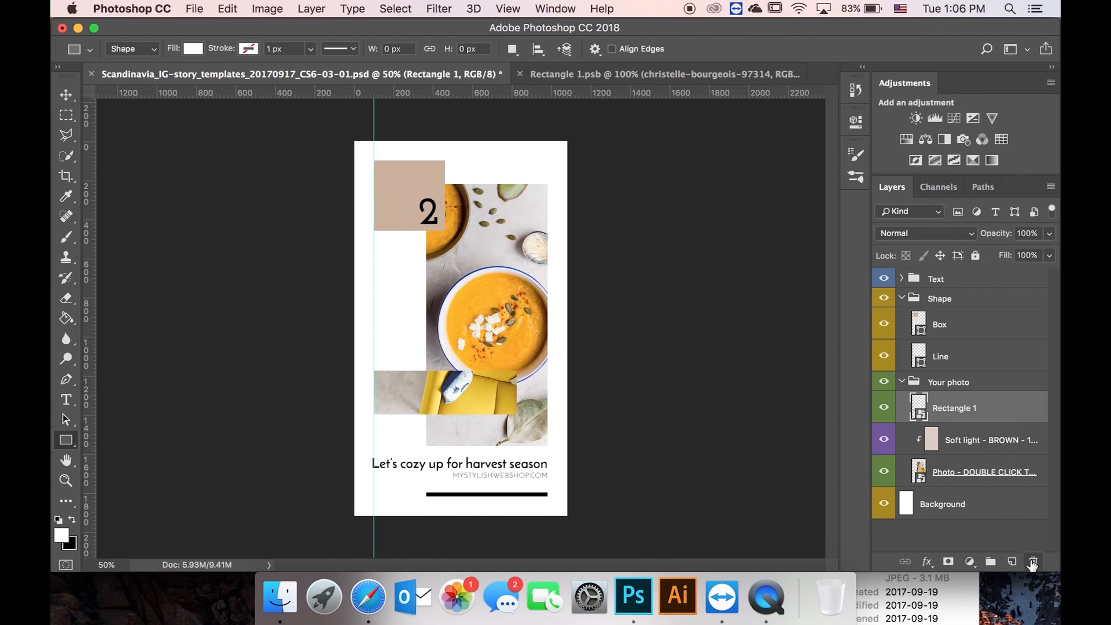
- Delete the Rectangle 1 layer from the Your photo group
{"action": "left_click", "coordinate": [1031, 561]}
{"action": "left_click", "coordinate": [697, 220]}
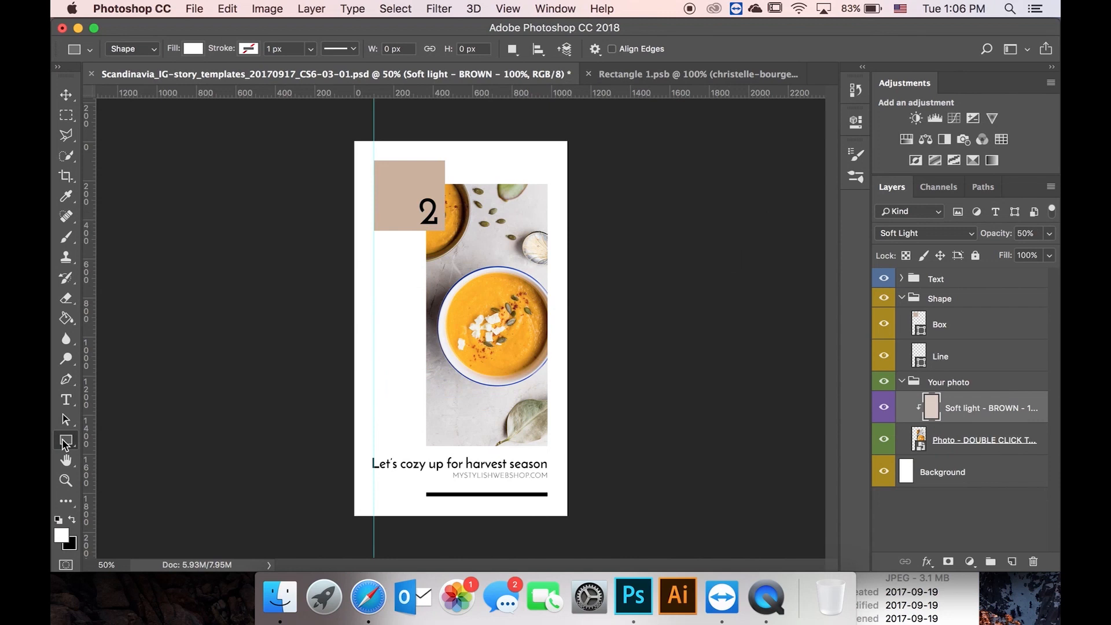
- Draw a white circle about 539 px wide with the Ellipse tool, from the vertical guide over the soup photo's lower-left area
{"action": "left_click", "coordinate": [65, 441]}
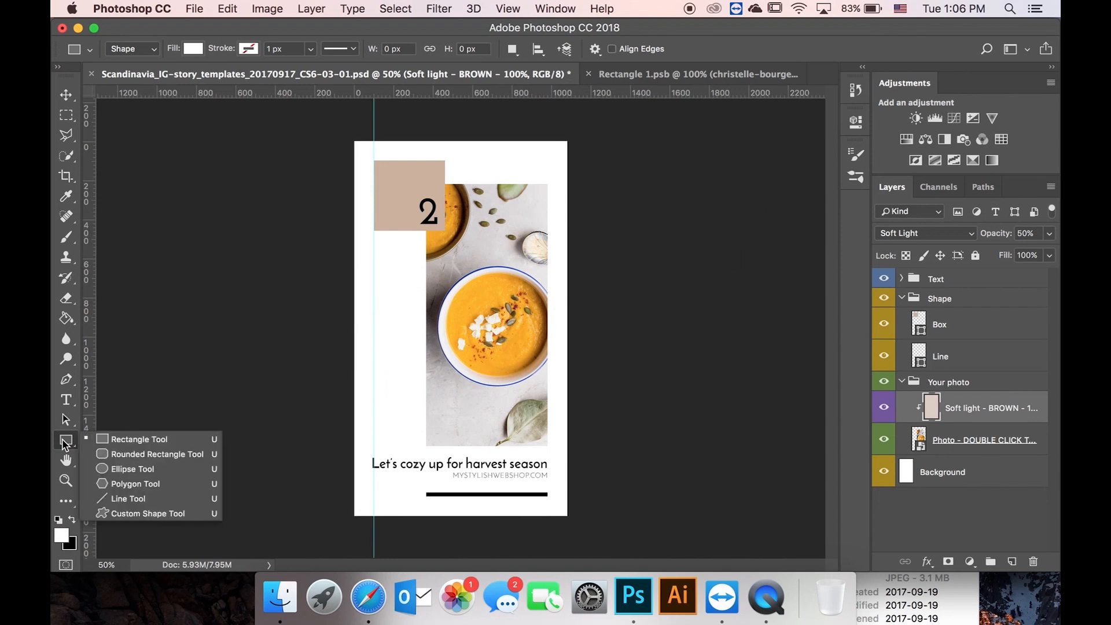
{"action": "left_click", "coordinate": [124, 470]}
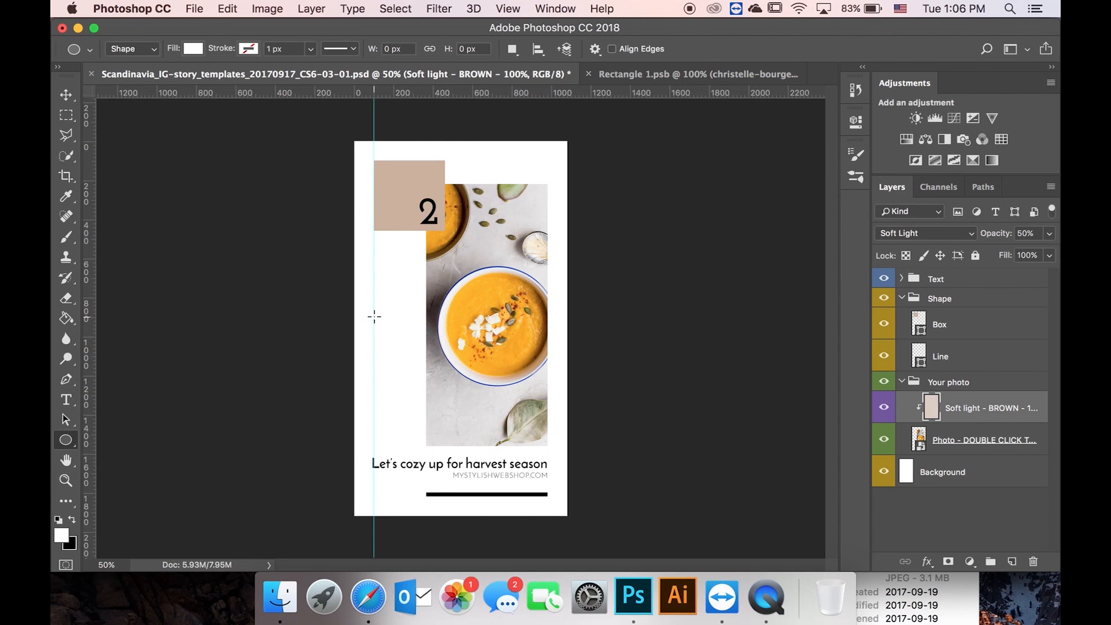
{"action": "left_click_drag", "start_coordinate": [375, 319], "coordinate": [480, 424]}
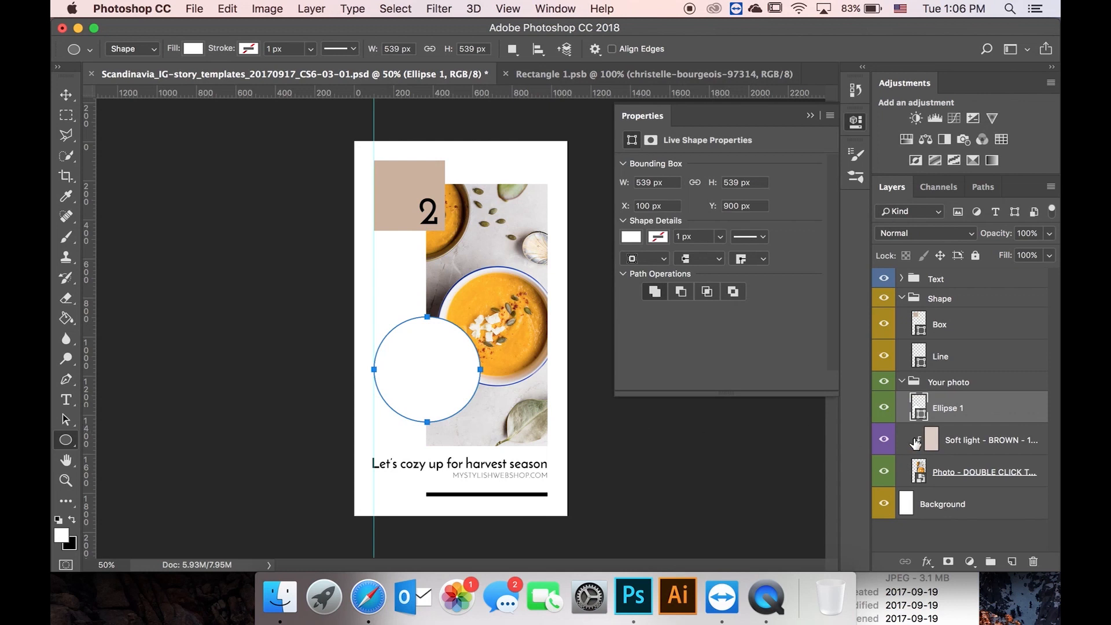
{"action": "double_click", "coordinate": [920, 403]}
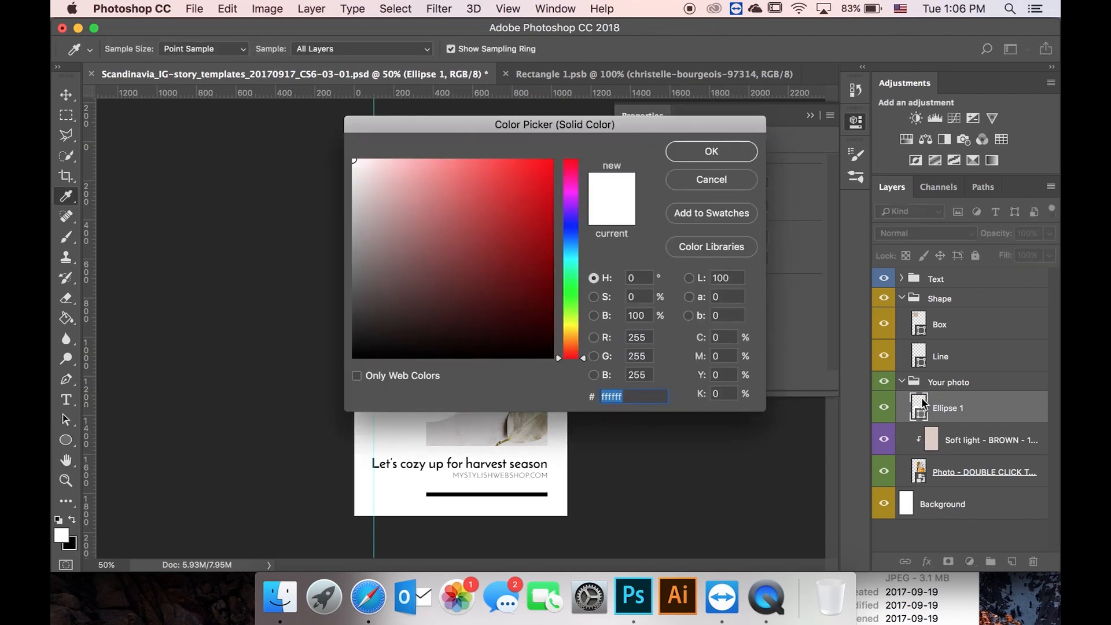
{"action": "left_click", "coordinate": [724, 182]}
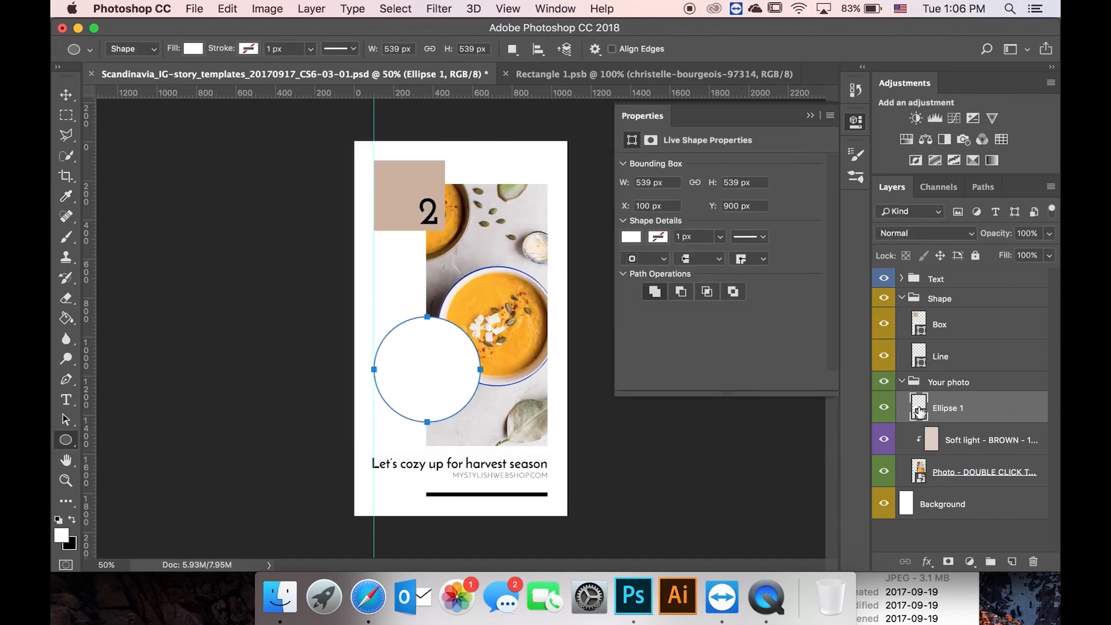
- Convert the Ellipse 1 layer to a smart object and open its contents
{"action": "right_click", "coordinate": [993, 410]}
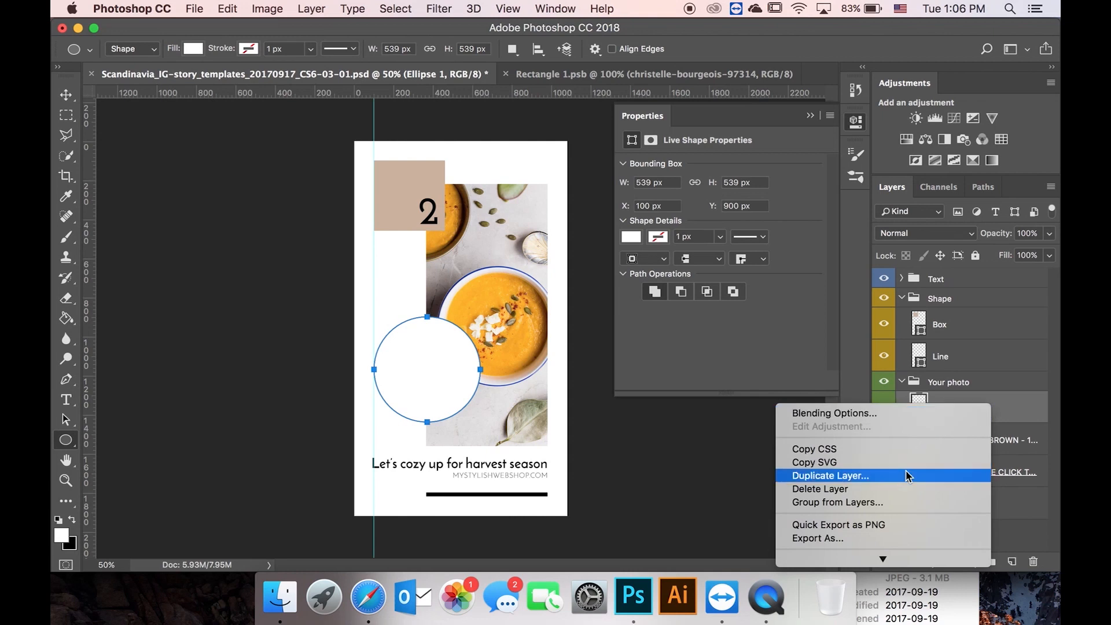
{"action": "scroll", "coordinate": [906, 475], "scroll_direction": "down", "scroll_amount": 2}
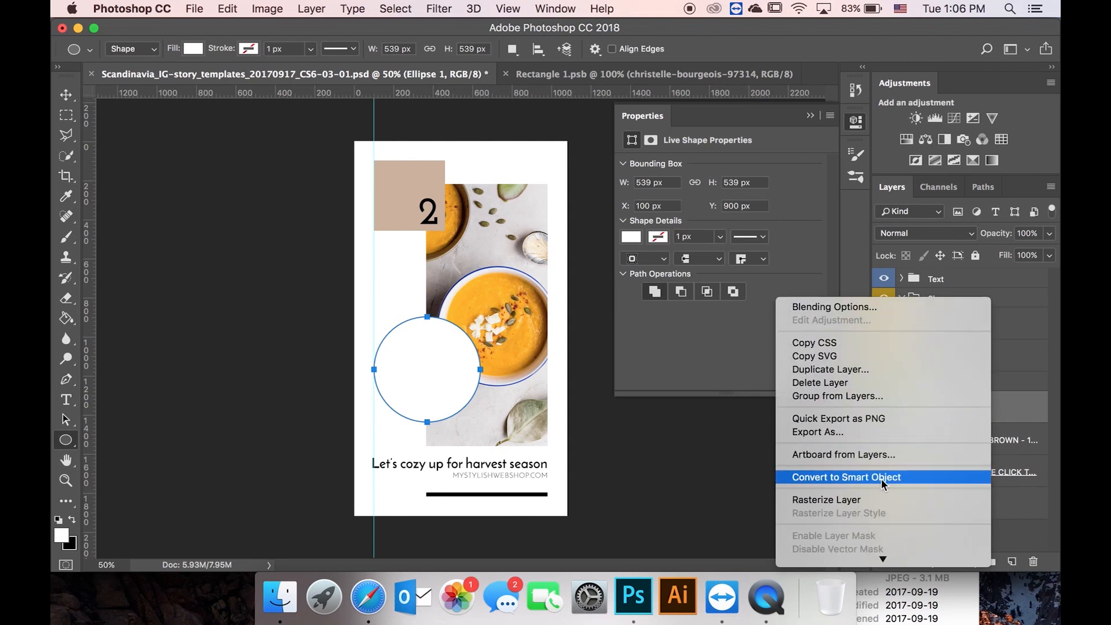
{"action": "left_click", "coordinate": [881, 477]}
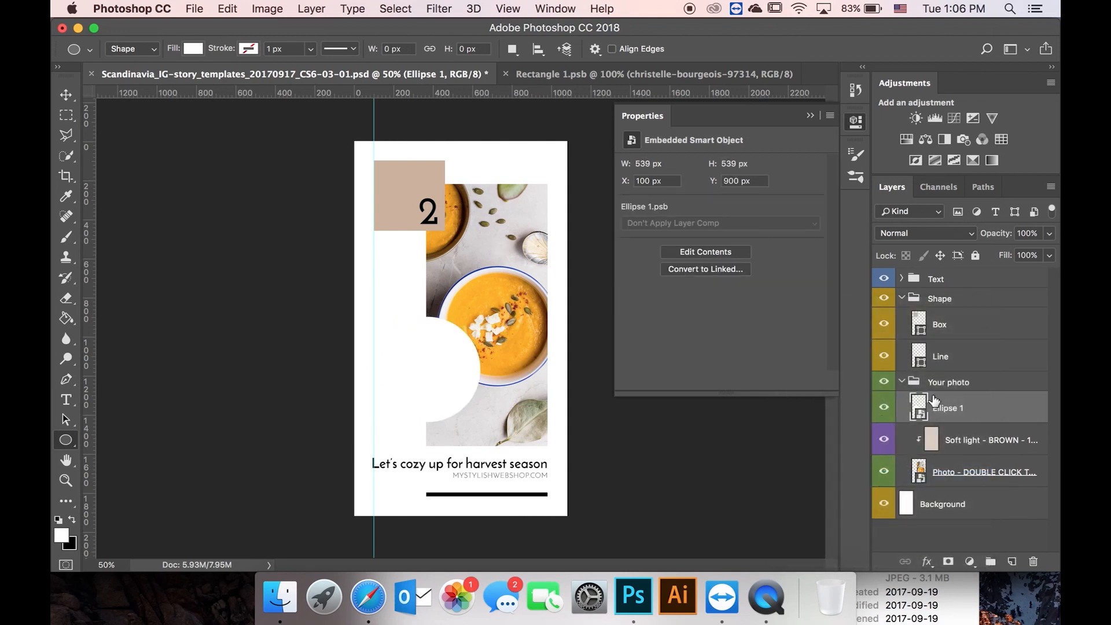
{"action": "double_click", "coordinate": [916, 405]}
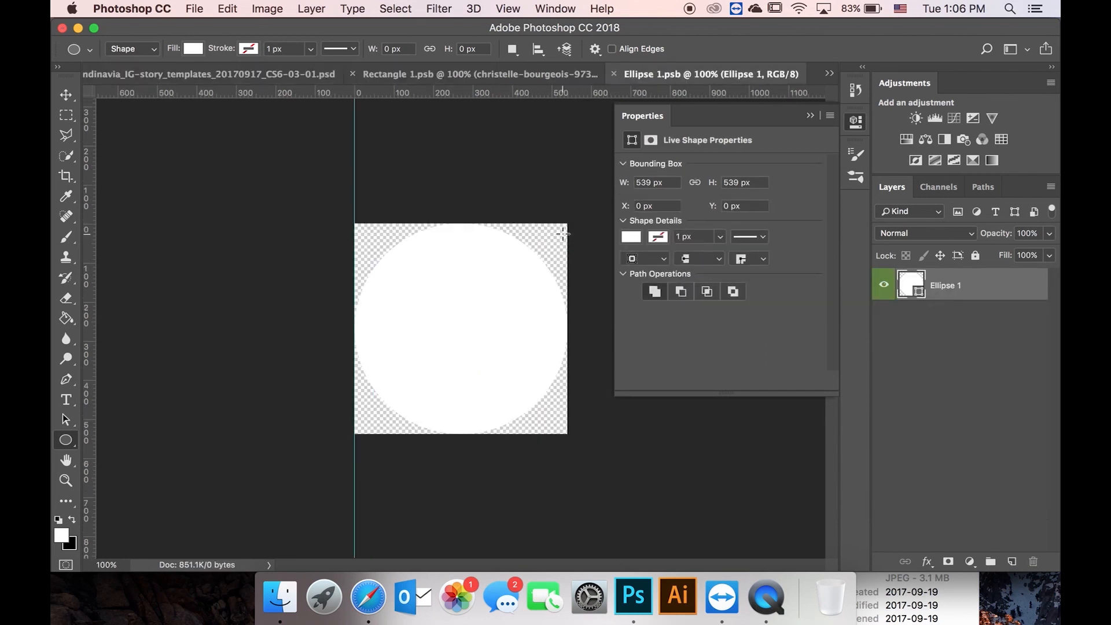
- Place the autumn road photo from the downloads folder into Ellipse 1.psb and enlarge it to about 572 by 856 px, covering the canvas
{"action": "left_click", "coordinate": [280, 596]}
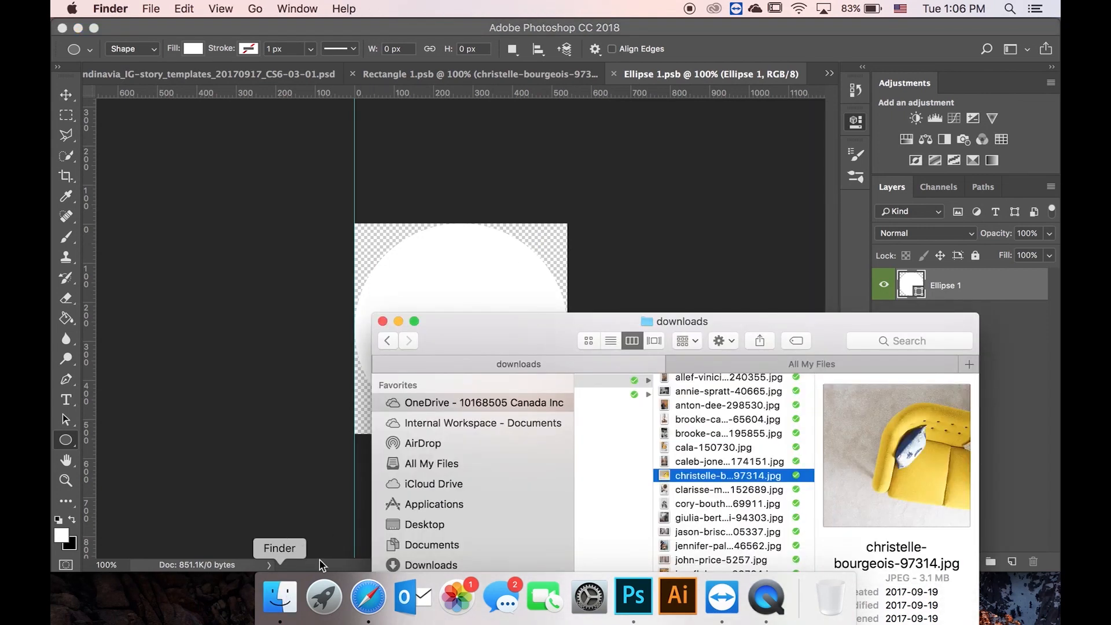
{"action": "left_click_drag", "start_coordinate": [745, 462], "coordinate": [502, 288]}
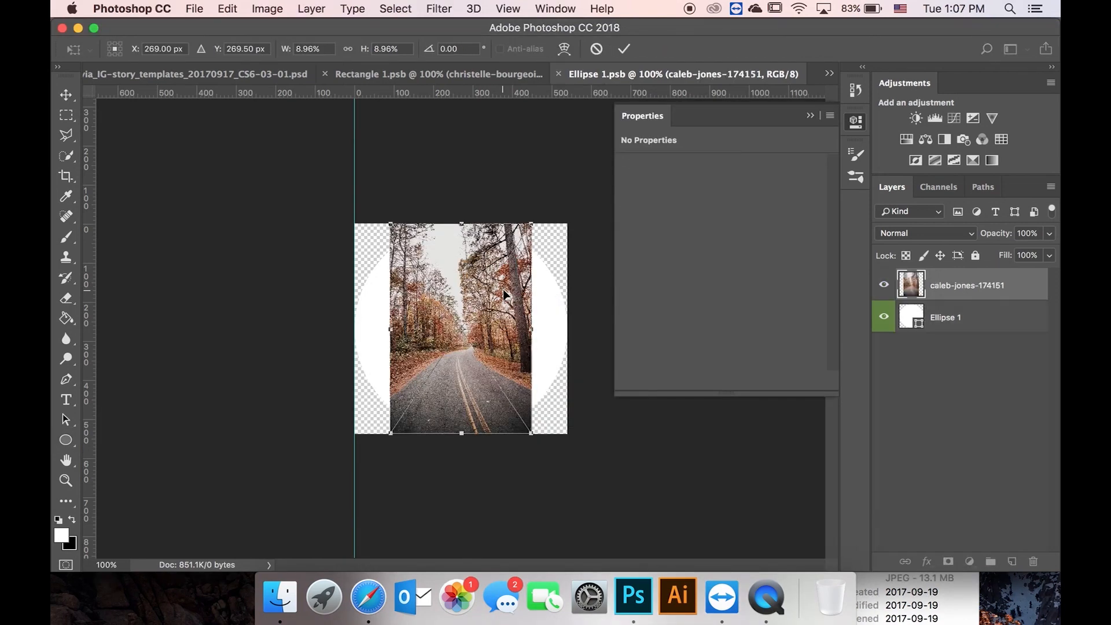
{"action": "left_click_drag", "start_coordinate": [389, 223], "coordinate": [346, 158]}
{"action": "left_click_drag", "start_coordinate": [528, 435], "coordinate": [572, 492]}
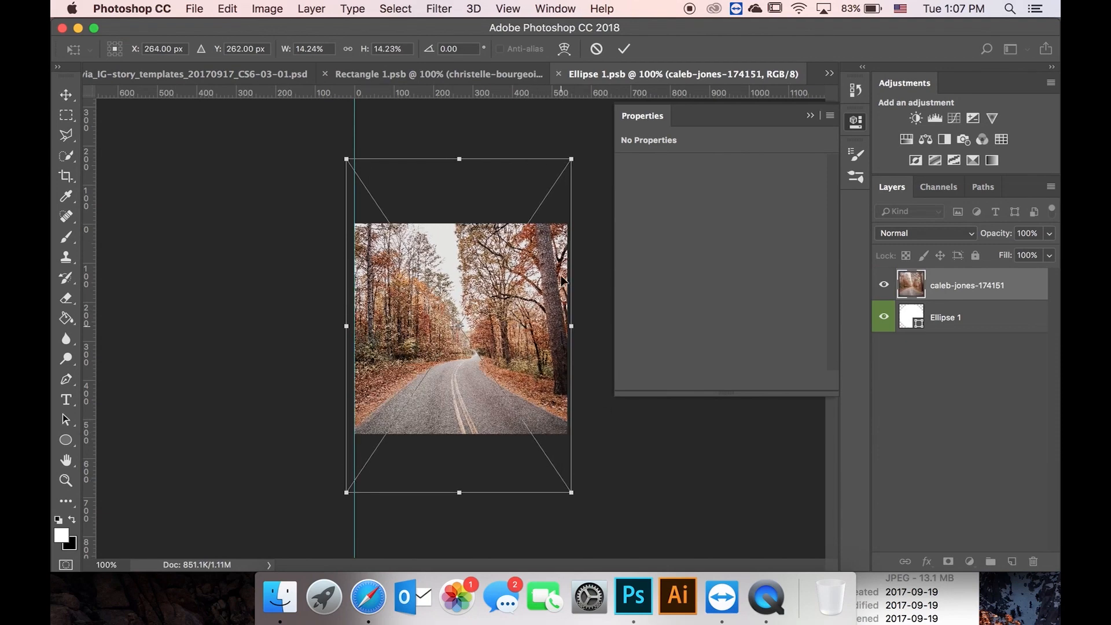
{"action": "left_click", "coordinate": [623, 50]}
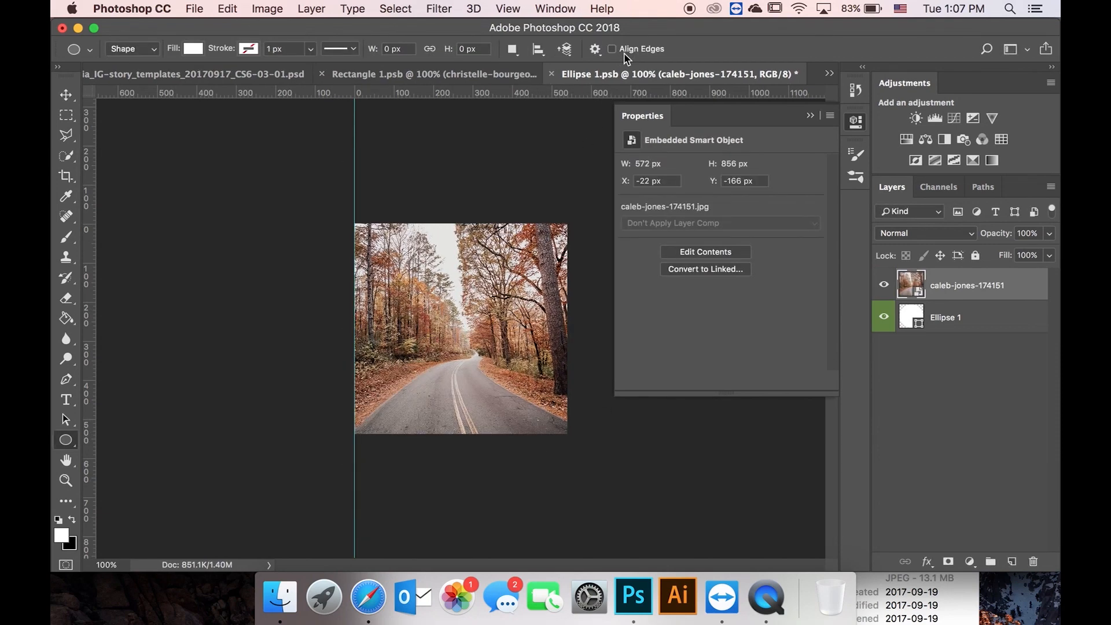
- Save Ellipse 1.psb and return to the Instagram story template document
{"action": "left_click", "coordinate": [428, 72]}
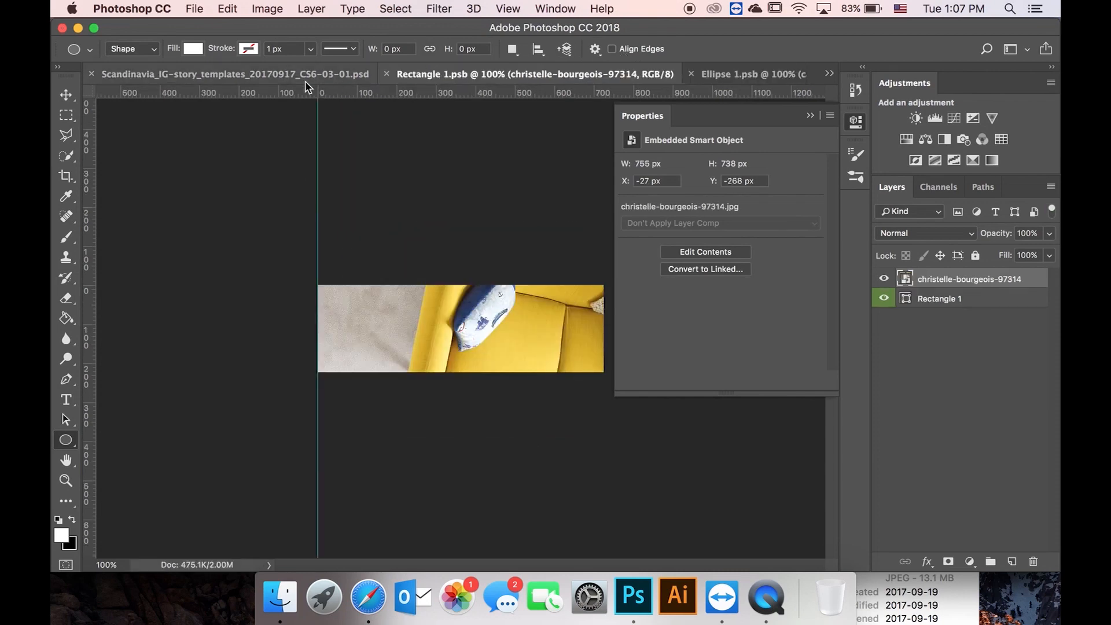
{"action": "left_click", "coordinate": [288, 77]}
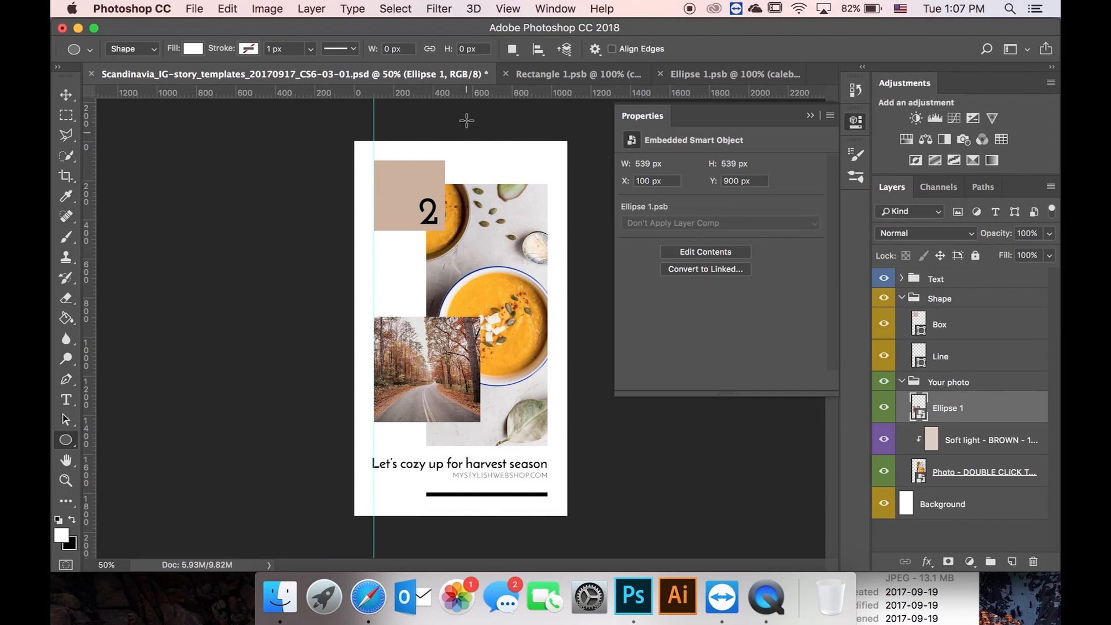
- Return to Ellipse 1.psb and toggle the road photo's visibility off and on to inspect the circle beneath it
{"action": "left_click", "coordinate": [677, 75]}
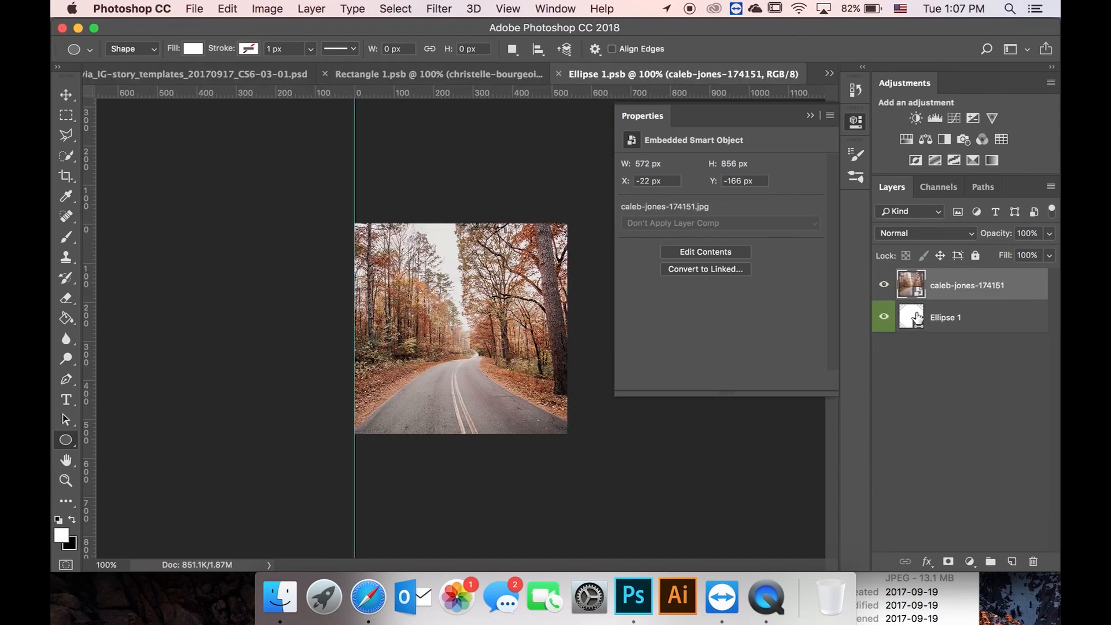
{"action": "left_click", "coordinate": [891, 283]}
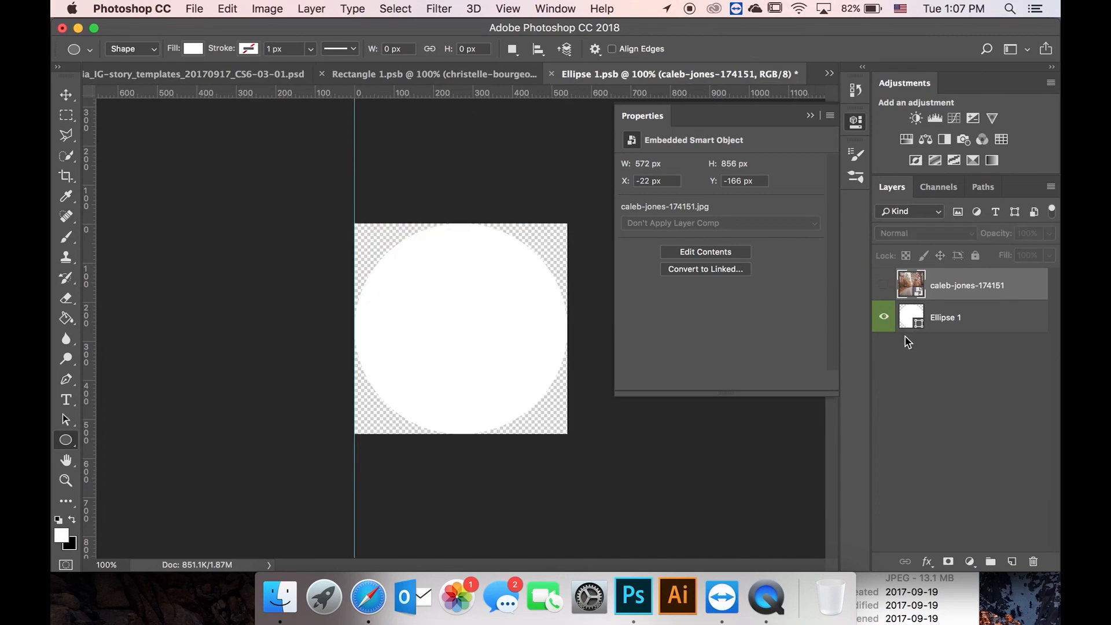
{"action": "left_click", "coordinate": [883, 285]}
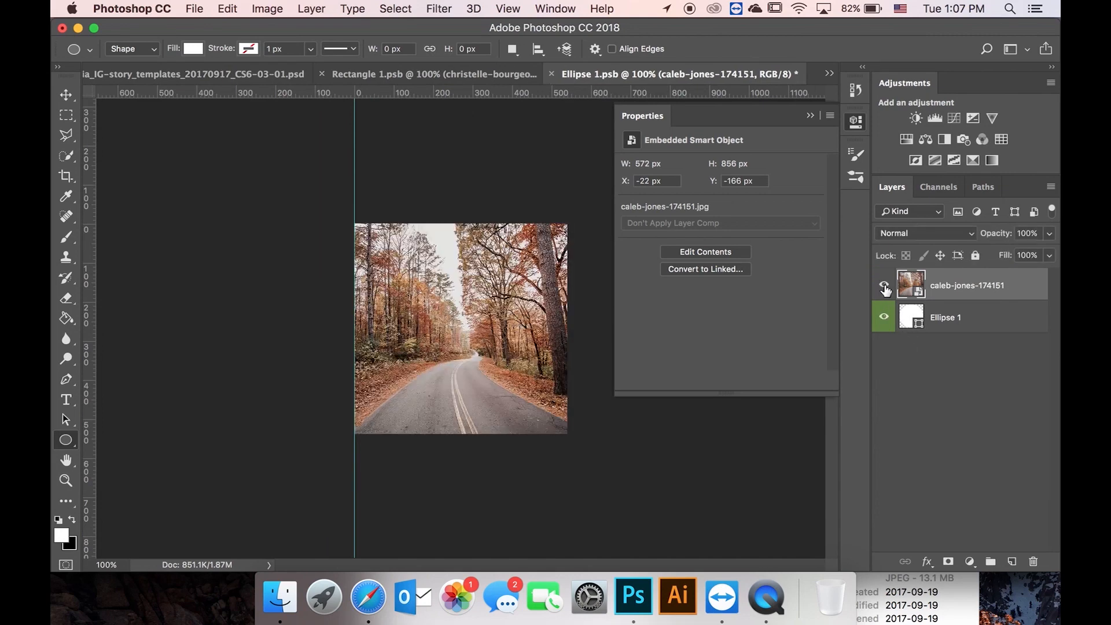
- Clip the autumn road photo to the Ellipse 1 shape and save the result back to the story template
{"action": "right_click", "coordinate": [980, 281]}
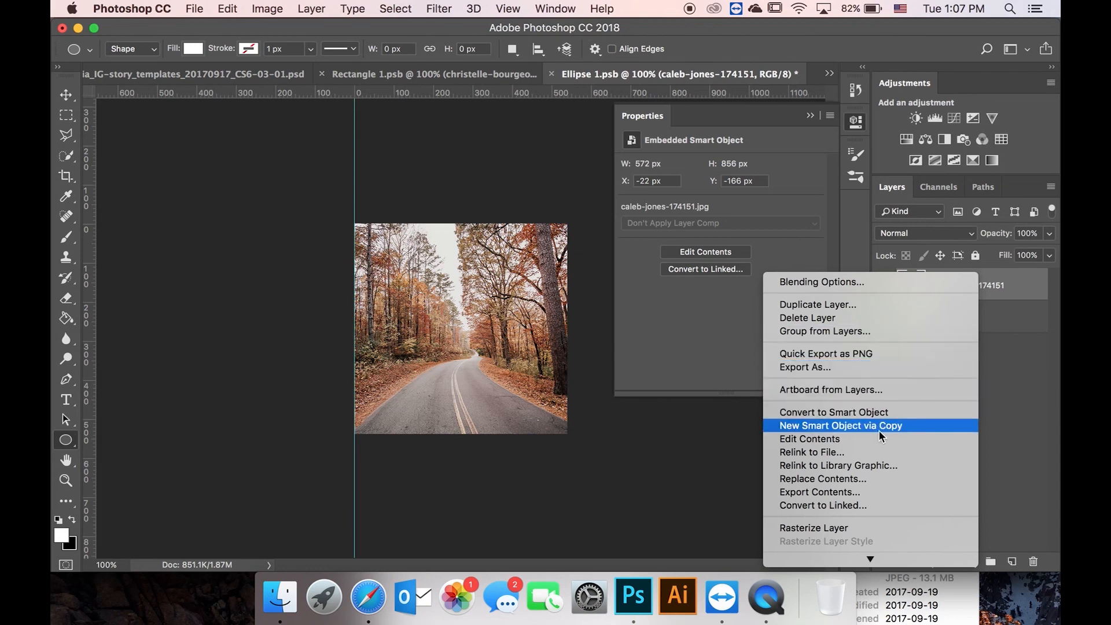
{"action": "scroll", "coordinate": [860, 450], "scroll_direction": "down", "scroll_amount": 5}
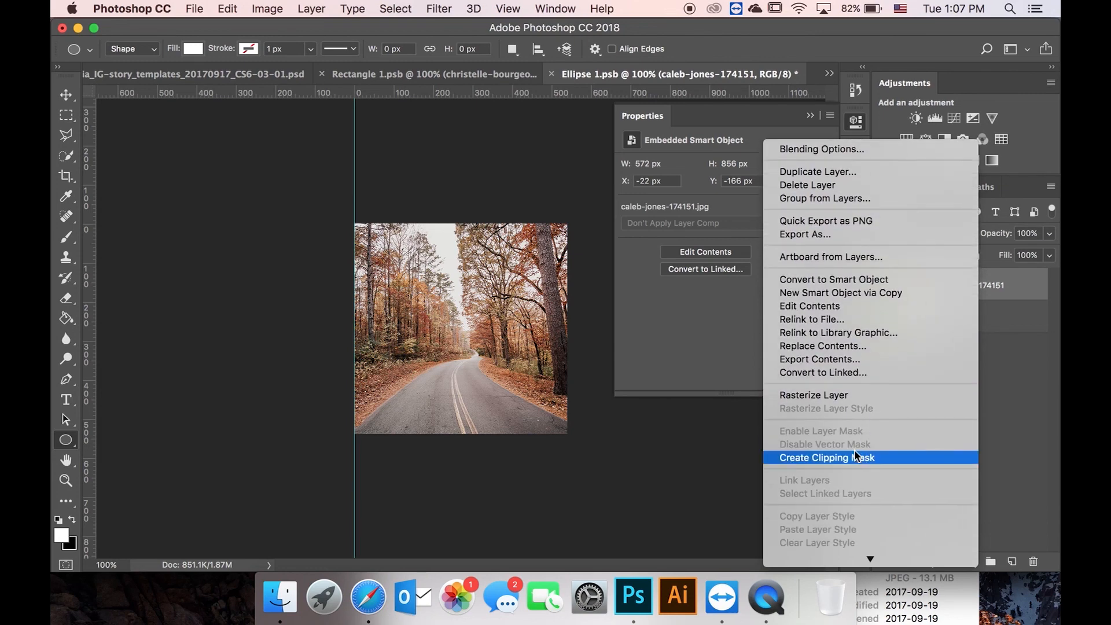
{"action": "left_click", "coordinate": [851, 458]}
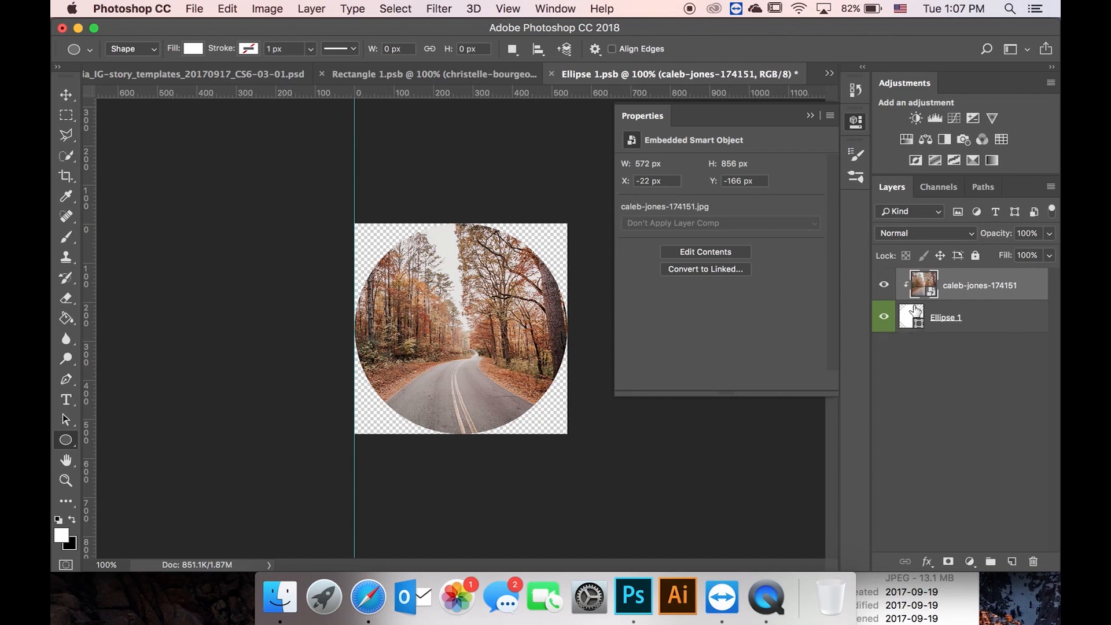
{"action": "key", "text": "super+s"}
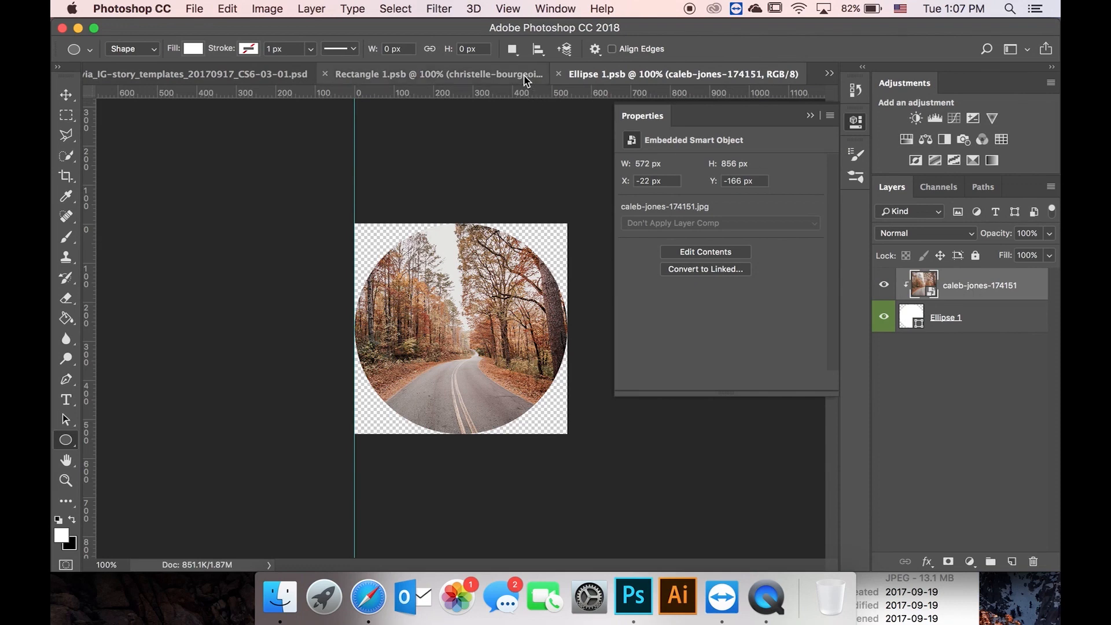
{"action": "left_click", "coordinate": [304, 79]}
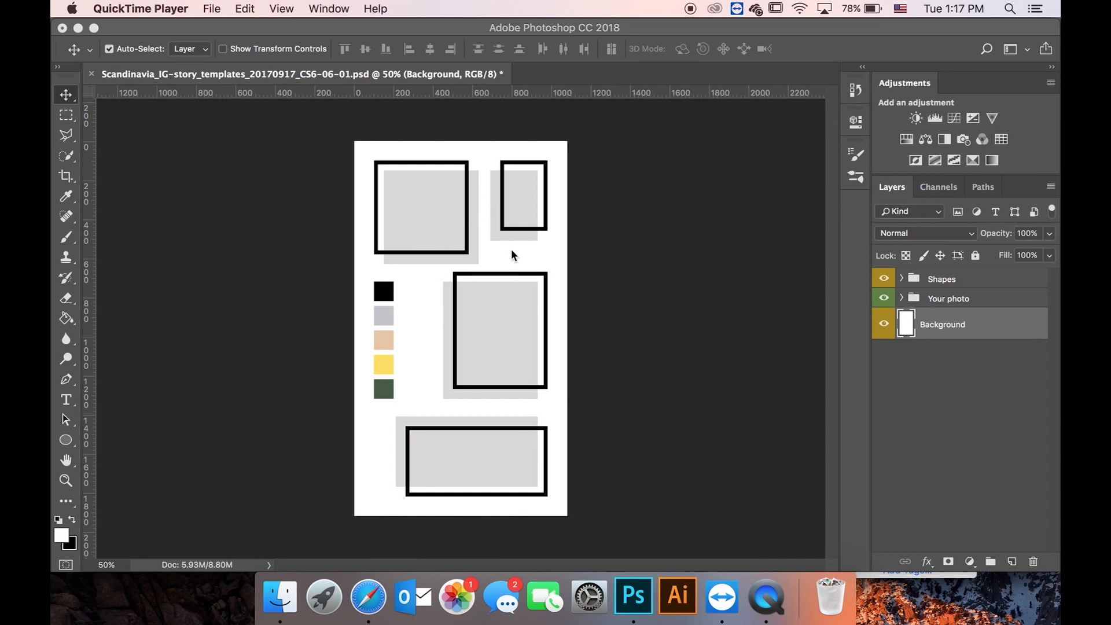
- Scale the Frame 1 shape in the Shapes group up proportionally to 297.92%
{"action": "left_click", "coordinate": [900, 278]}
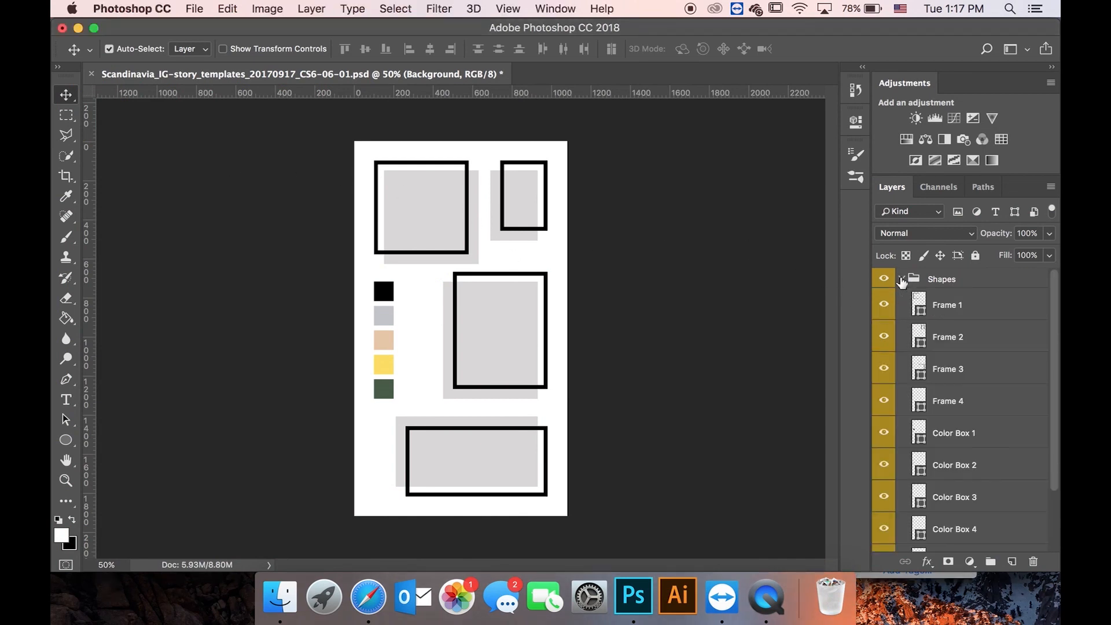
{"action": "left_click", "coordinate": [937, 312]}
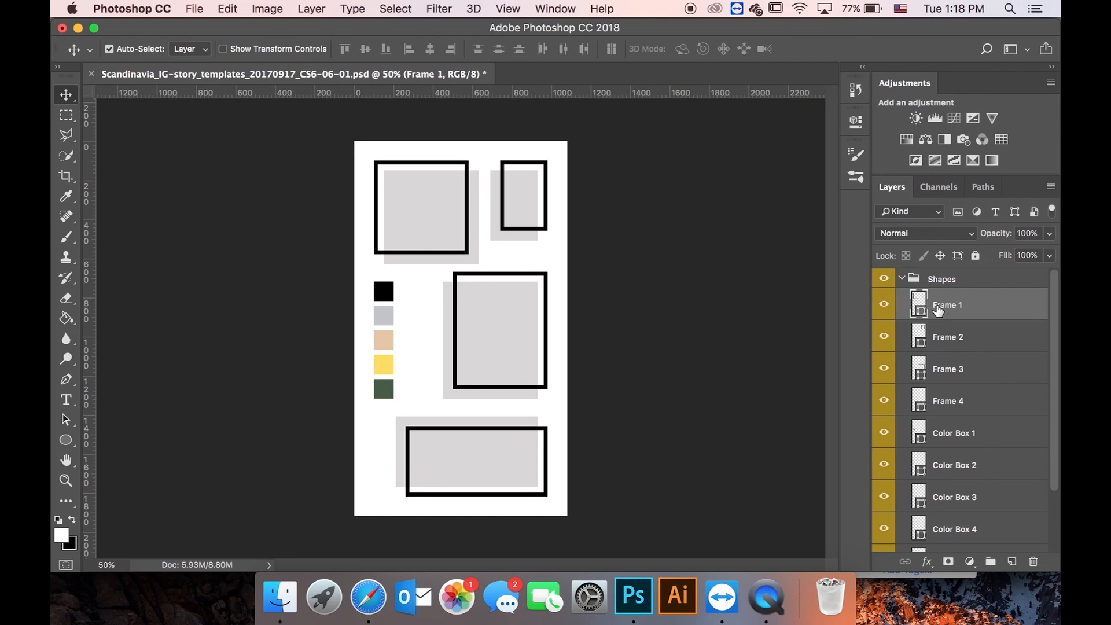
{"action": "key", "text": "super+t"}
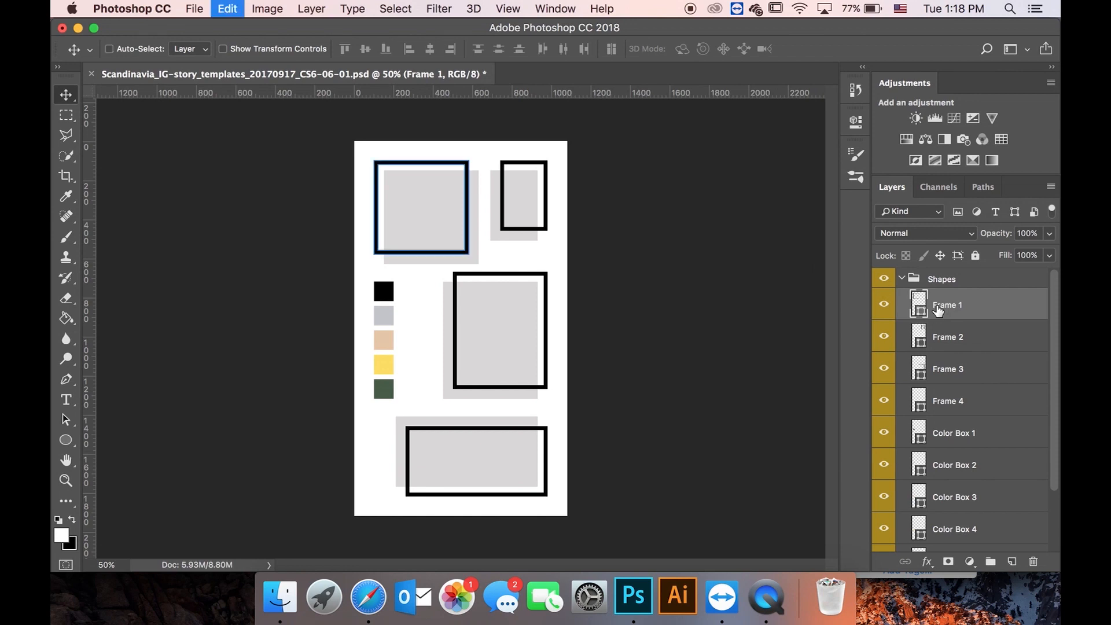
{"action": "left_click_drag", "start_coordinate": [470, 252], "coordinate": [697, 398]}
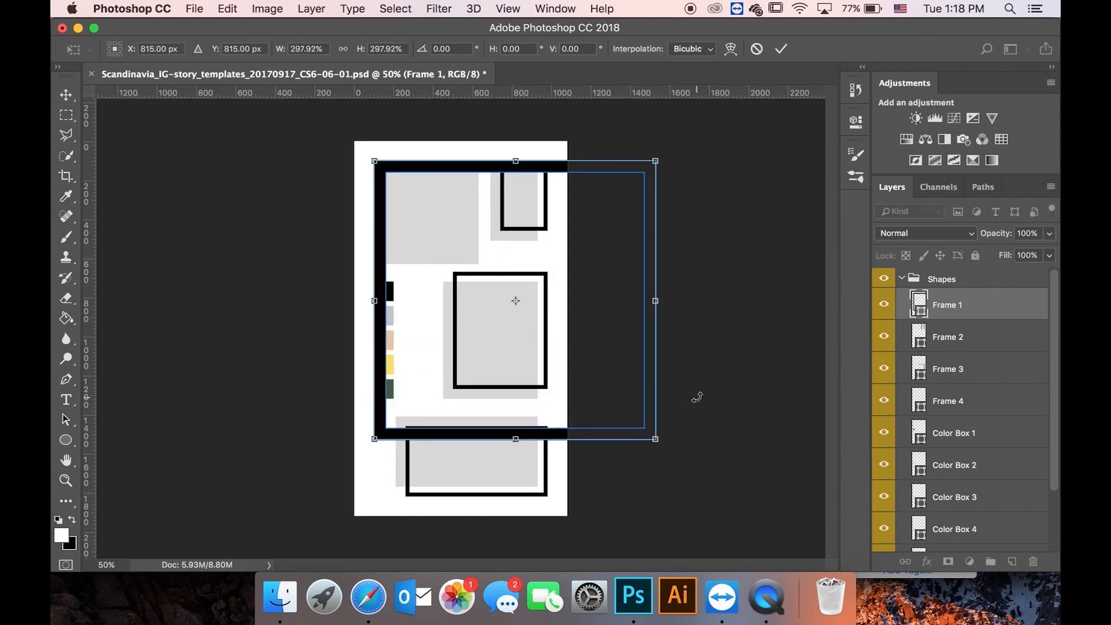
{"action": "left_click", "coordinate": [781, 51]}
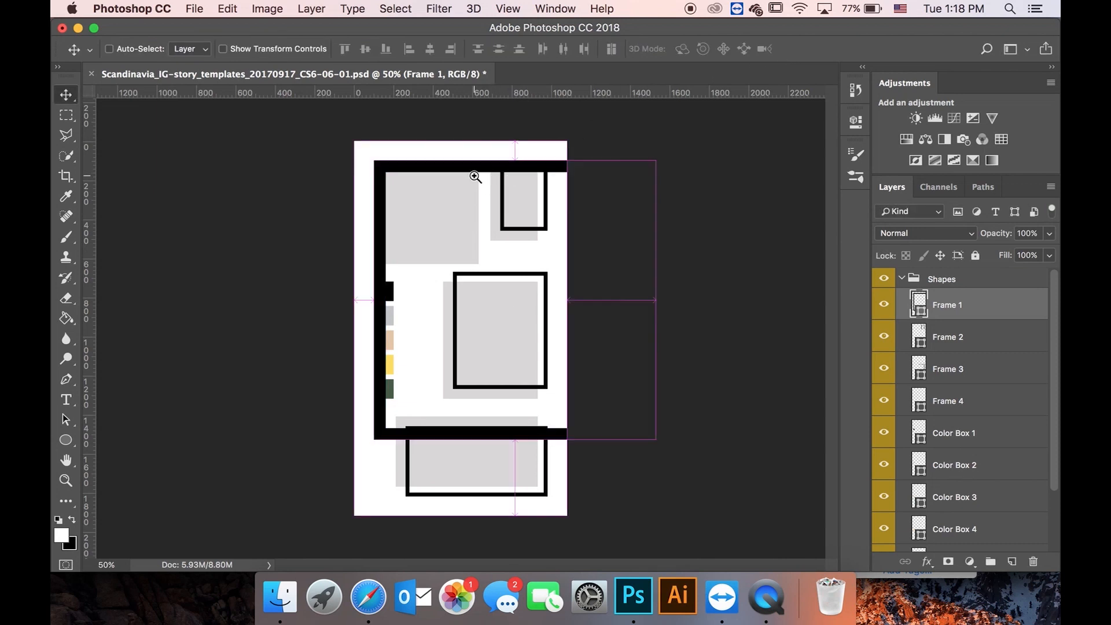
- Inspect the edges of the enlarged Frame 1 up close and undo the enlargement
{"action": "scroll", "coordinate": [475, 176], "scroll_direction": "up", "scroll_amount": 2}
{"action": "scroll", "coordinate": [475, 176], "scroll_direction": "up", "scroll_amount": 6}
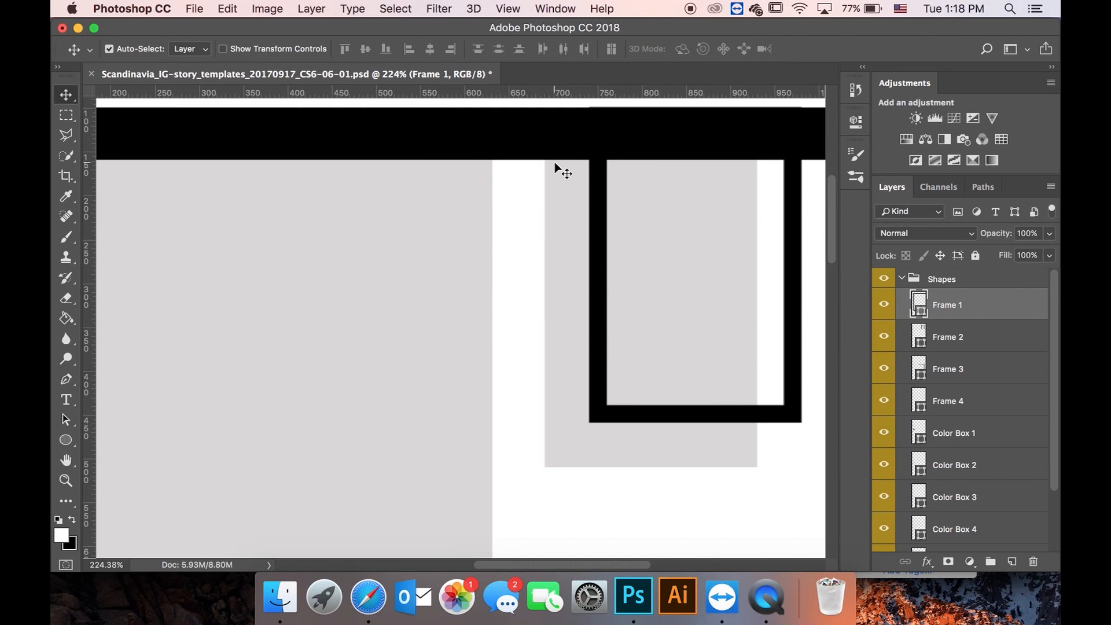
{"action": "scroll", "coordinate": [554, 167], "scroll_direction": "down", "scroll_amount": 6}
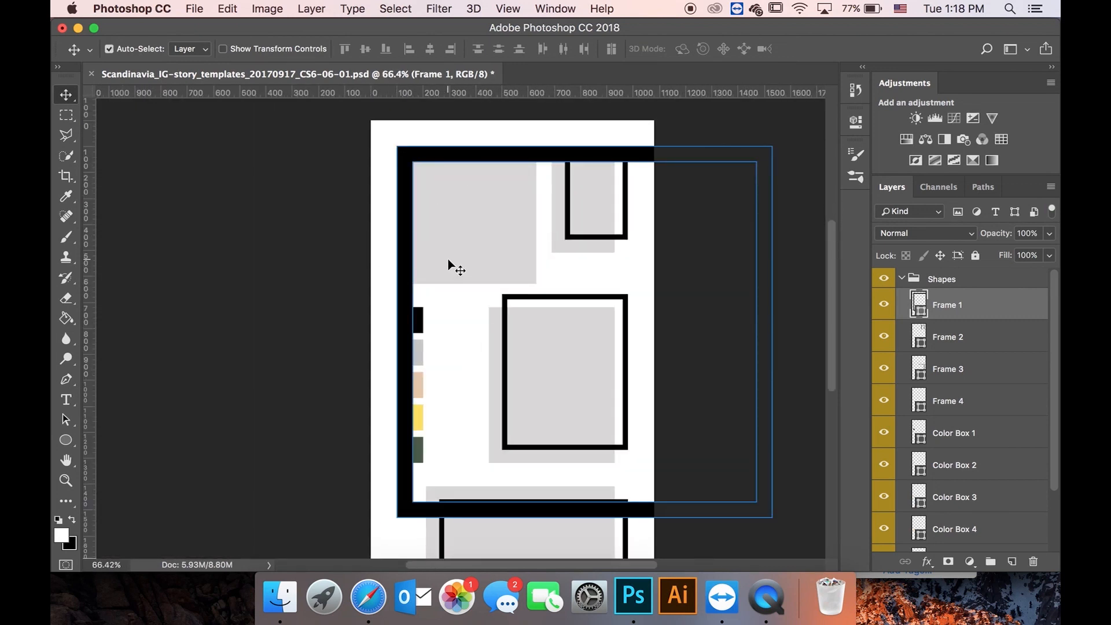
{"action": "key", "text": "super+z"}
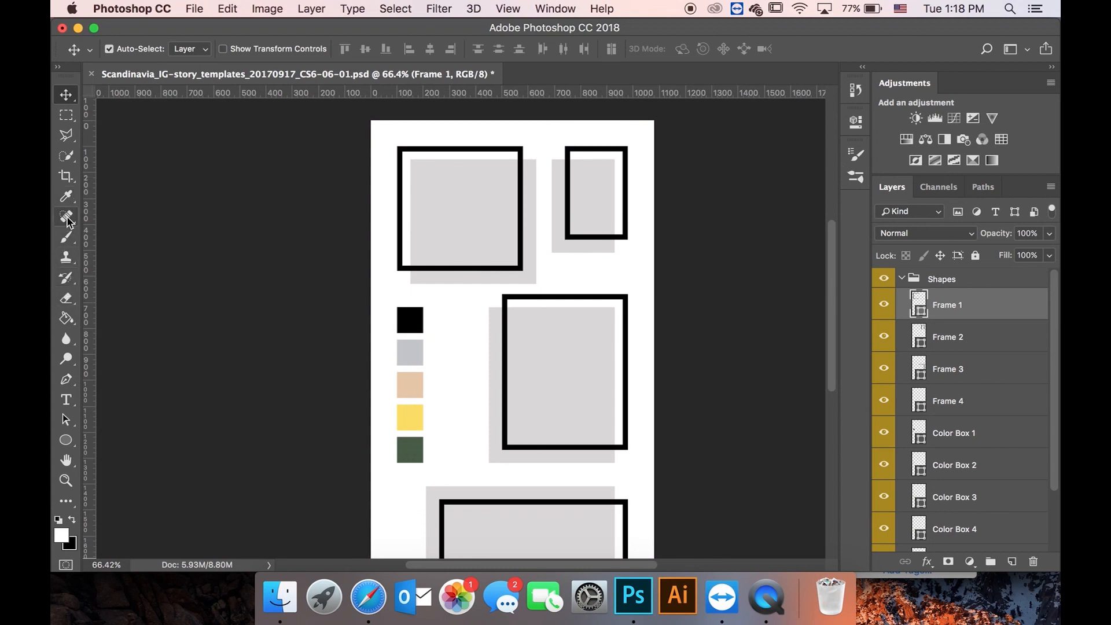
- Paint a horizontal white stroke inside Frame 1 on a new layer, using the Hard Round brush at 100 px
{"action": "left_click", "coordinate": [66, 241]}
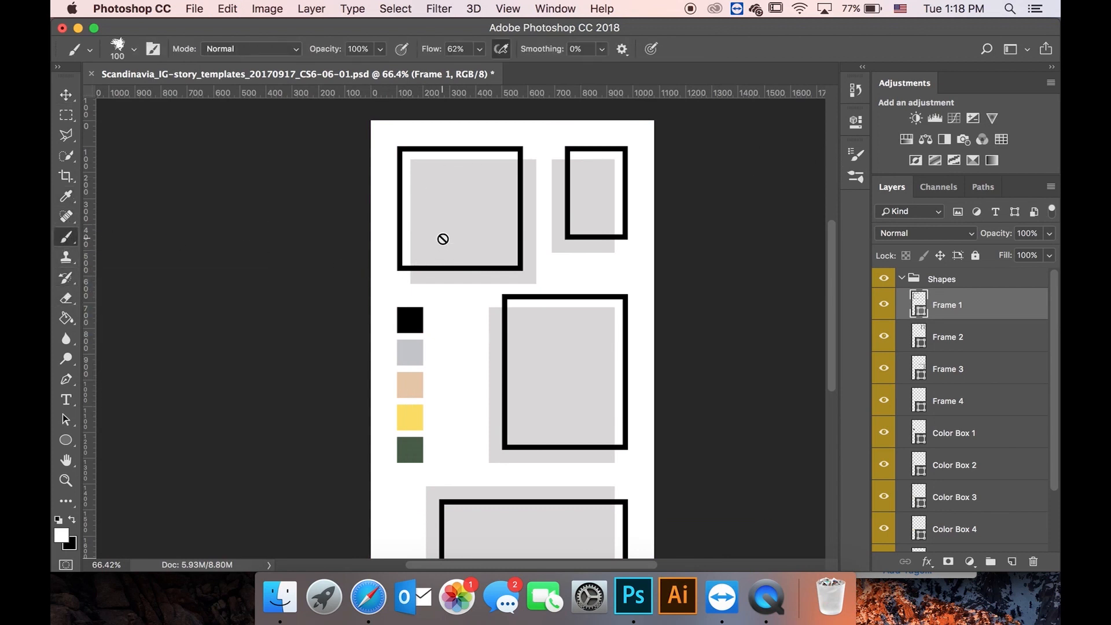
{"action": "left_click", "coordinate": [1011, 561]}
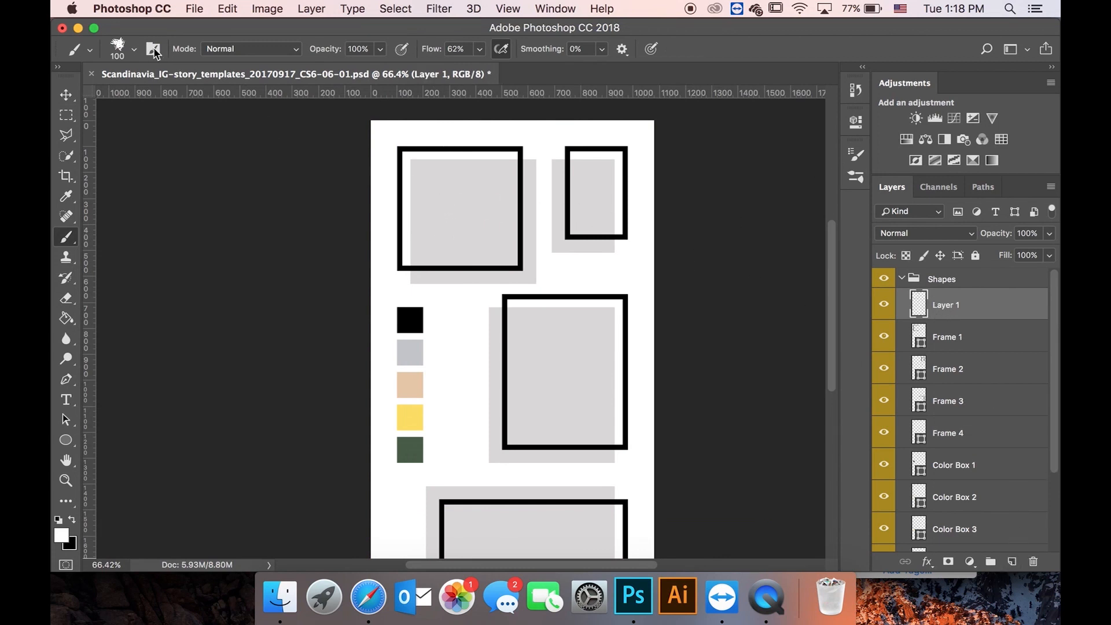
{"action": "left_click", "coordinate": [134, 49]}
{"action": "left_click", "coordinate": [151, 263]}
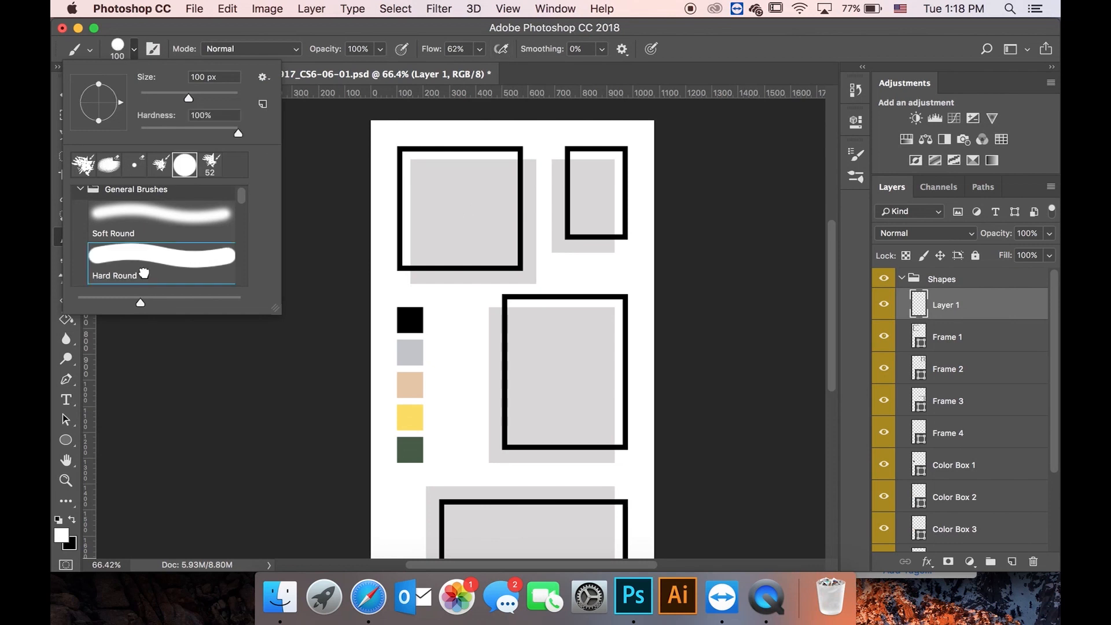
{"action": "left_click", "coordinate": [337, 26]}
{"action": "left_click_drag", "start_coordinate": [420, 185], "coordinate": [504, 186]}
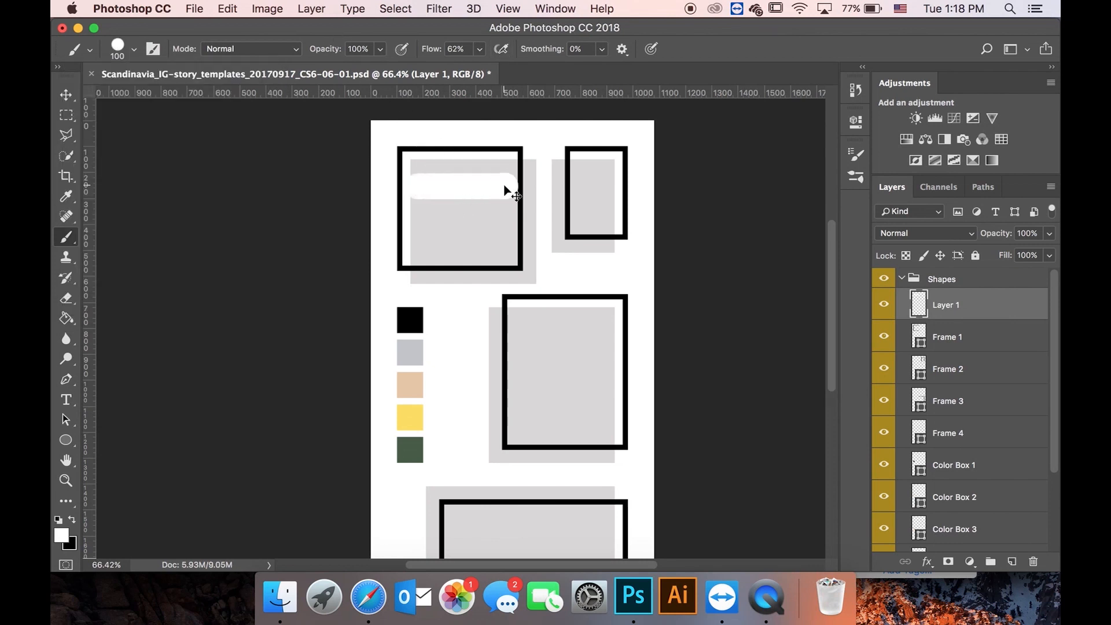
- Enlarge the white brush stroke on Layer 1 to about 351% and reposition it over the two upper frames
{"action": "key", "text": "super+t"}
{"action": "mouse_move", "coordinate": [518, 199]}
{"action": "left_mouse_down"}
{"action": "mouse_move", "coordinate": [625, 240]}
{"action": "mouse_move", "coordinate": [710, 342]}
{"action": "mouse_move", "coordinate": [735, 362]}
{"action": "mouse_move", "coordinate": [746, 353]}
{"action": "left_mouse_up"}
{"action": "left_click_drag", "start_coordinate": [405, 257], "coordinate": [496, 243]}
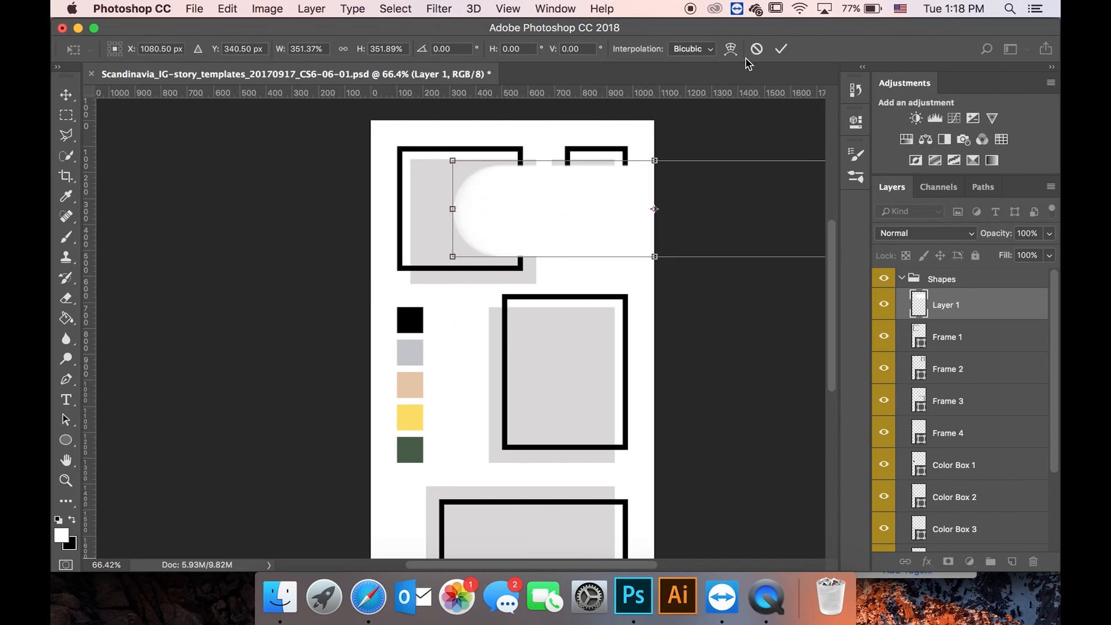
{"action": "left_click", "coordinate": [781, 49]}
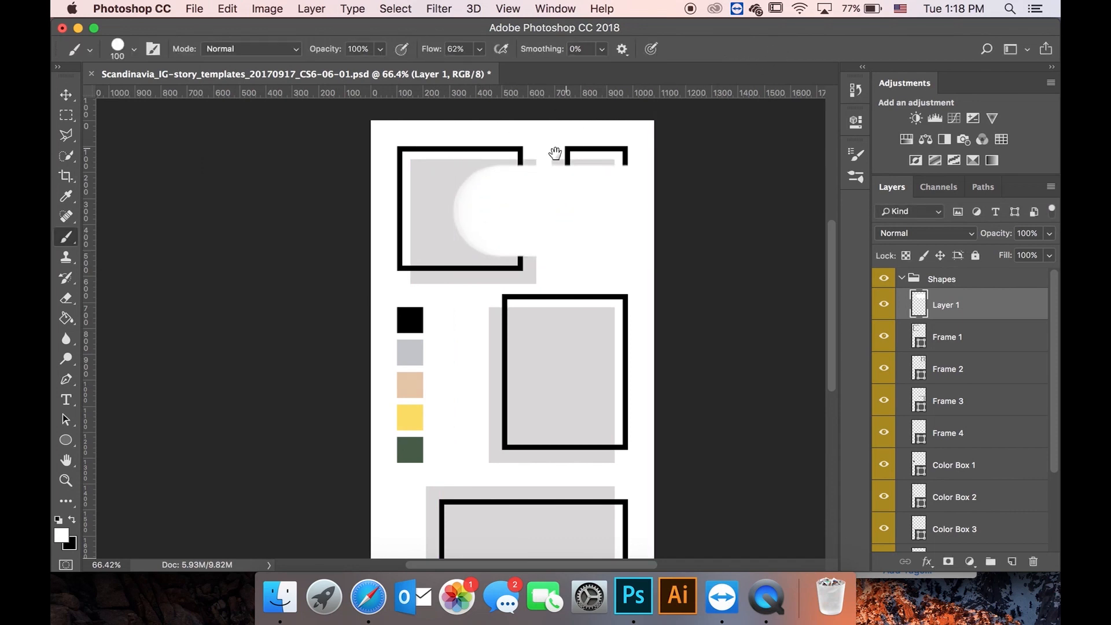
- Inspect the enlarged brush stroke's edge up close and delete Layer 1
{"action": "left_click", "coordinate": [482, 180], "text": "super"}
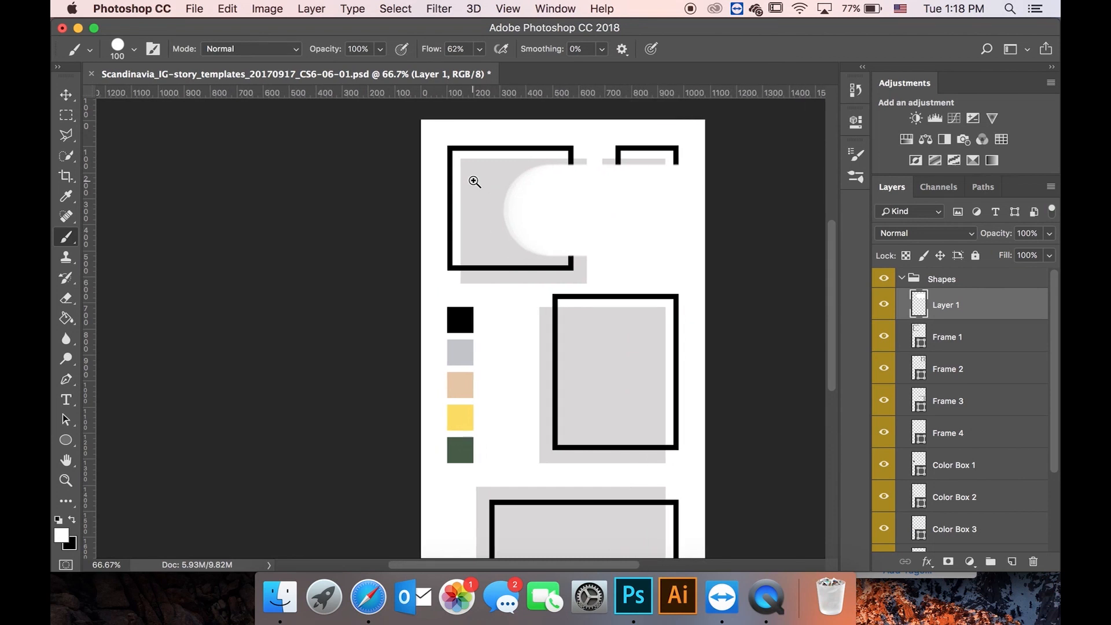
{"action": "left_click", "coordinate": [520, 189], "text": "super"}
{"action": "scroll", "coordinate": [522, 189], "scroll_direction": "up", "scroll_amount": 3}
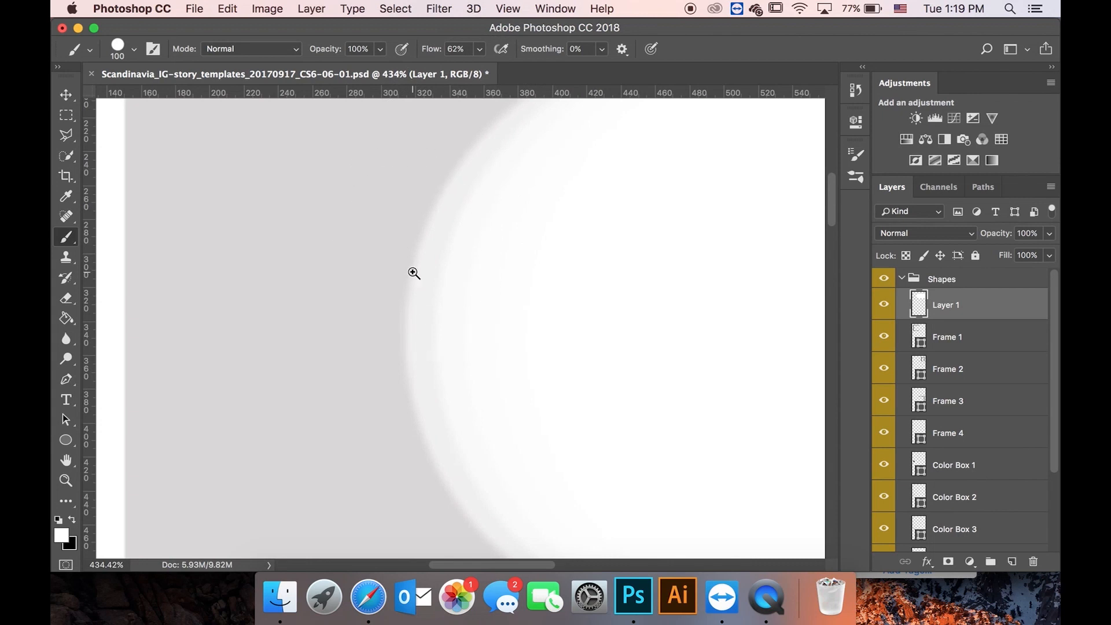
{"action": "scroll", "coordinate": [413, 273], "scroll_direction": "down", "scroll_amount": 8}
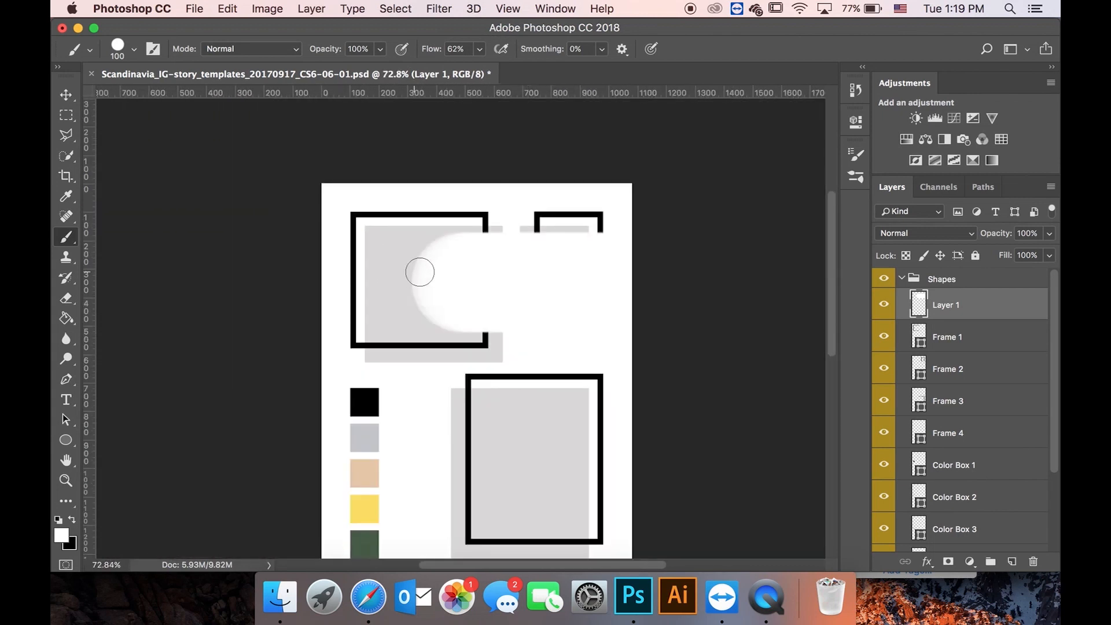
{"action": "left_click", "coordinate": [1034, 564]}
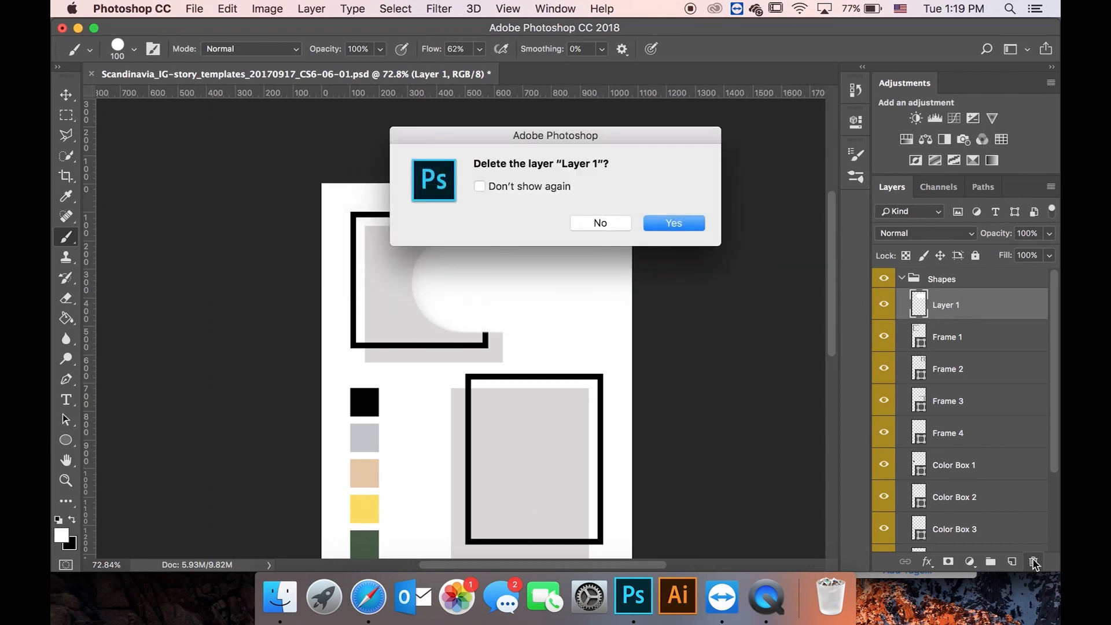
{"action": "left_click", "coordinate": [685, 225]}
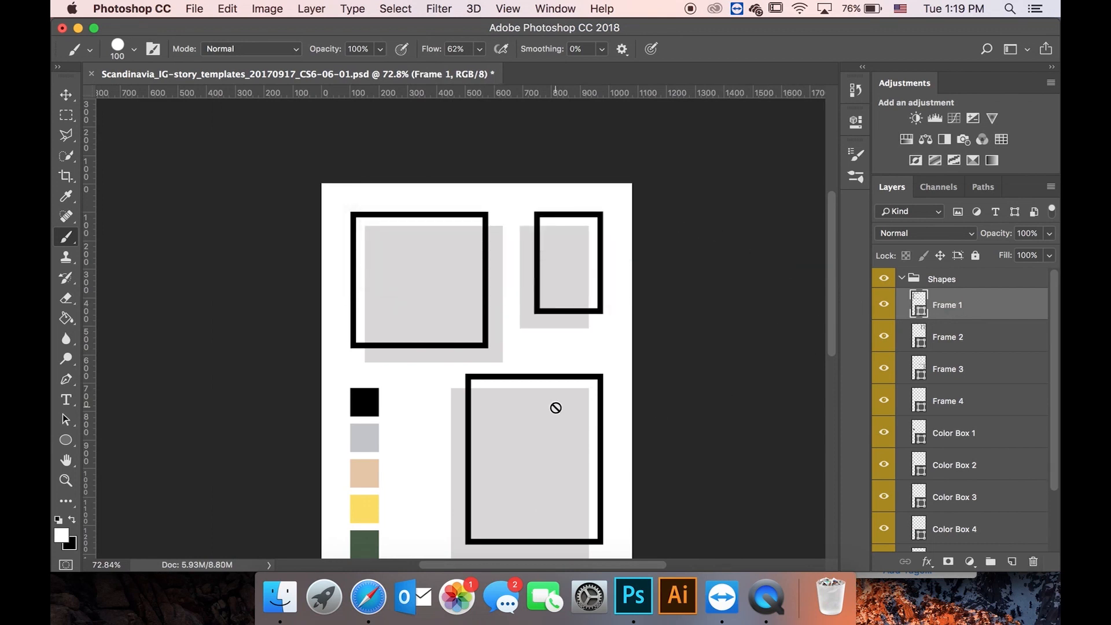
{"action": "scroll", "coordinate": [556, 408], "scroll_direction": "down", "scroll_amount": 5}
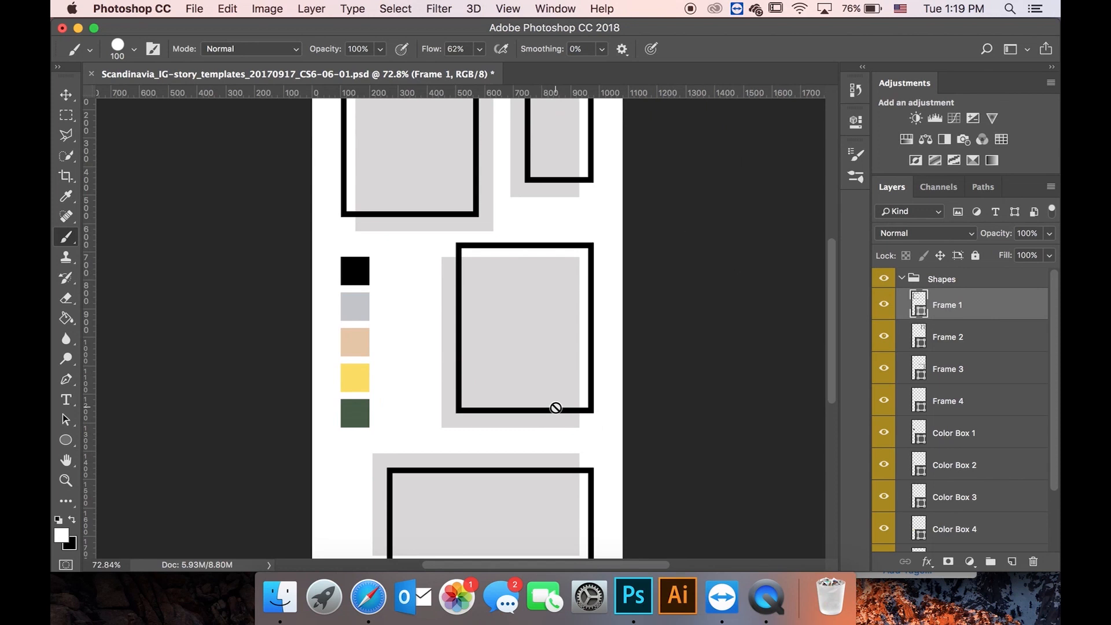
{"action": "scroll", "coordinate": [555, 408], "scroll_direction": "up", "scroll_amount": 3}
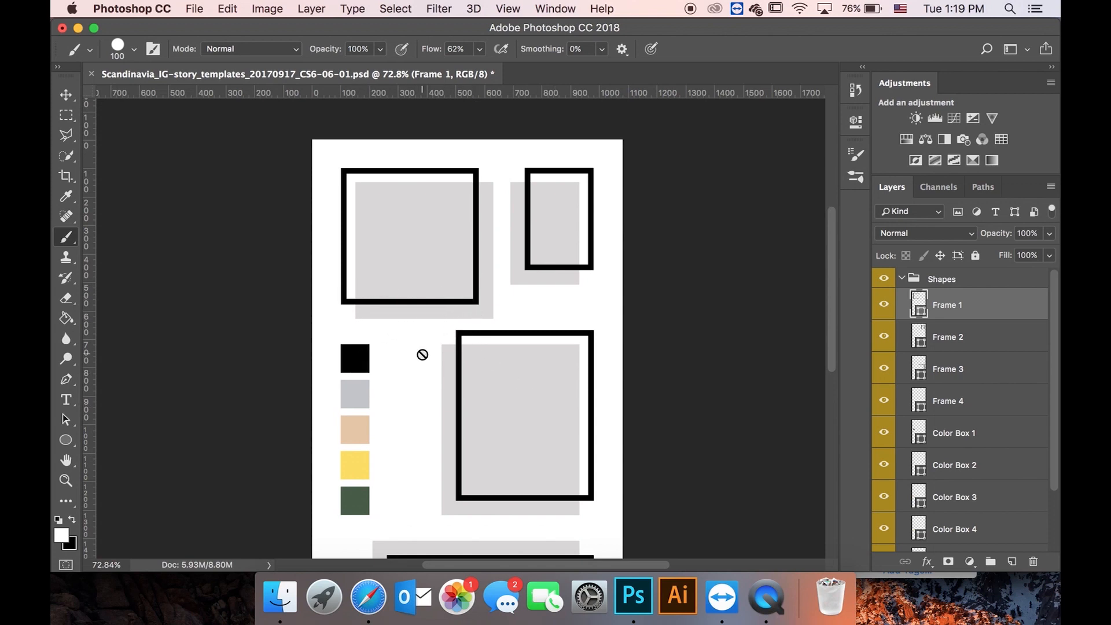
{"action": "scroll", "coordinate": [422, 352], "scroll_direction": "down", "scroll_amount": 5}
{"action": "scroll", "coordinate": [421, 354], "scroll_direction": "up", "scroll_amount": 3}
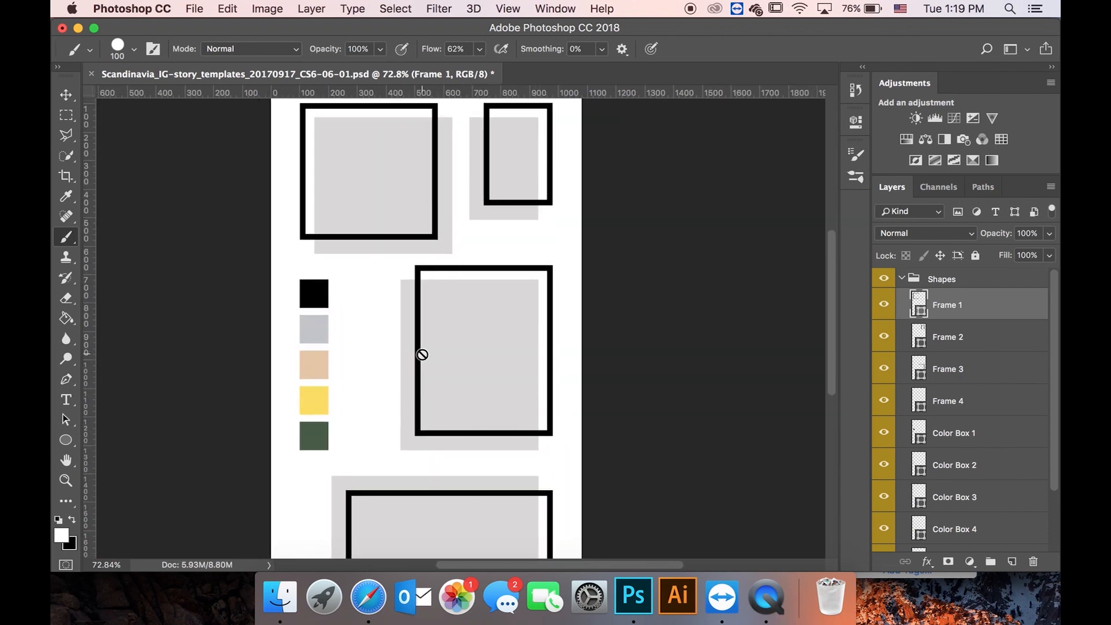
{"action": "scroll", "coordinate": [422, 354], "scroll_direction": "up", "scroll_amount": 1}
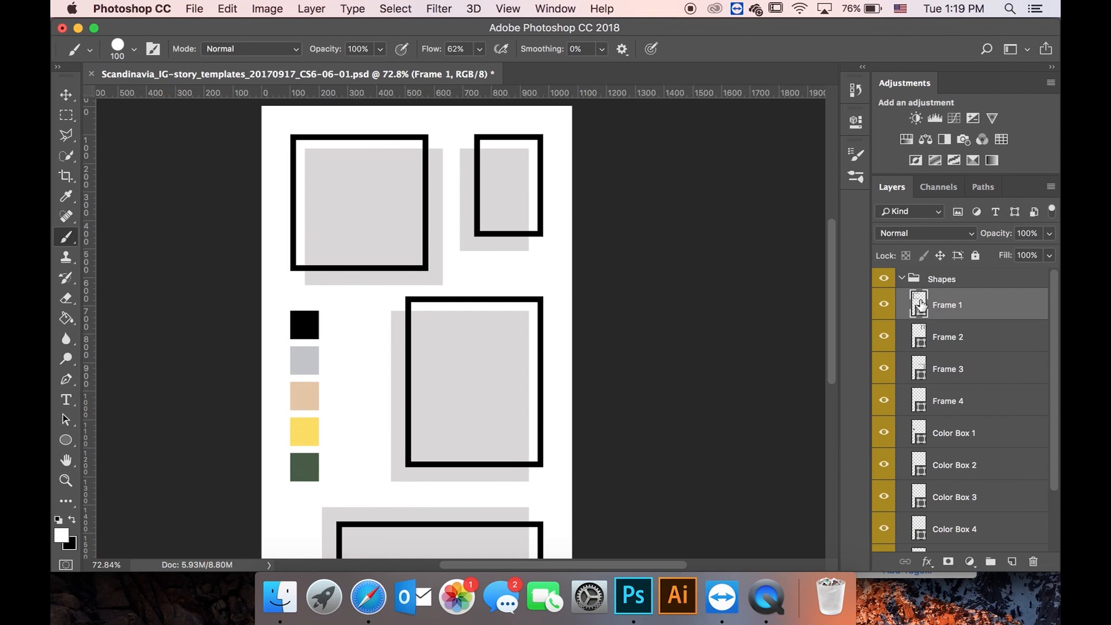
- Try recolouring the Frame 1 shape to red ff1414, and undo the colour change
{"action": "double_click", "coordinate": [920, 304]}
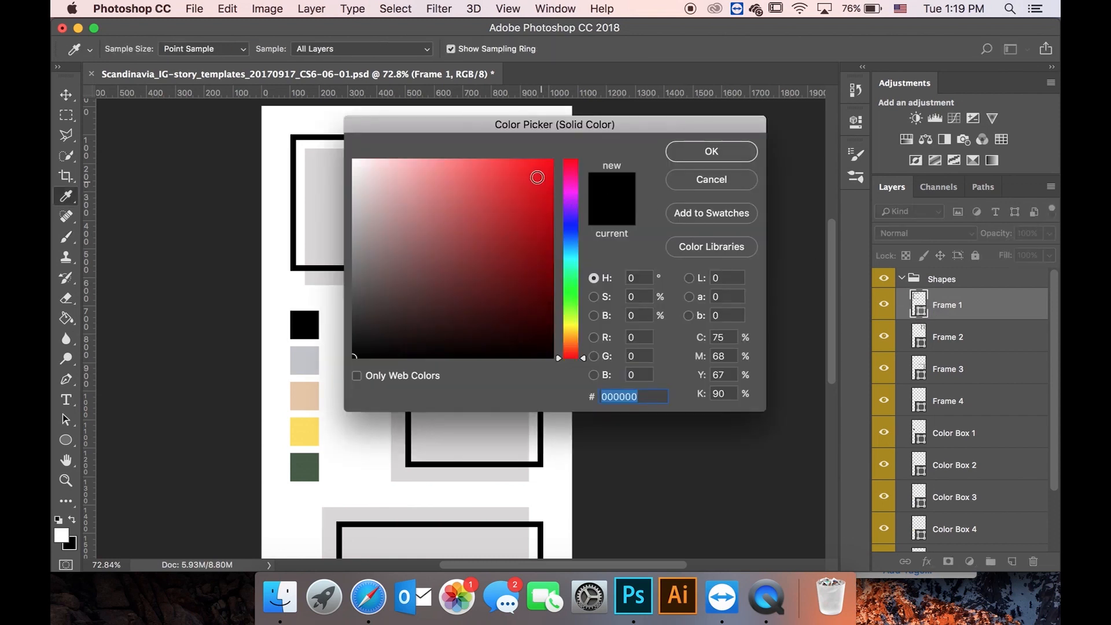
{"action": "left_click", "coordinate": [530, 163]}
{"action": "left_click_drag", "start_coordinate": [530, 164], "coordinate": [538, 153]}
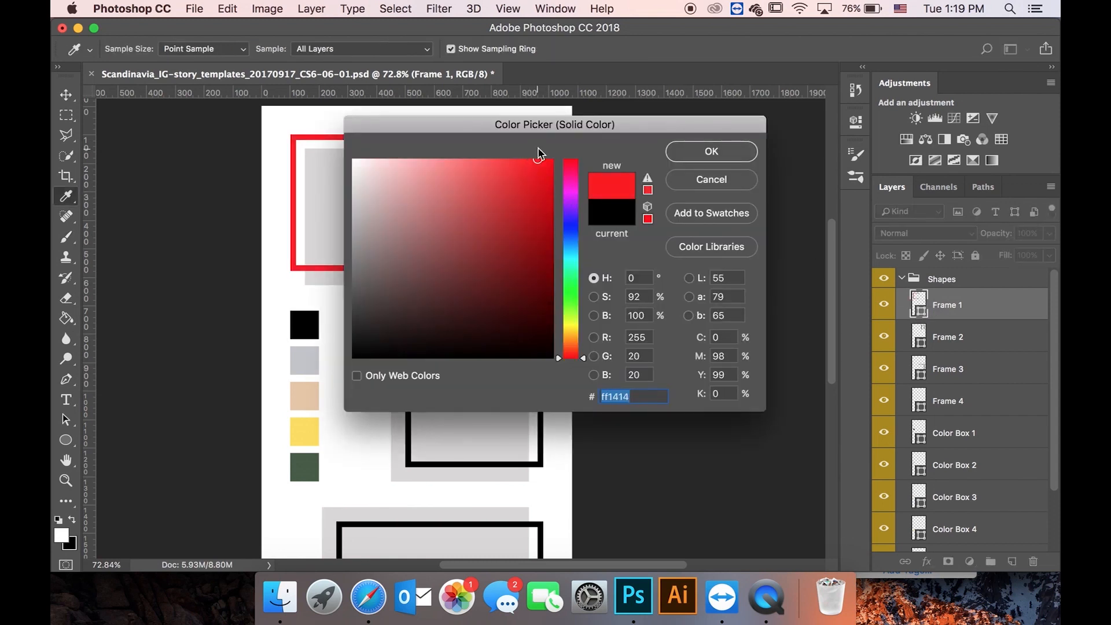
{"action": "left_click", "coordinate": [691, 152]}
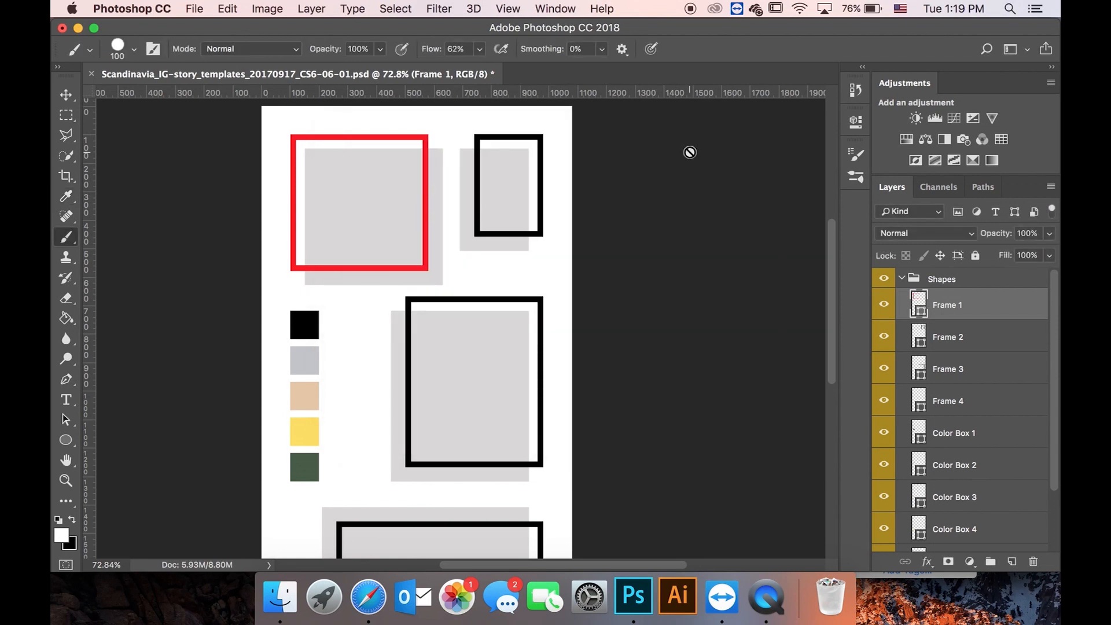
{"action": "key", "text": "super+z"}
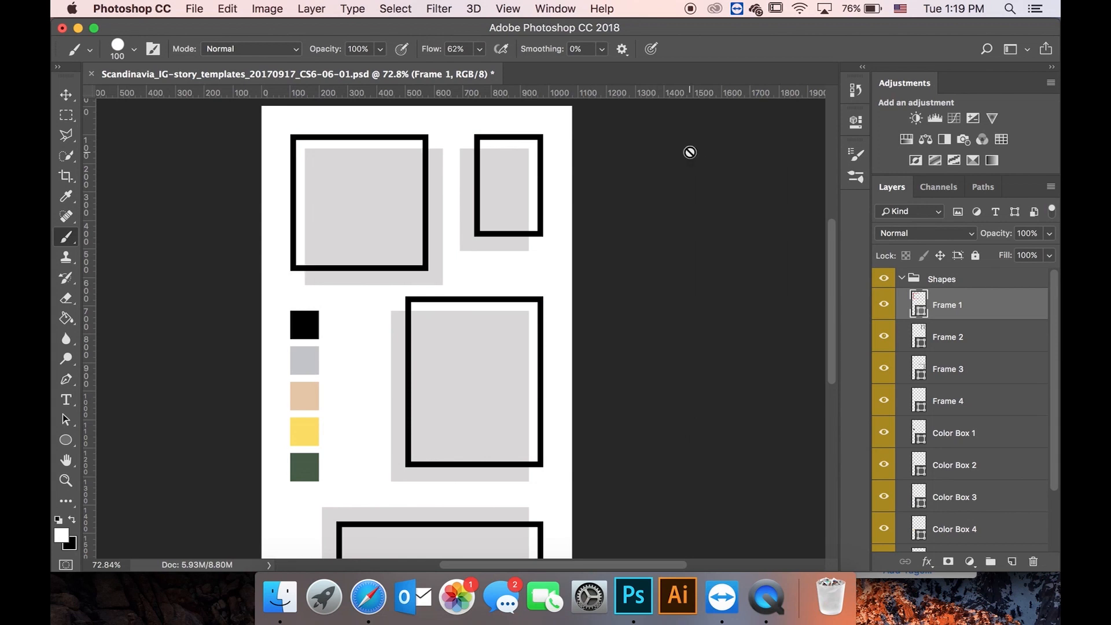
- Reshape Frame 1 by moving its upper-left and lower-right inner anchor points inward with the Direct Selection tool
{"action": "left_click", "coordinate": [66, 419]}
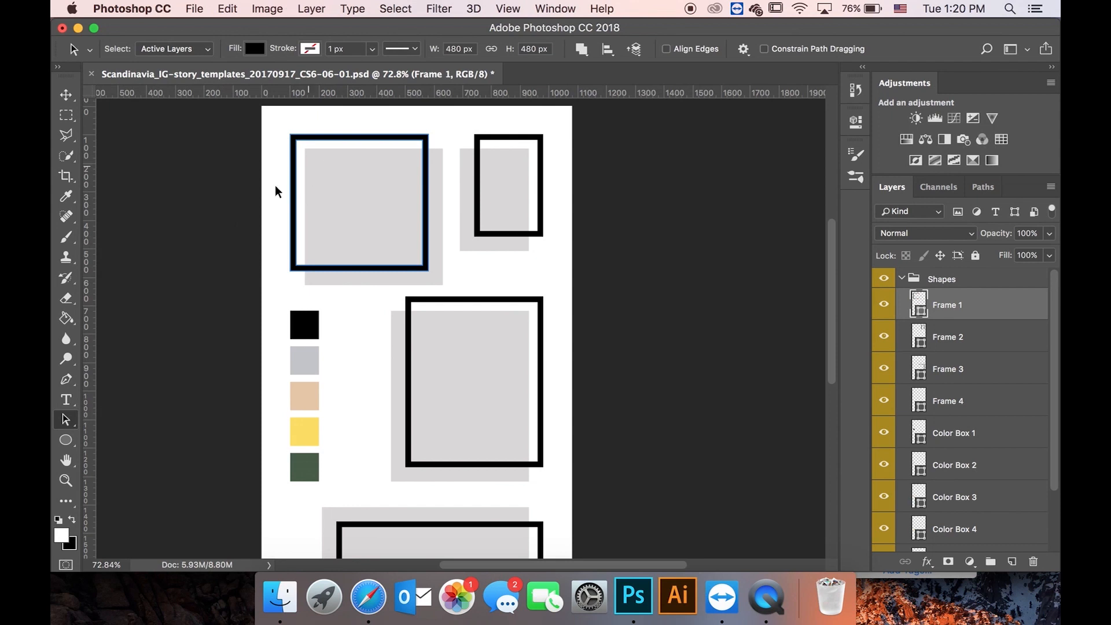
{"action": "left_click", "coordinate": [70, 426]}
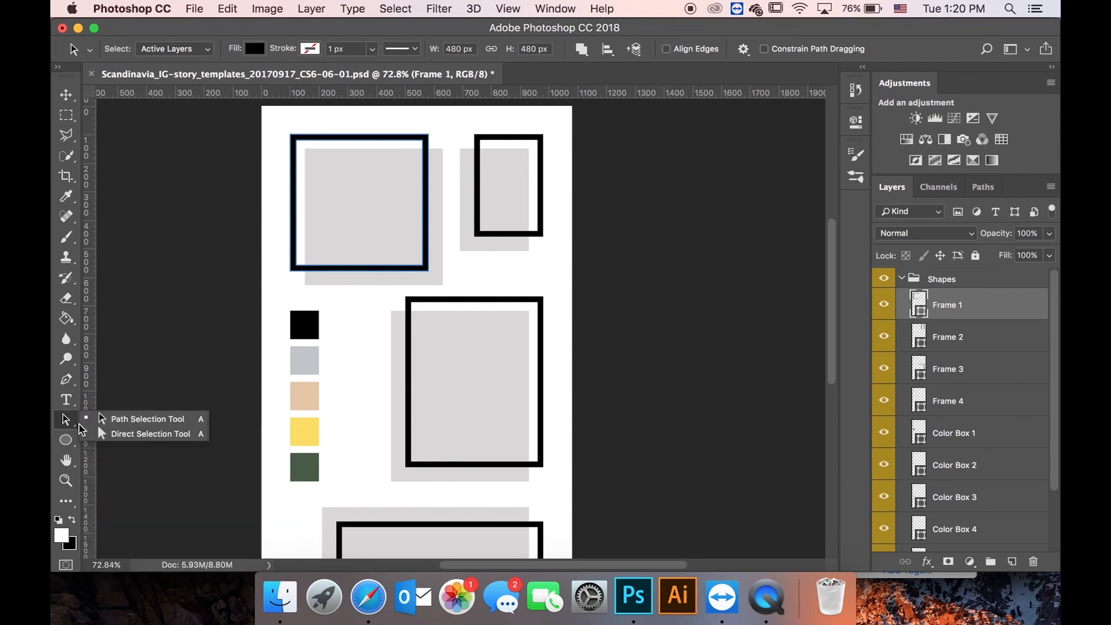
{"action": "left_click", "coordinate": [110, 438]}
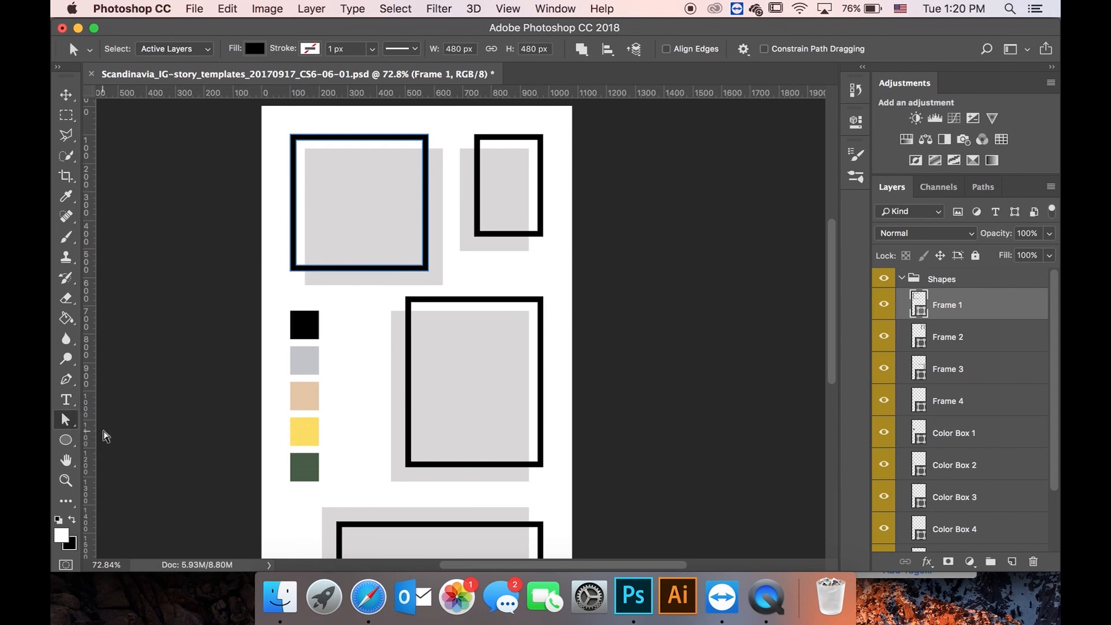
{"action": "left_click", "coordinate": [302, 144]}
{"action": "left_click", "coordinate": [297, 140]}
{"action": "left_click_drag", "start_coordinate": [296, 140], "coordinate": [317, 164]}
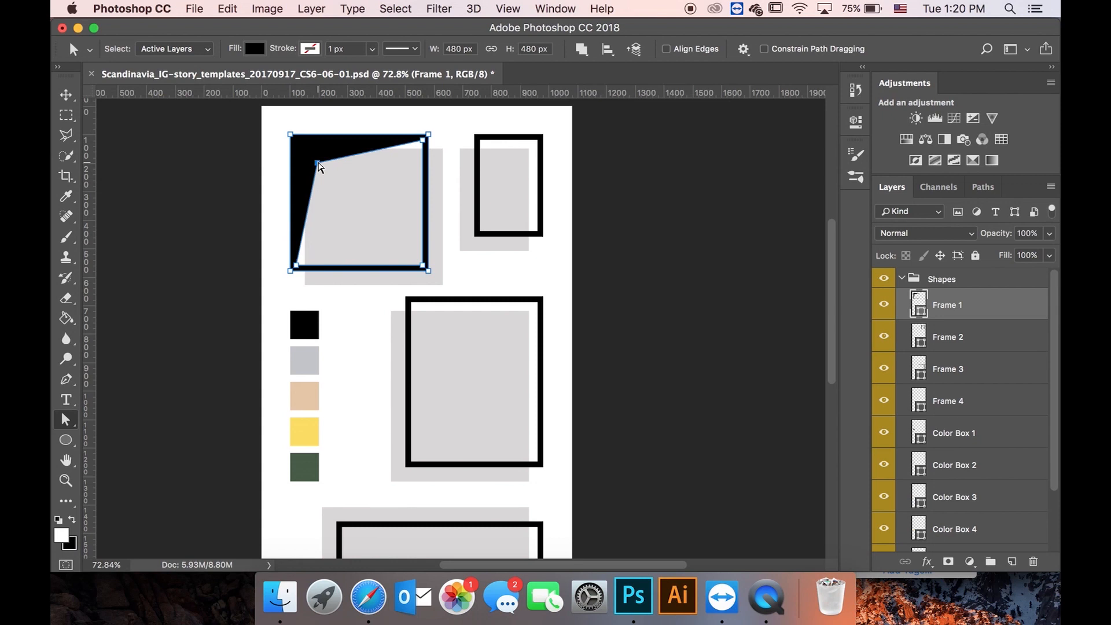
{"action": "left_click_drag", "start_coordinate": [425, 269], "coordinate": [400, 249]}
{"action": "left_click", "coordinate": [268, 214]}
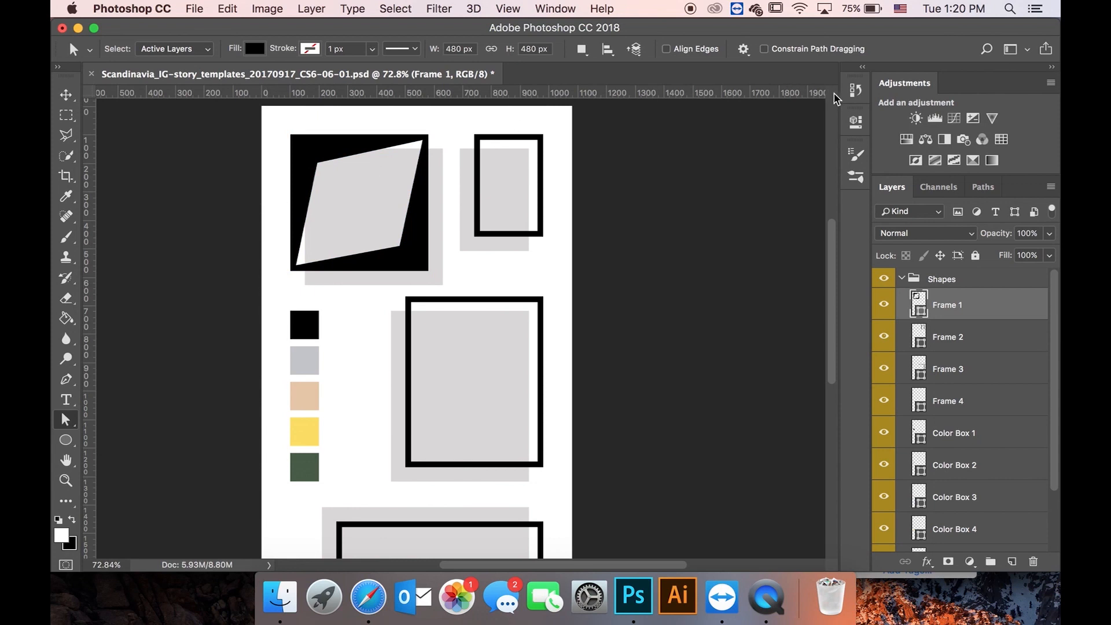
- Step back through the history to the Delete Layer state, undoing both anchor point moves on Frame 1
{"action": "left_click", "coordinate": [855, 90]}
{"action": "left_click", "coordinate": [772, 228]}
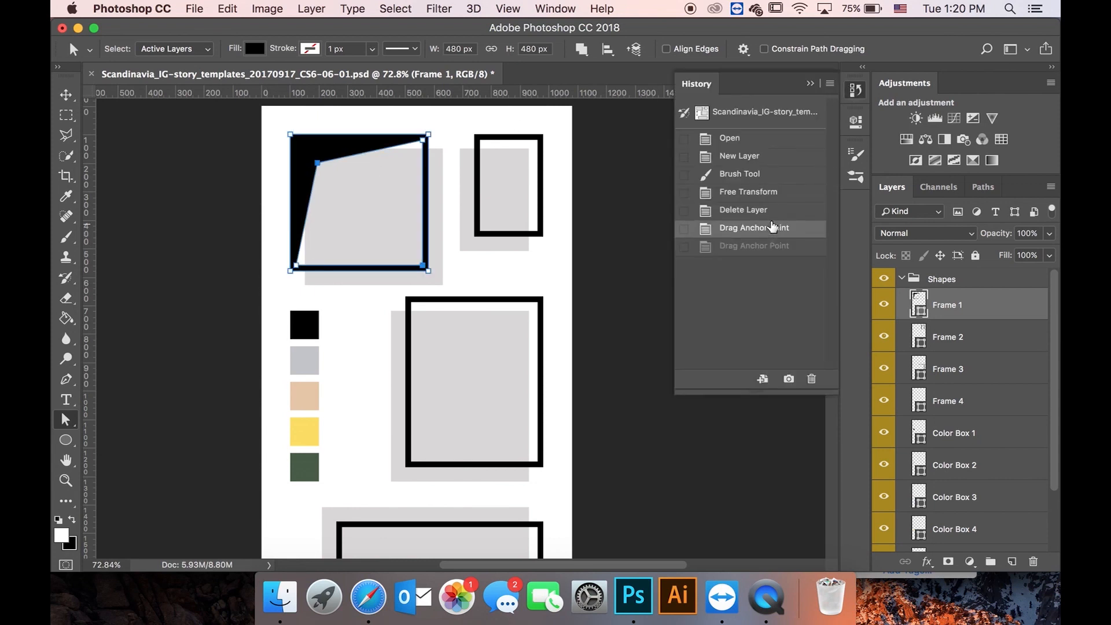
{"action": "left_click", "coordinate": [774, 211]}
{"action": "left_click", "coordinate": [576, 155]}
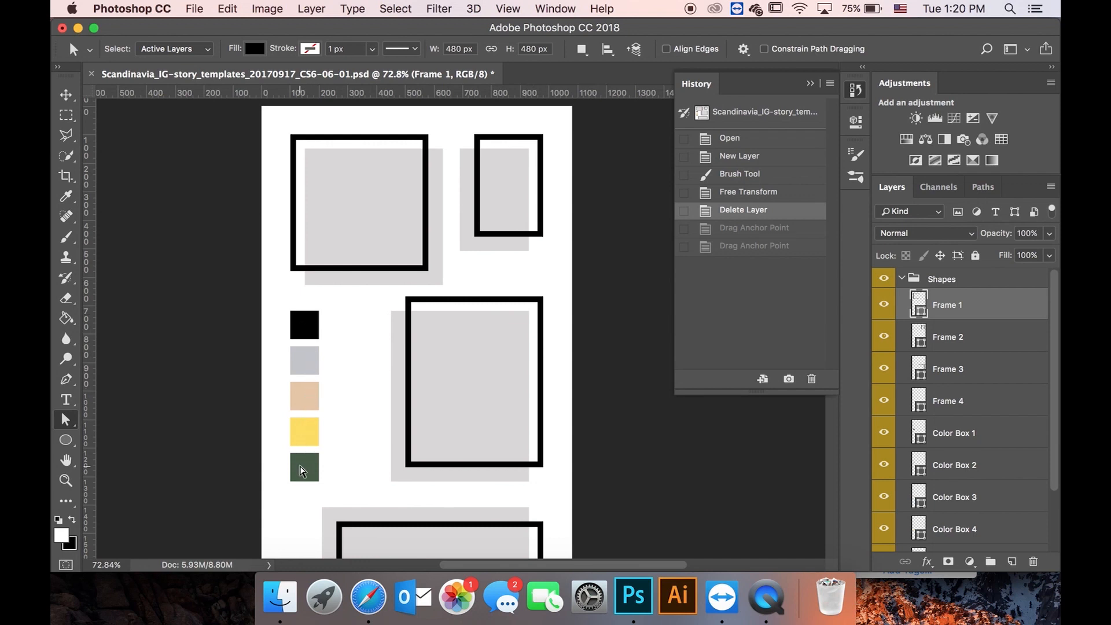
- Recolour the Color Box 1 shape from black to turquoise 50f3da
{"action": "scroll", "coordinate": [301, 467], "scroll_direction": "down", "scroll_amount": 4}
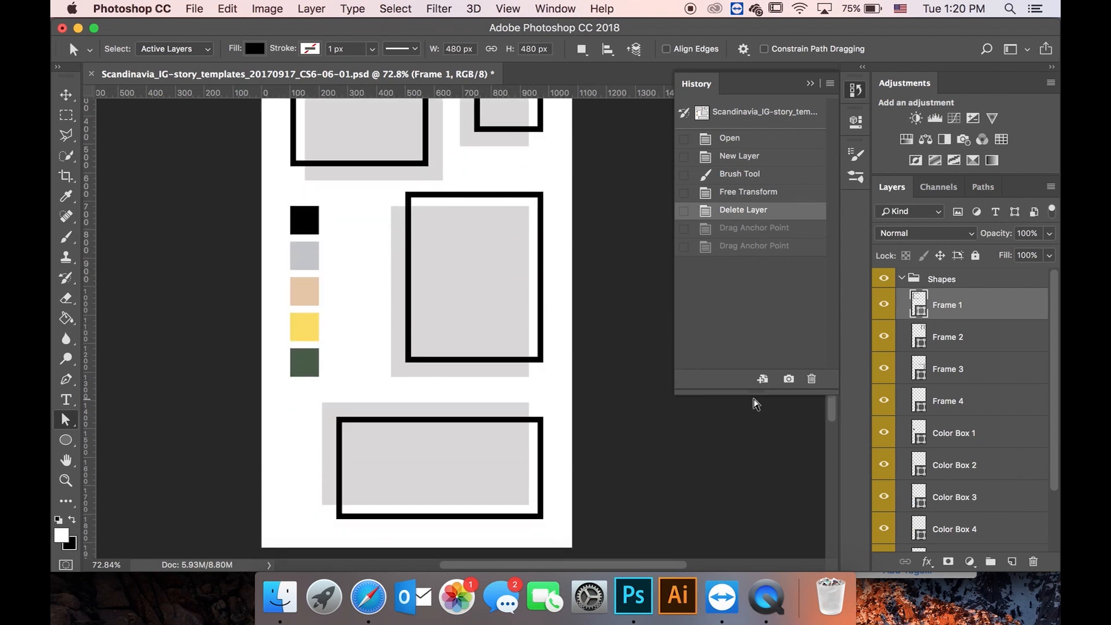
{"action": "scroll", "coordinate": [923, 441], "scroll_direction": "down", "scroll_amount": 3}
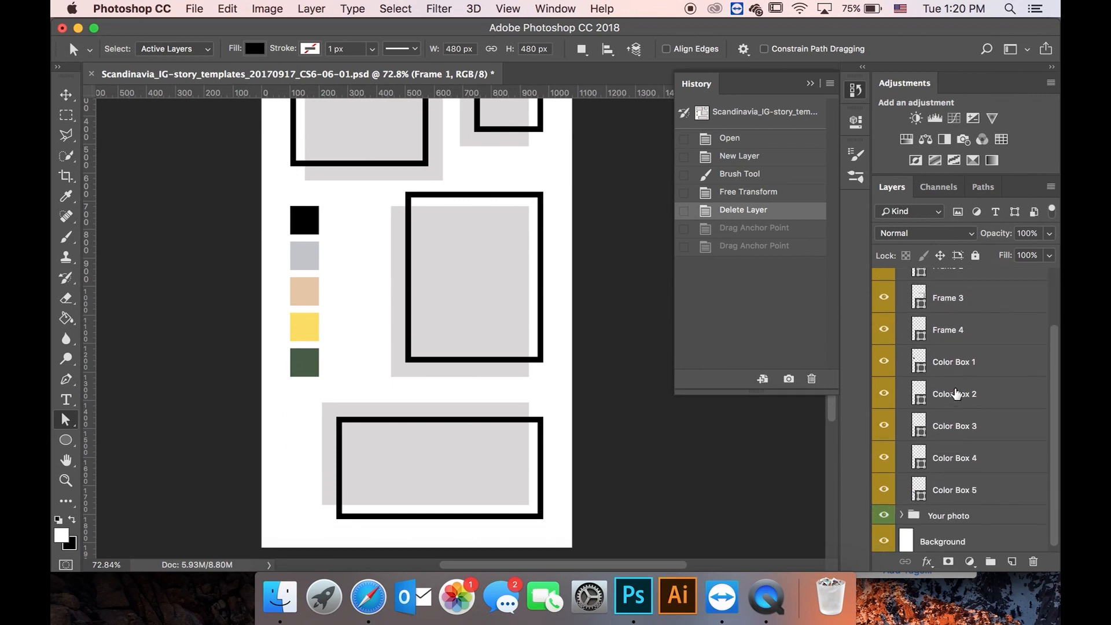
{"action": "left_click", "coordinate": [921, 359]}
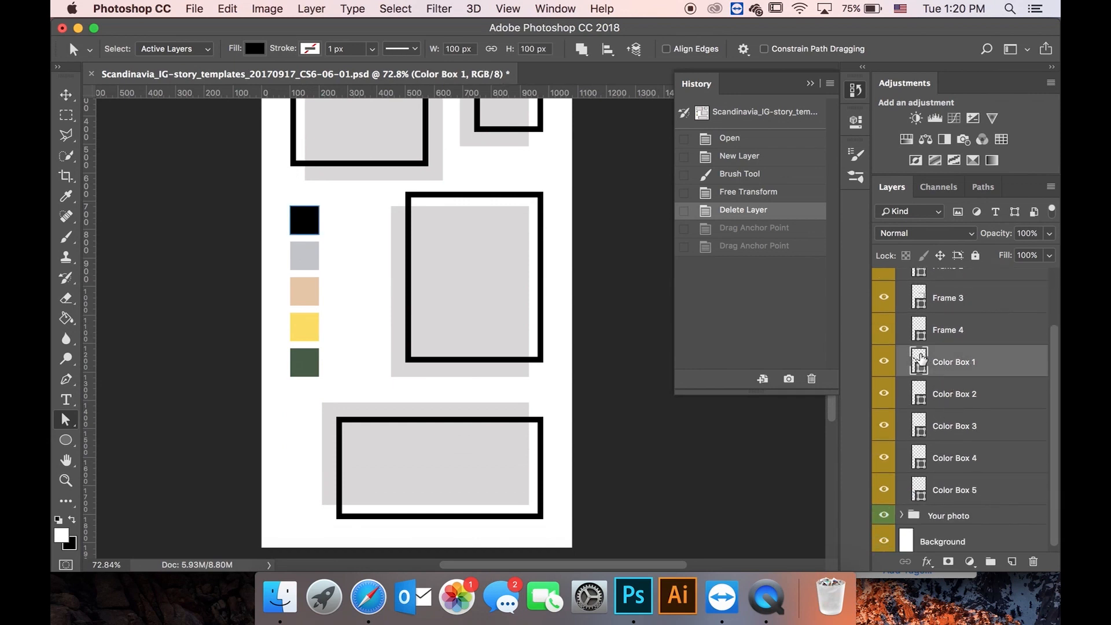
{"action": "double_click", "coordinate": [920, 359]}
{"action": "left_click", "coordinate": [571, 264]}
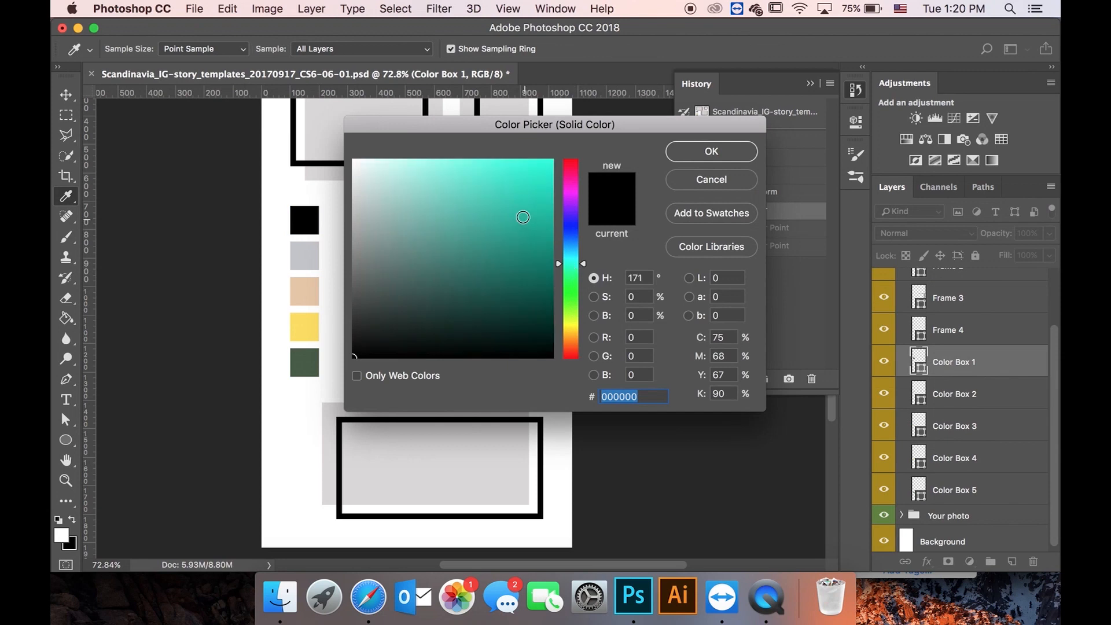
{"action": "left_click", "coordinate": [487, 169]}
{"action": "left_click", "coordinate": [687, 151]}
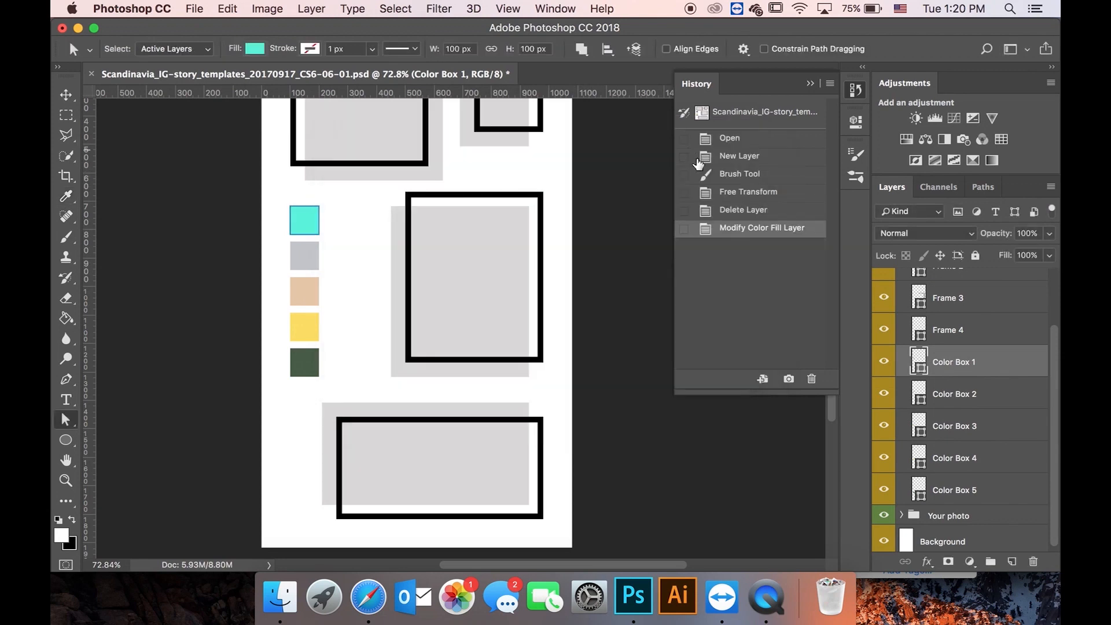
- Recolour the Color Box 2 shape to light periwinkle blue 8fa5ff
{"action": "left_click", "coordinate": [920, 392]}
{"action": "double_click", "coordinate": [919, 392]}
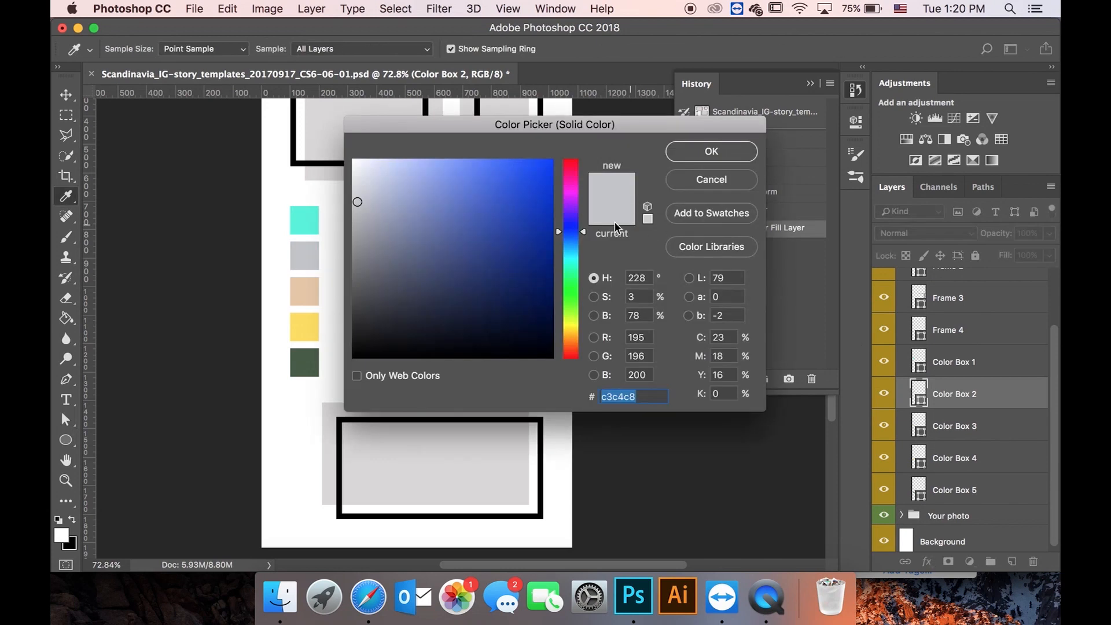
{"action": "left_click", "coordinate": [441, 161]}
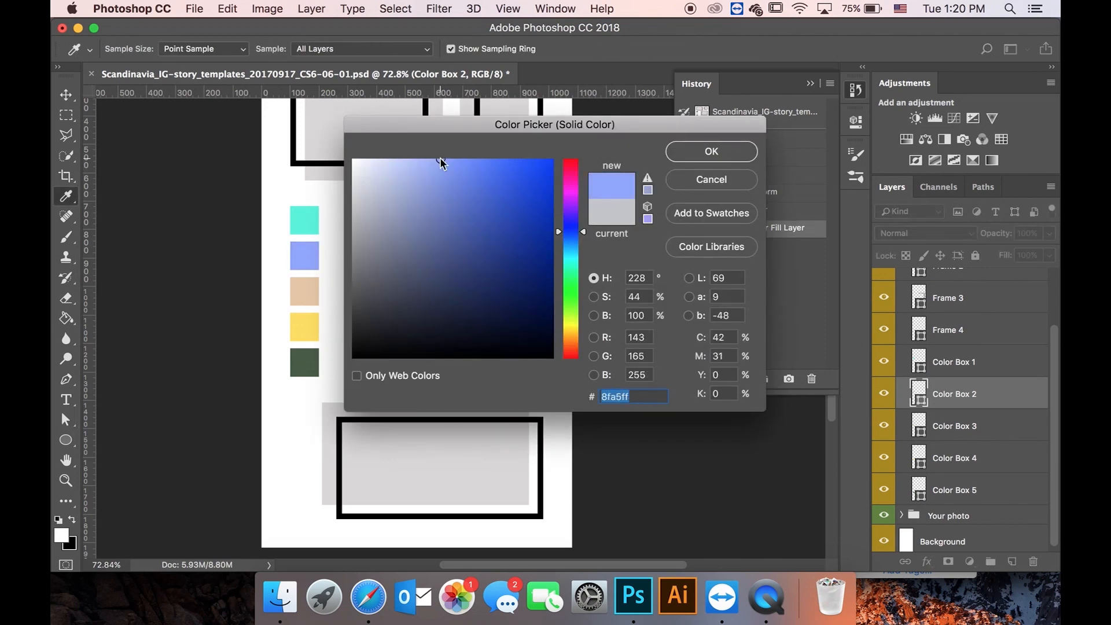
{"action": "left_click", "coordinate": [725, 157]}
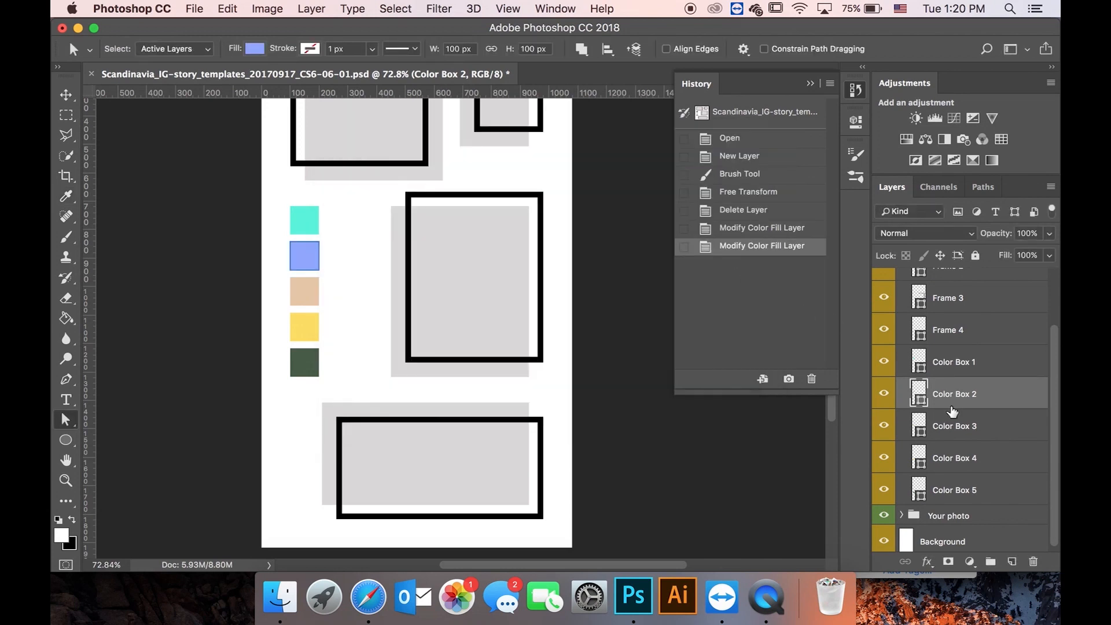
- Recolour the Color Box 3 shape to a darker blue 536cd5, starting from a sample of Color Box 2
{"action": "double_click", "coordinate": [919, 425]}
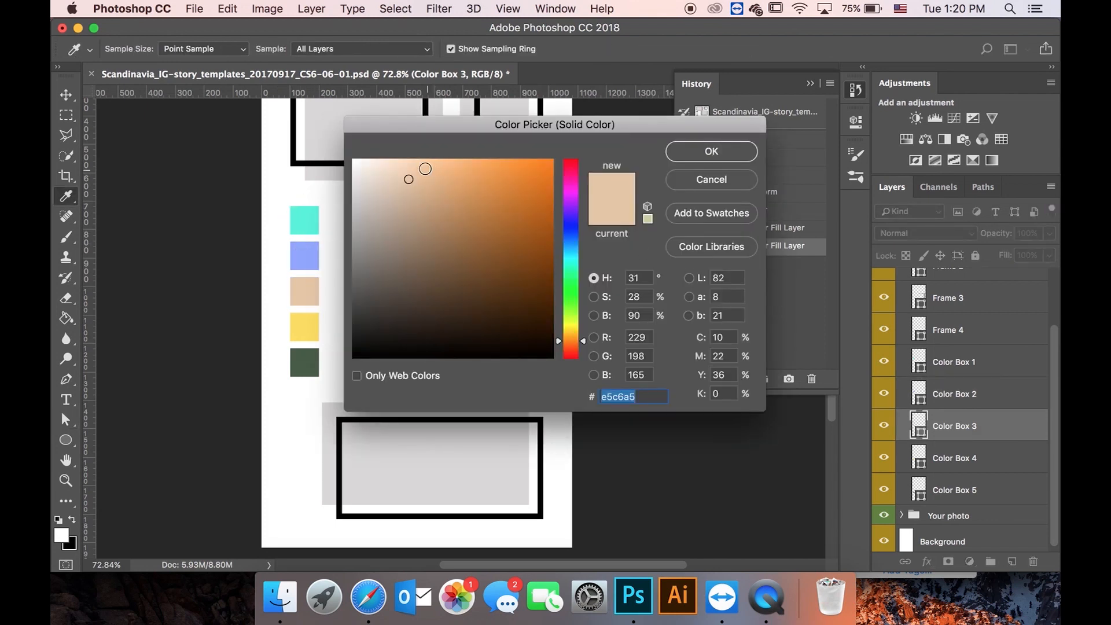
{"action": "left_click", "coordinate": [301, 250]}
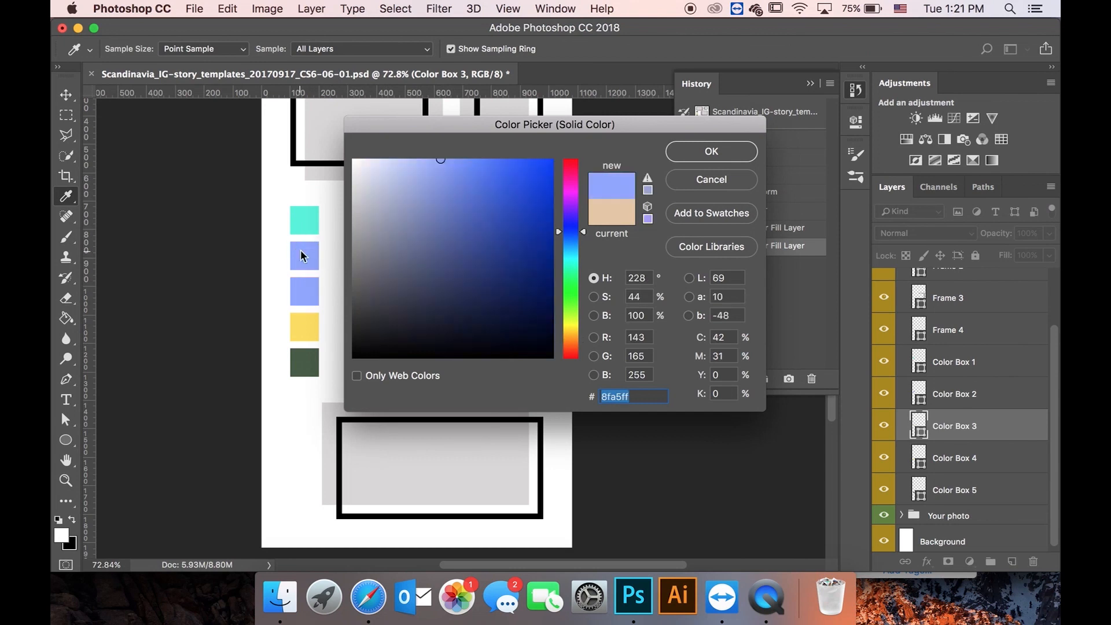
{"action": "left_click", "coordinate": [457, 177]}
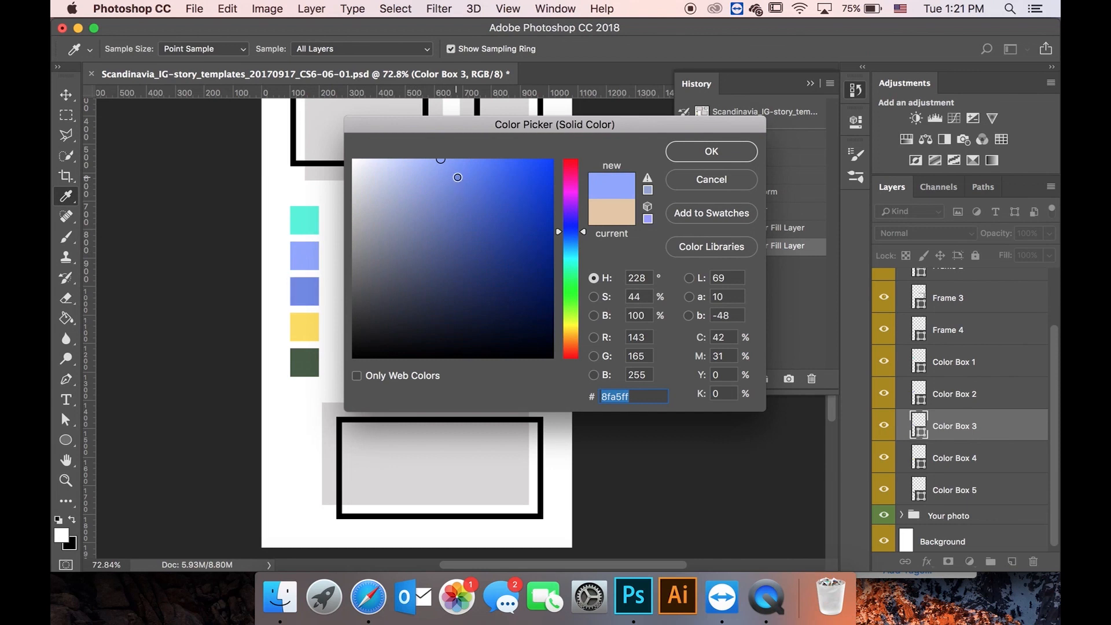
{"action": "left_click", "coordinate": [461, 182]}
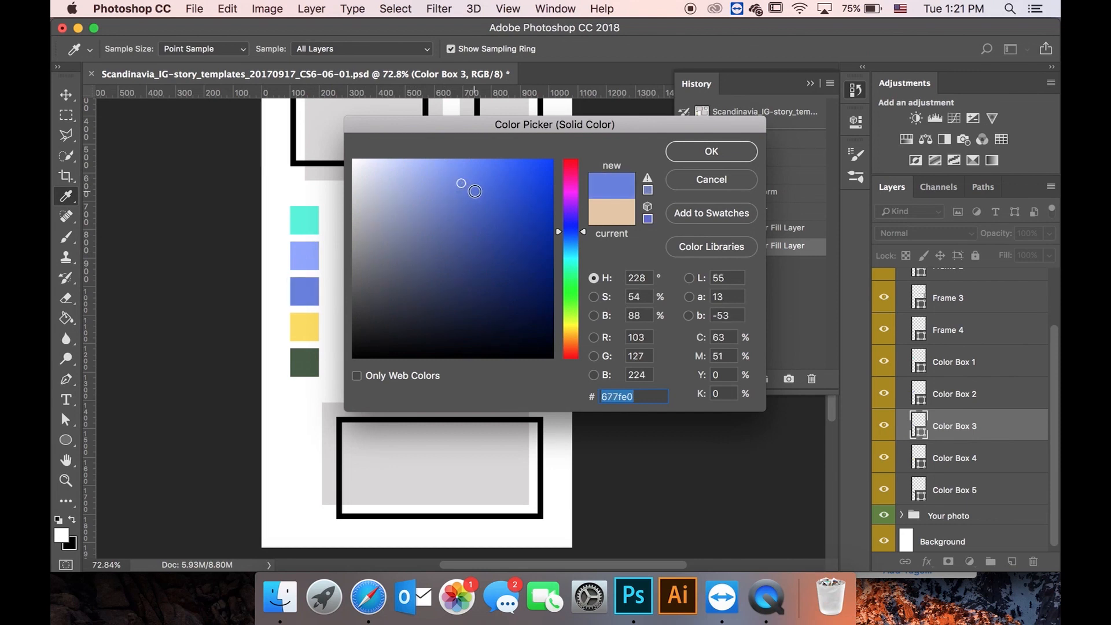
{"action": "left_click", "coordinate": [474, 191]}
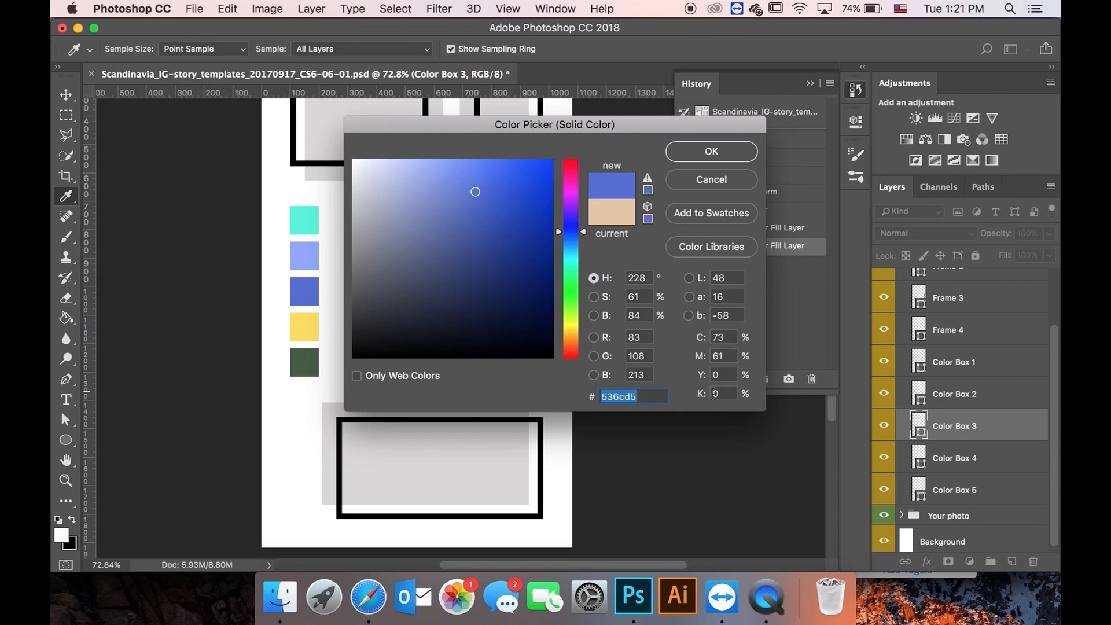
{"action": "left_click", "coordinate": [701, 152]}
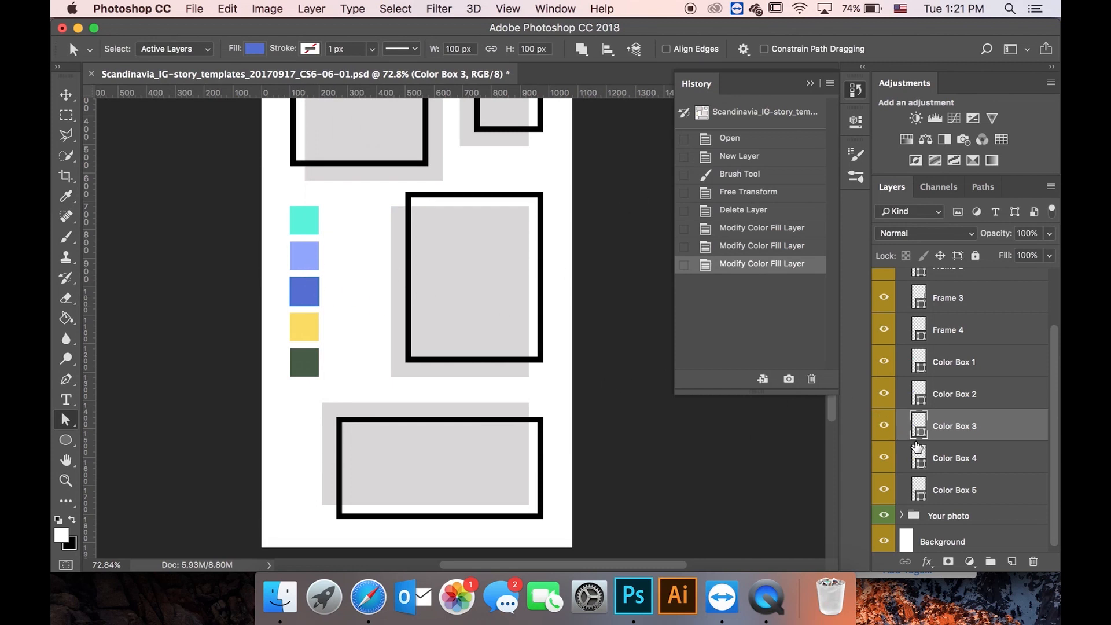
- Recolour Color Box 4 to deeper yellow f3cc1e and Color Box 5 to near-black 2b2f2b, and deselect the shape path
{"action": "double_click", "coordinate": [918, 454]}
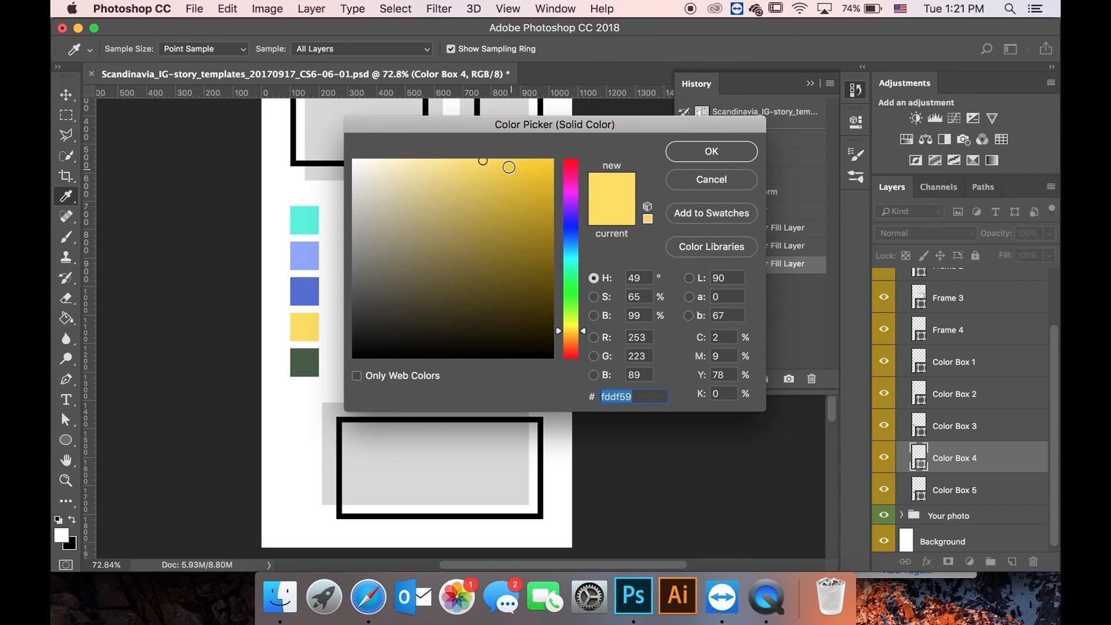
{"action": "left_click_drag", "start_coordinate": [503, 160], "coordinate": [527, 167]}
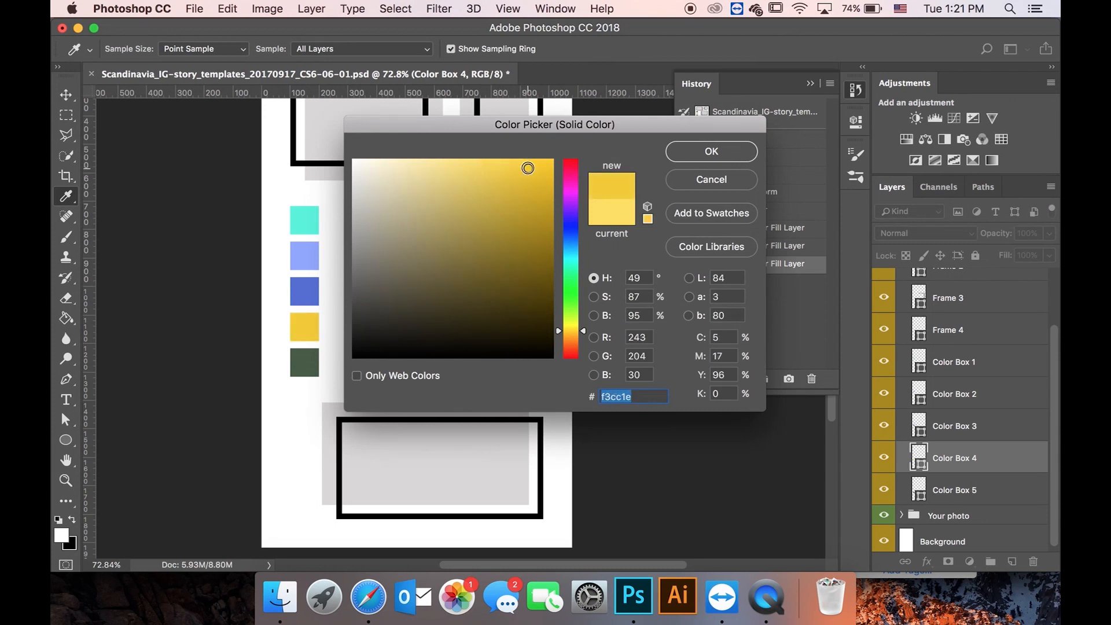
{"action": "left_click", "coordinate": [682, 164]}
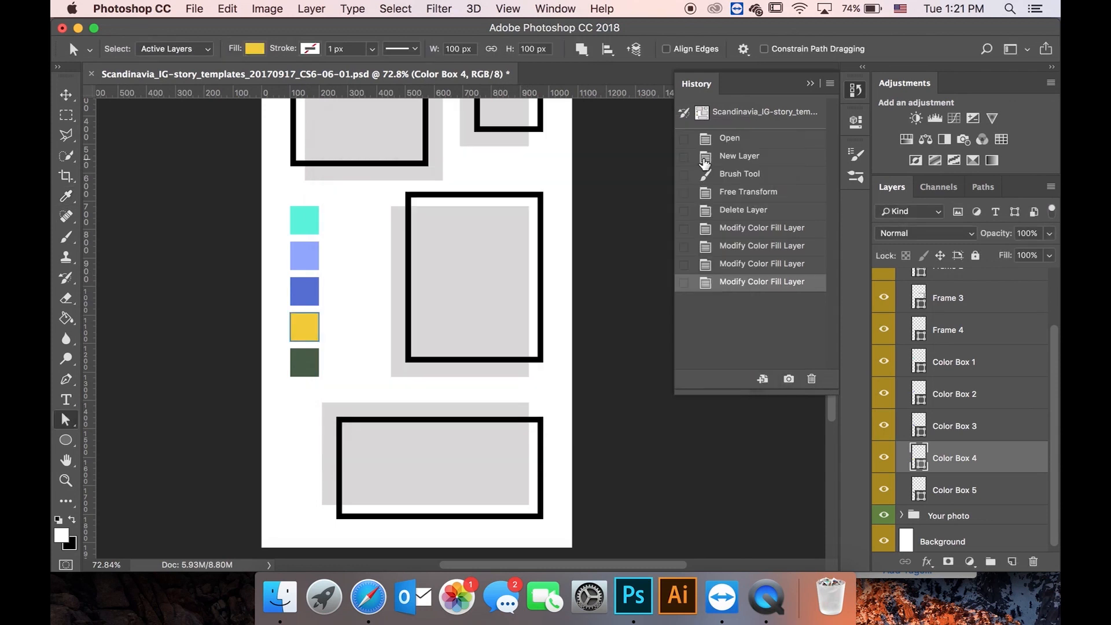
{"action": "double_click", "coordinate": [921, 487]}
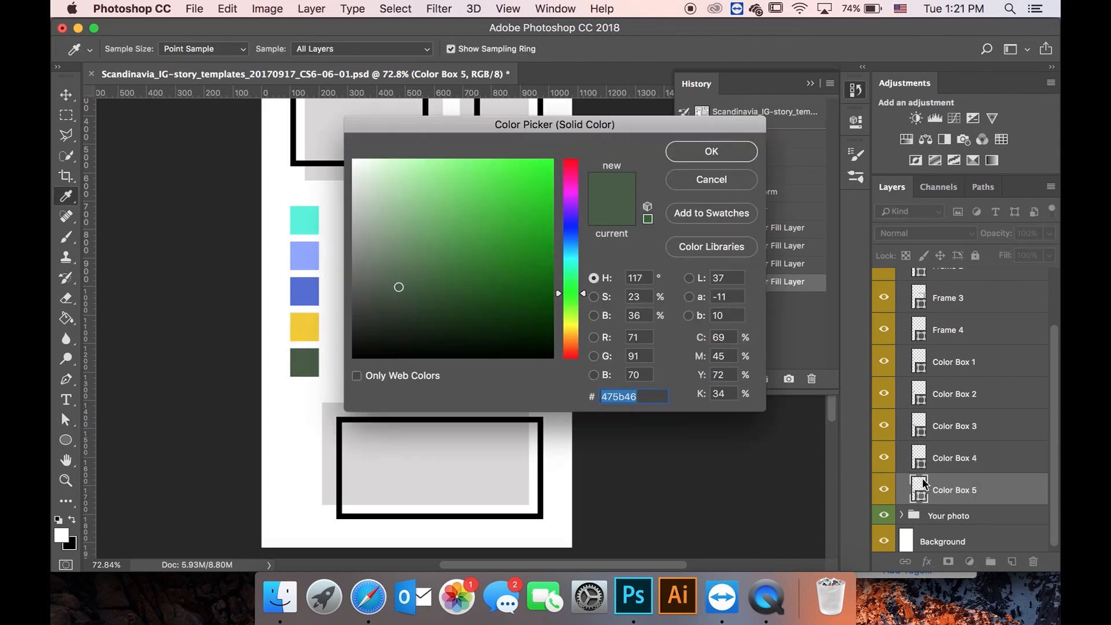
{"action": "left_click", "coordinate": [370, 321]}
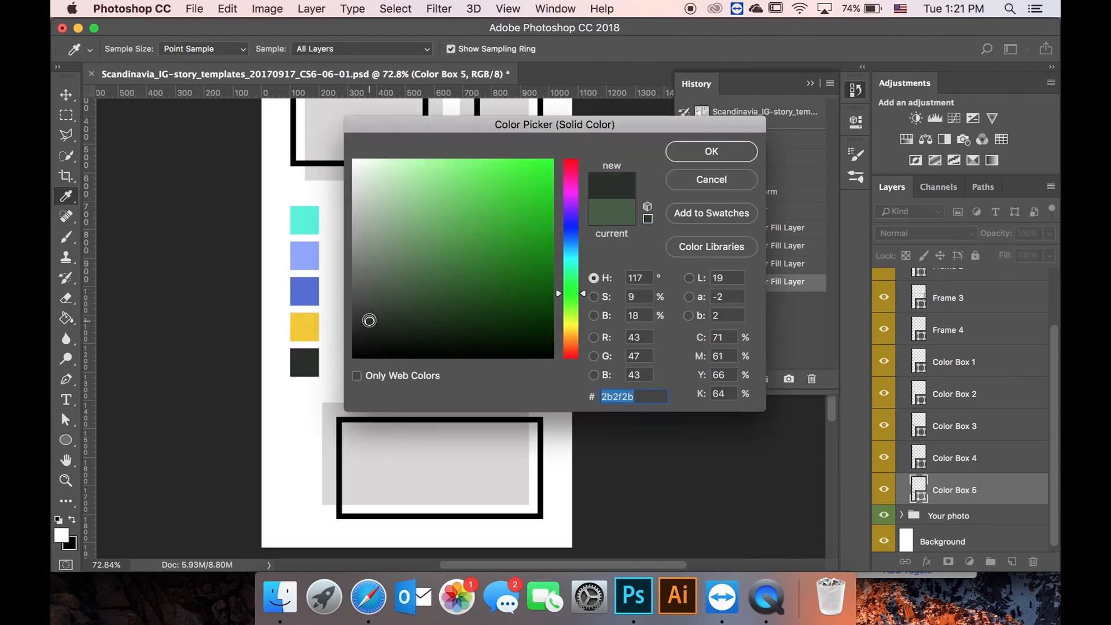
{"action": "left_click", "coordinate": [695, 154]}
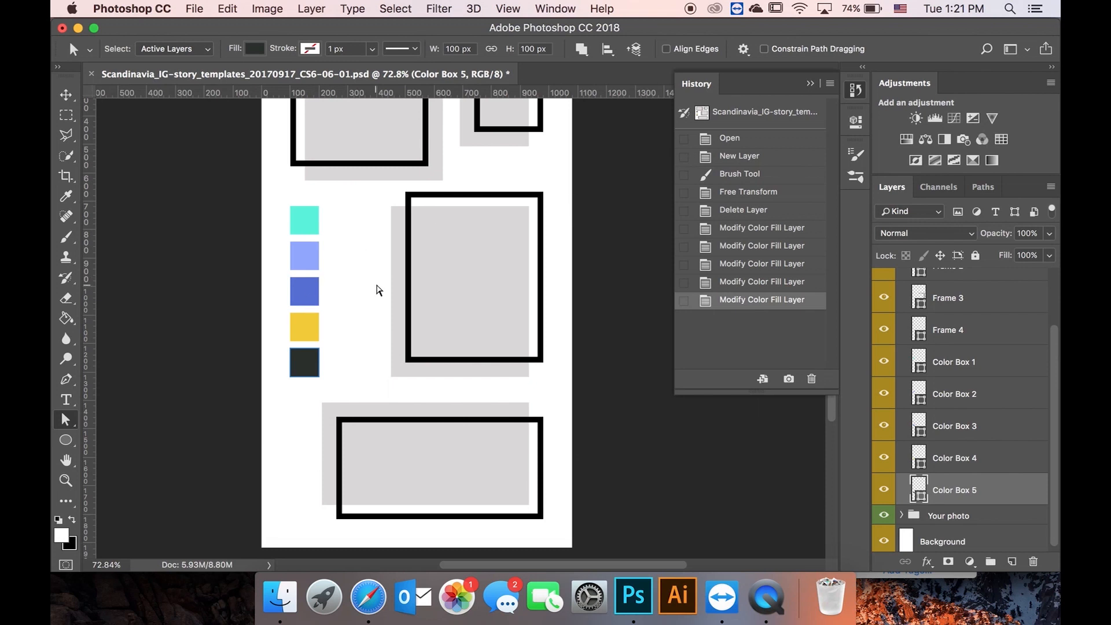
{"action": "left_click", "coordinate": [377, 286]}
- Recolour the Frame 1 shape to turquoise 50f3da by sampling the colour of Color Box 1
{"action": "scroll", "coordinate": [376, 289], "scroll_direction": "up", "scroll_amount": 5}
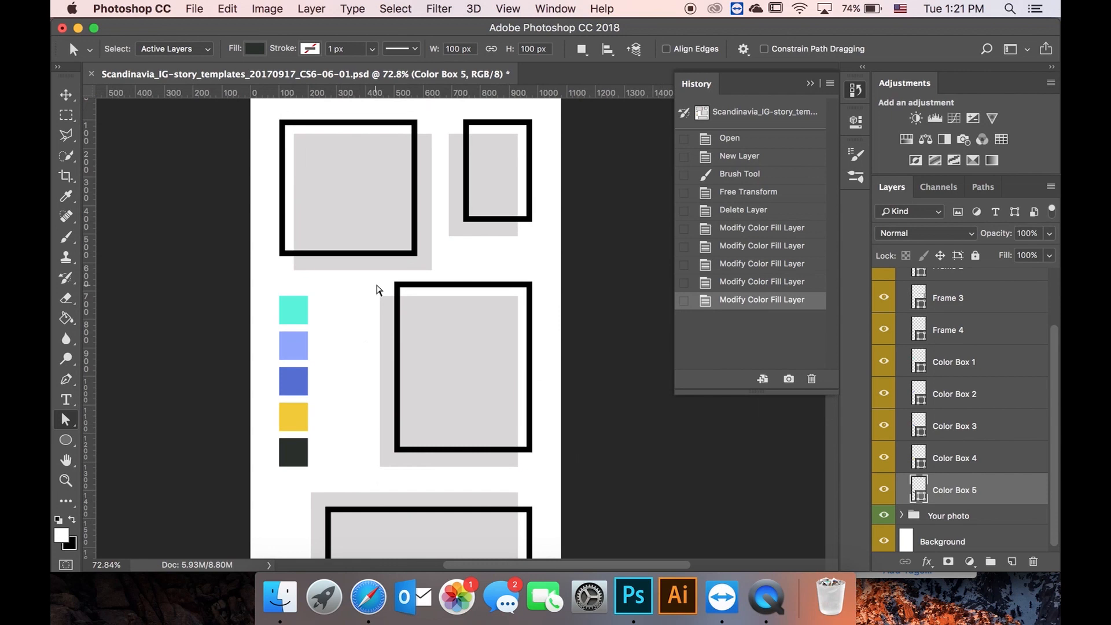
{"action": "scroll", "coordinate": [376, 289], "scroll_direction": "down", "scroll_amount": 5}
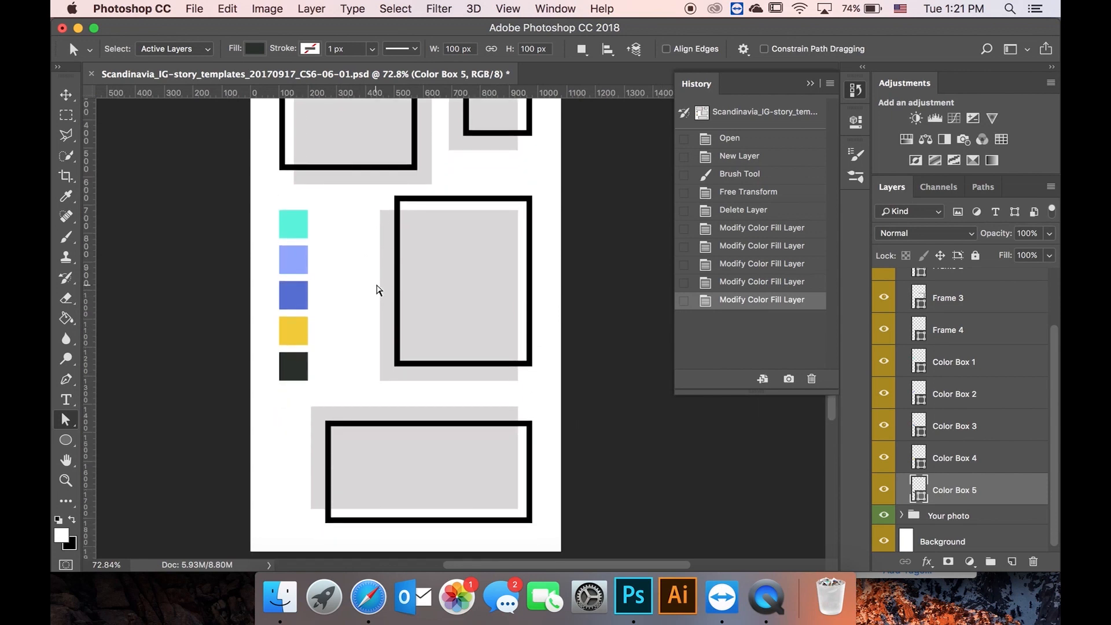
{"action": "scroll", "coordinate": [377, 289], "scroll_direction": "up", "scroll_amount": 5}
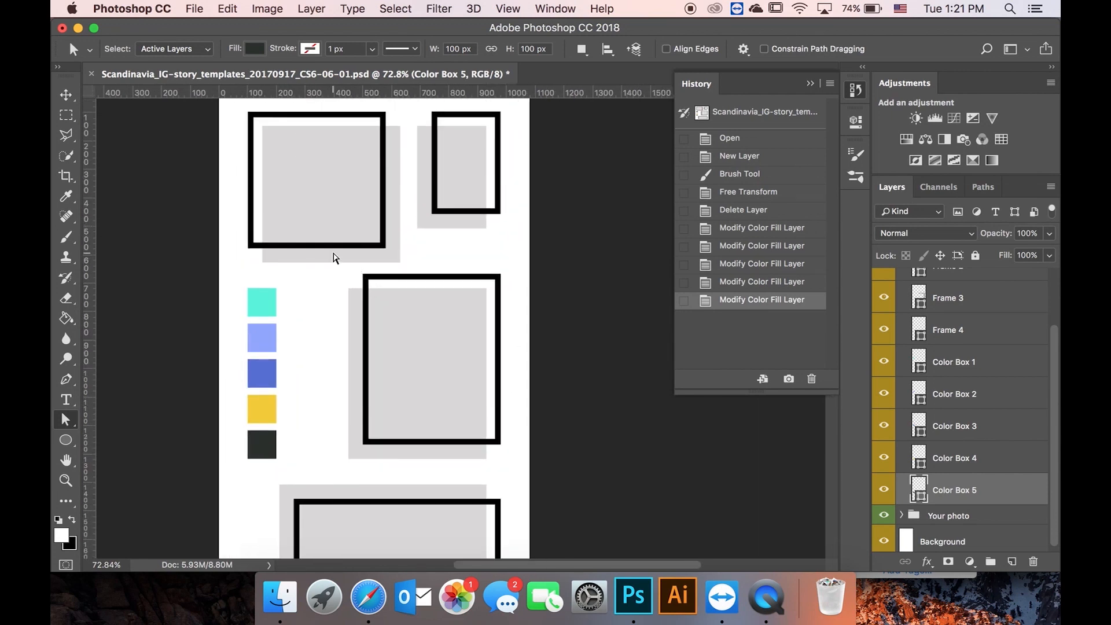
{"action": "scroll", "coordinate": [940, 363], "scroll_direction": "up", "scroll_amount": 3}
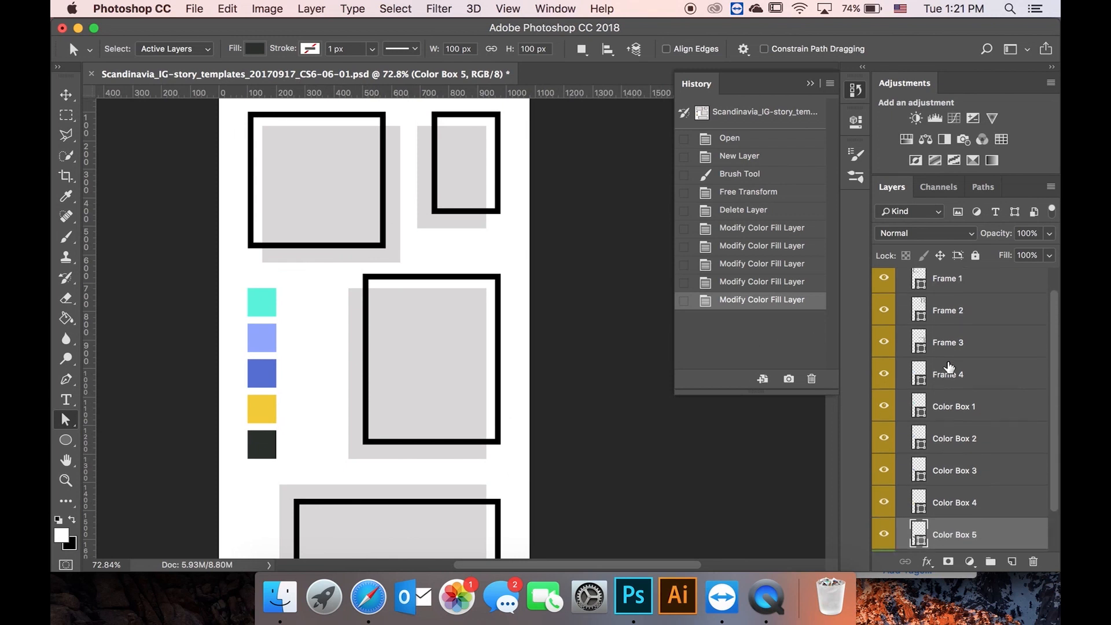
{"action": "double_click", "coordinate": [920, 299]}
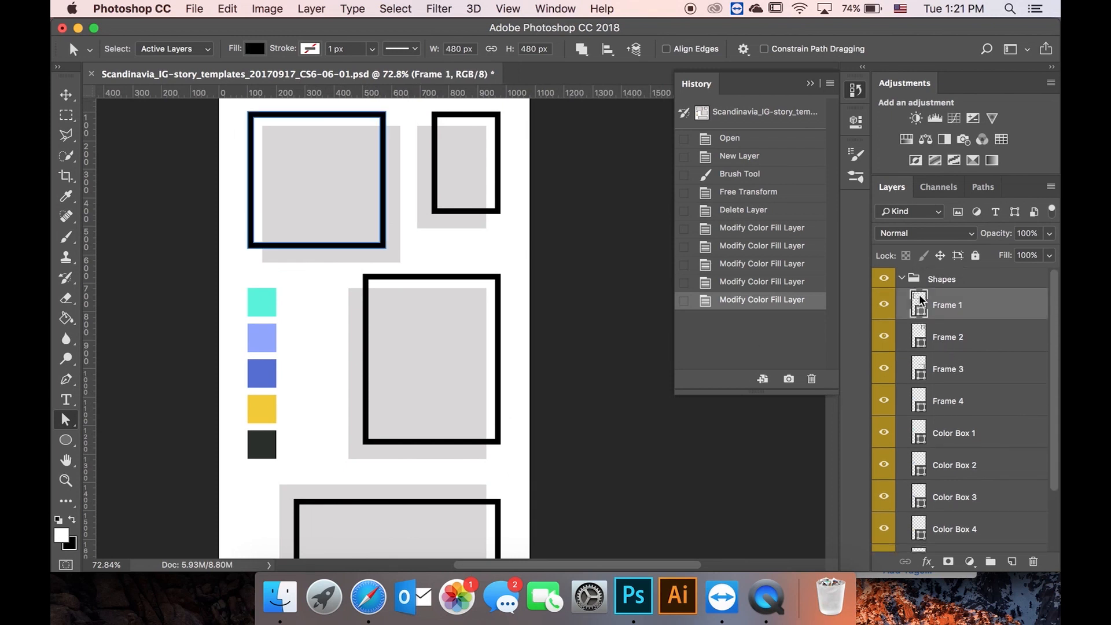
{"action": "left_click", "coordinate": [267, 304]}
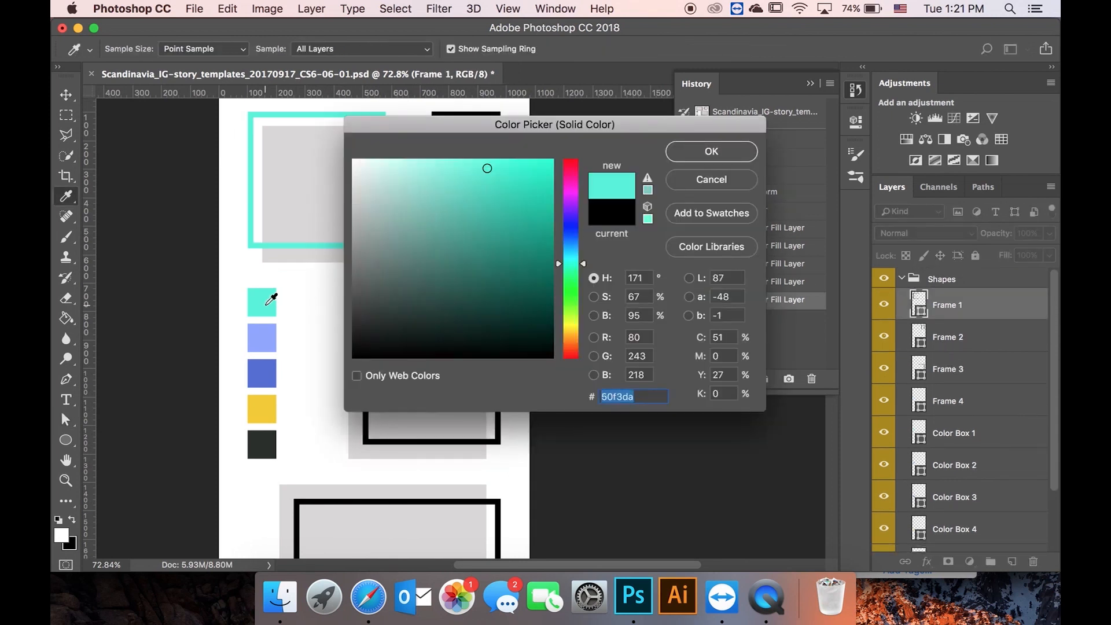
{"action": "left_click", "coordinate": [711, 151]}
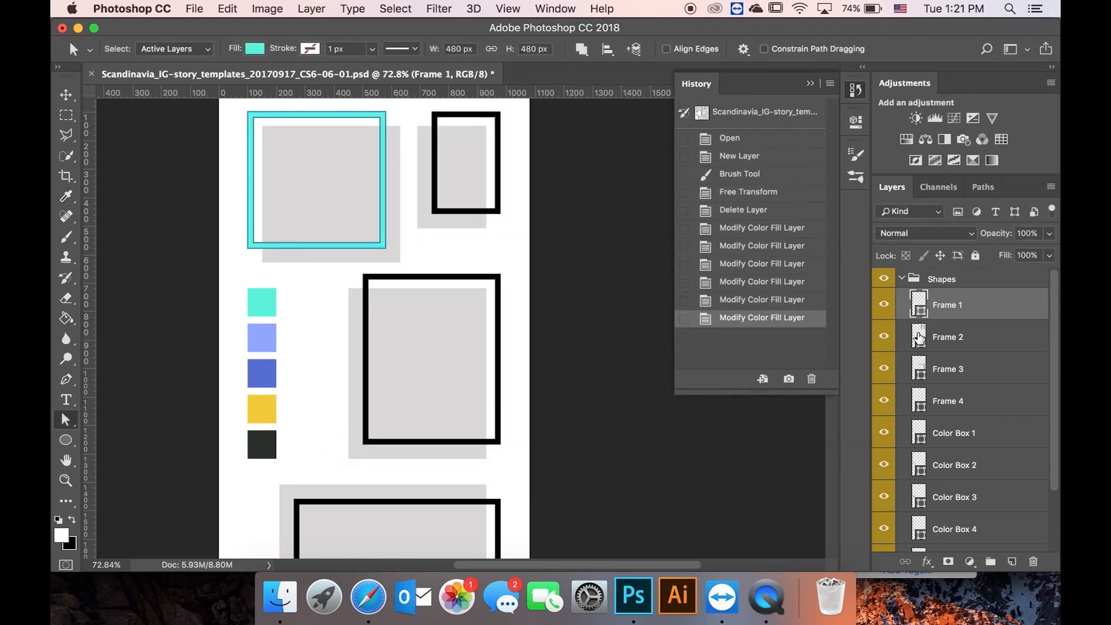
- Recolour the Frame 2 and Frame 3 shapes to turquoise 50f3da by sampling the colour of Color Box 1
{"action": "left_click", "coordinate": [919, 334]}
{"action": "double_click", "coordinate": [920, 334]}
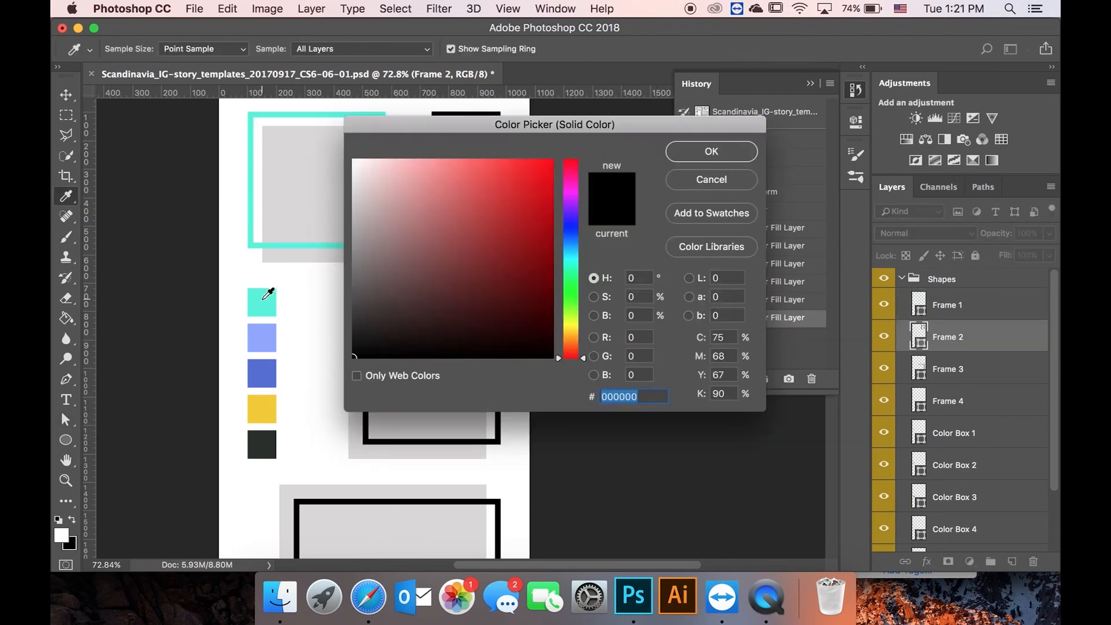
{"action": "left_click", "coordinate": [266, 297]}
{"action": "left_click", "coordinate": [749, 152]}
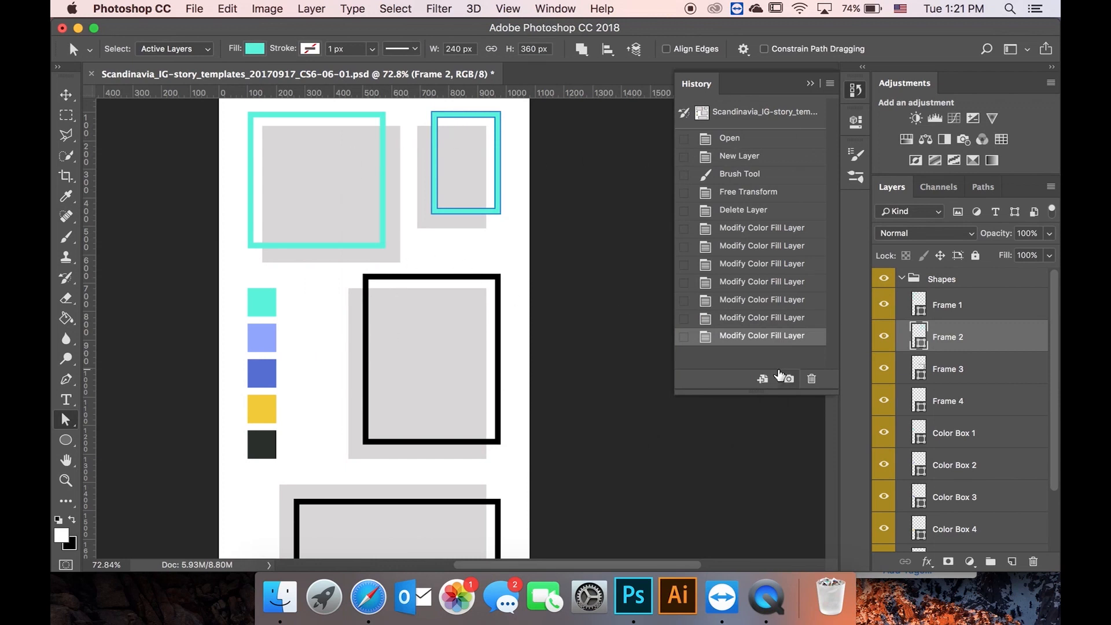
{"action": "double_click", "coordinate": [920, 364]}
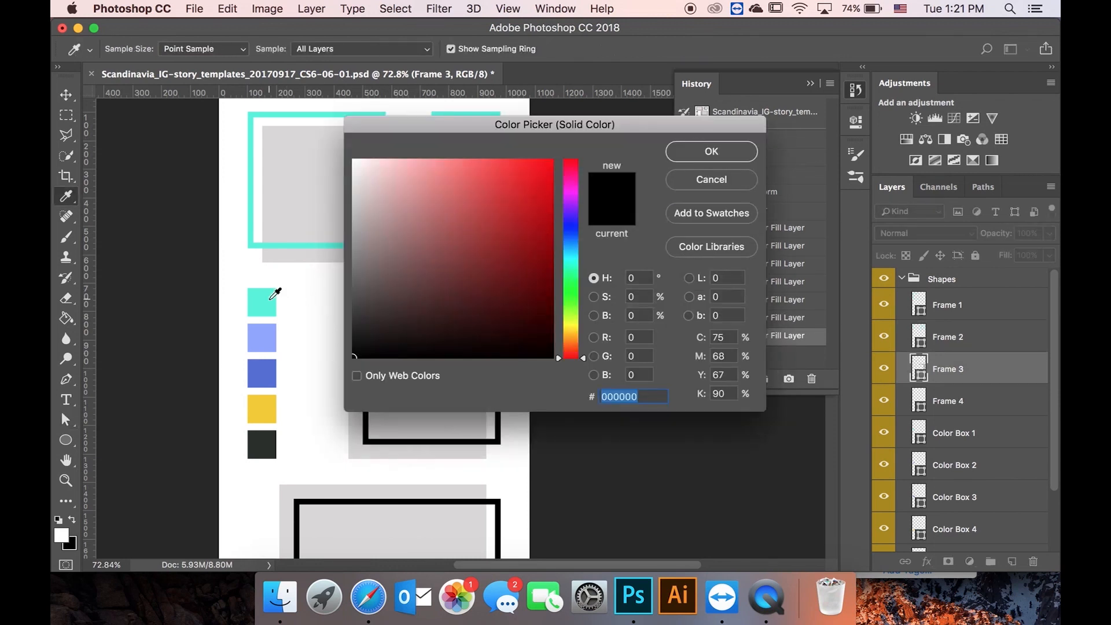
{"action": "left_click", "coordinate": [267, 296]}
{"action": "left_click", "coordinate": [735, 152]}
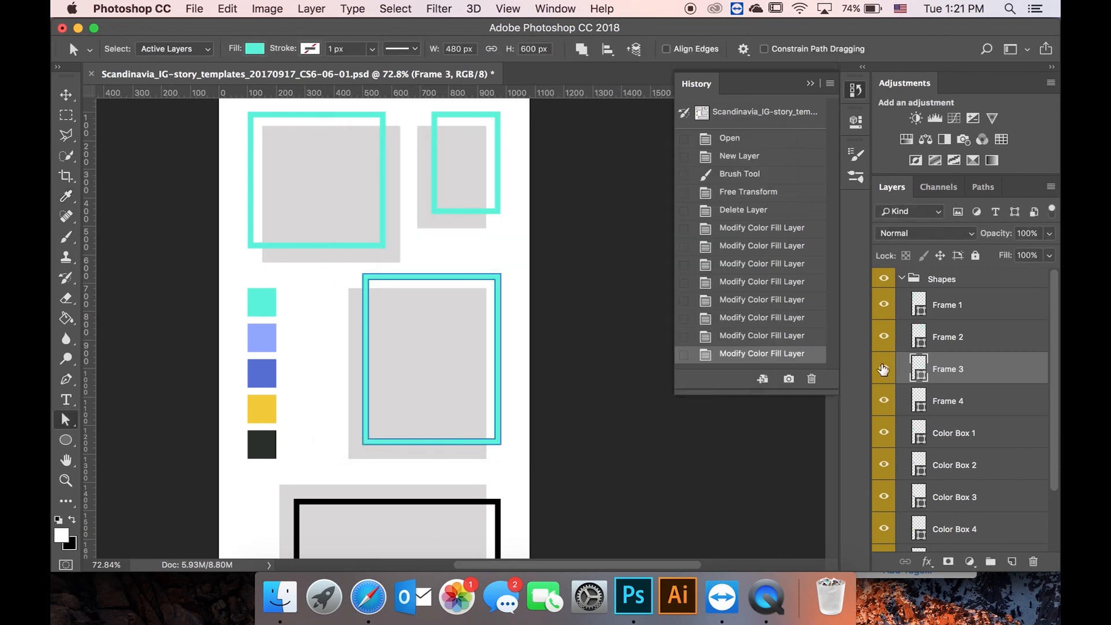
- Recolour the Frame 4 shape to turquoise 50f3da by sampling the colour of Color Box 1
{"action": "double_click", "coordinate": [920, 397]}
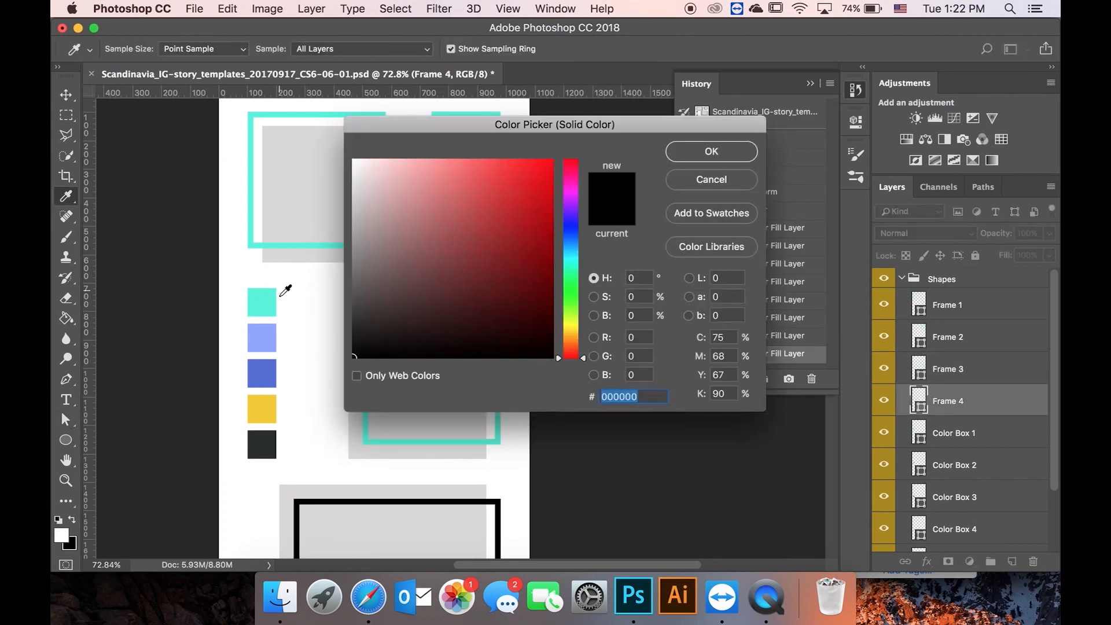
{"action": "left_click", "coordinate": [275, 296]}
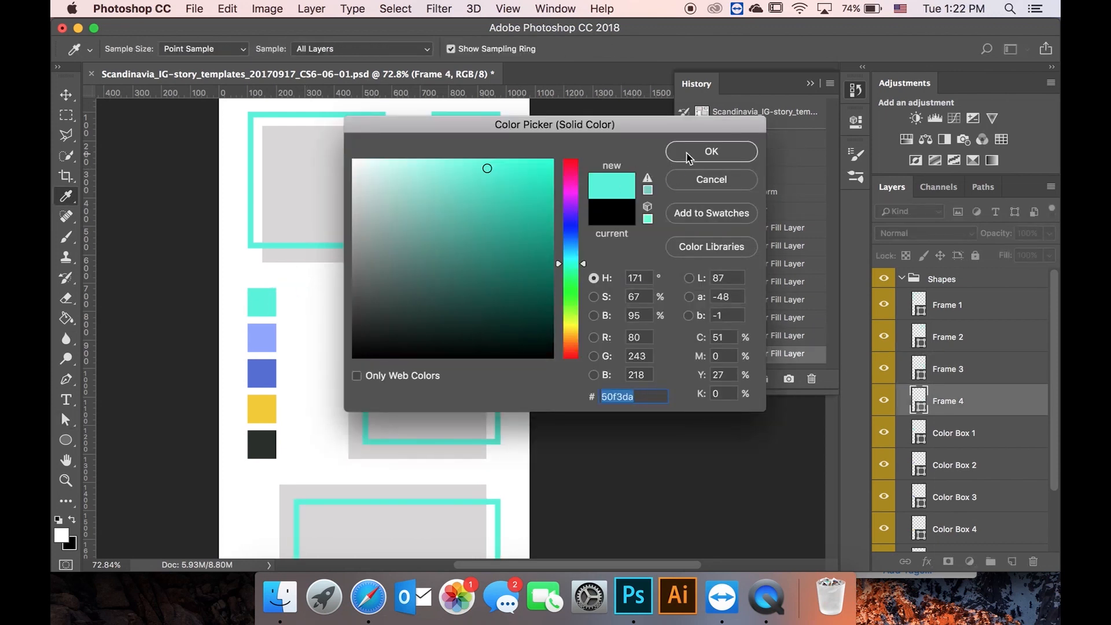
{"action": "left_click", "coordinate": [711, 152]}
{"action": "scroll", "coordinate": [454, 342], "scroll_direction": "down", "scroll_amount": 2}
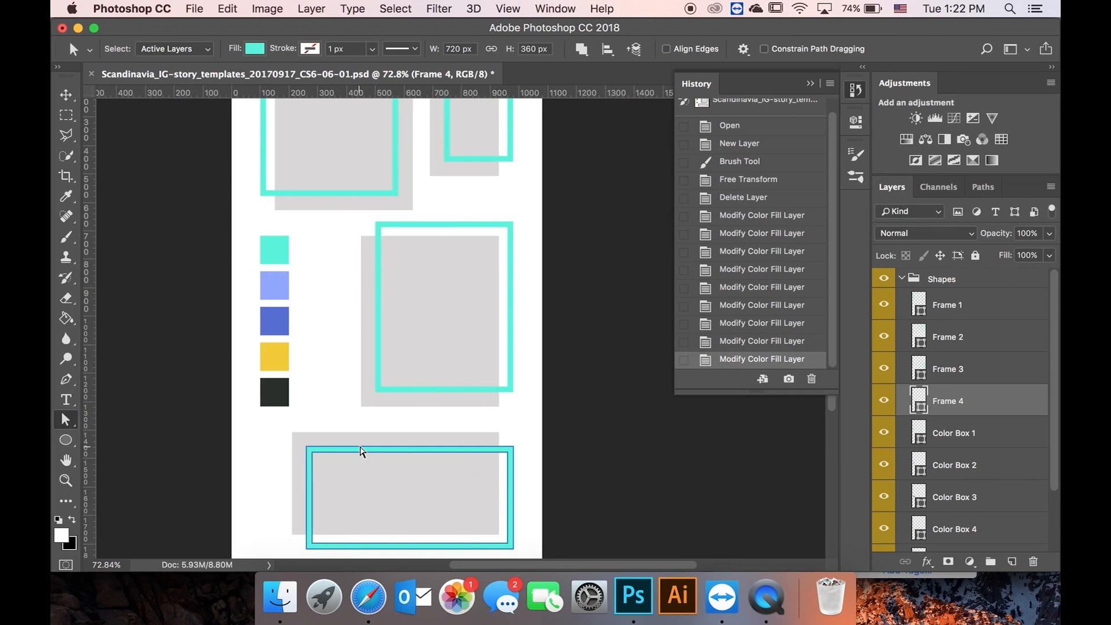
{"action": "scroll", "coordinate": [360, 451], "scroll_direction": "up", "scroll_amount": 3}
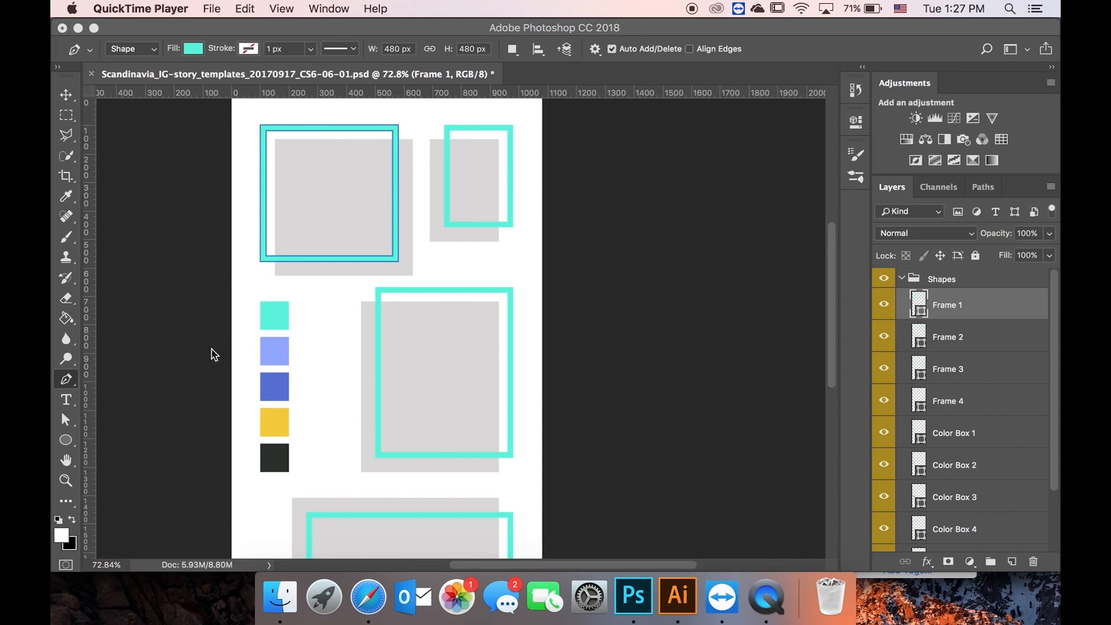
- Draw a turquoise rectangle about 350 by 356 px beside the colour boxes with the Rectangle Tool
{"action": "left_click", "coordinate": [67, 444]}
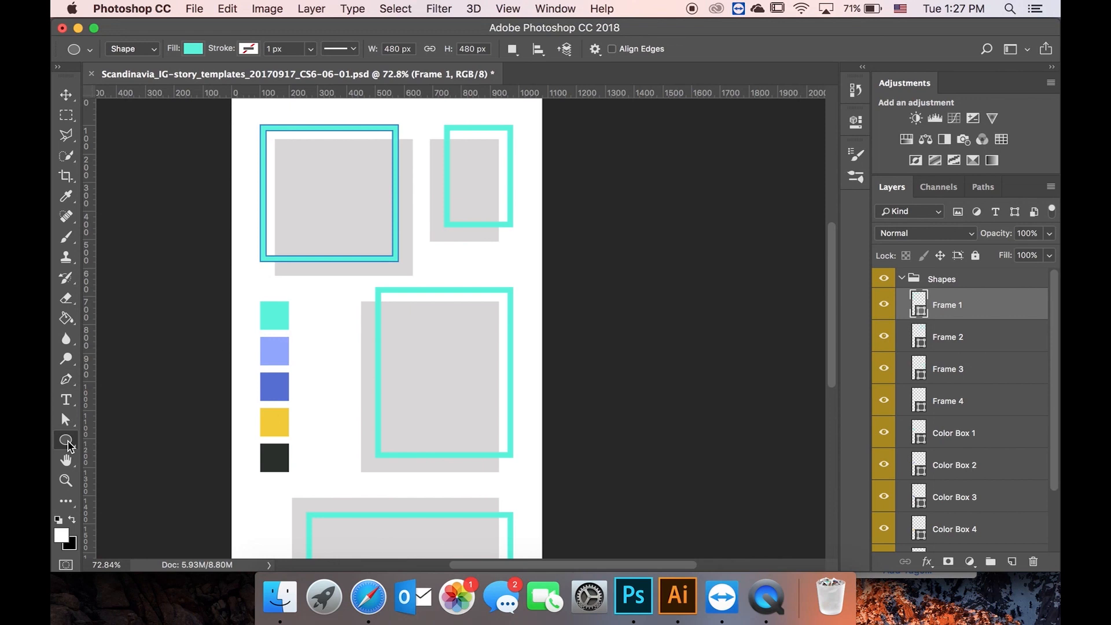
{"action": "left_click", "coordinate": [67, 442]}
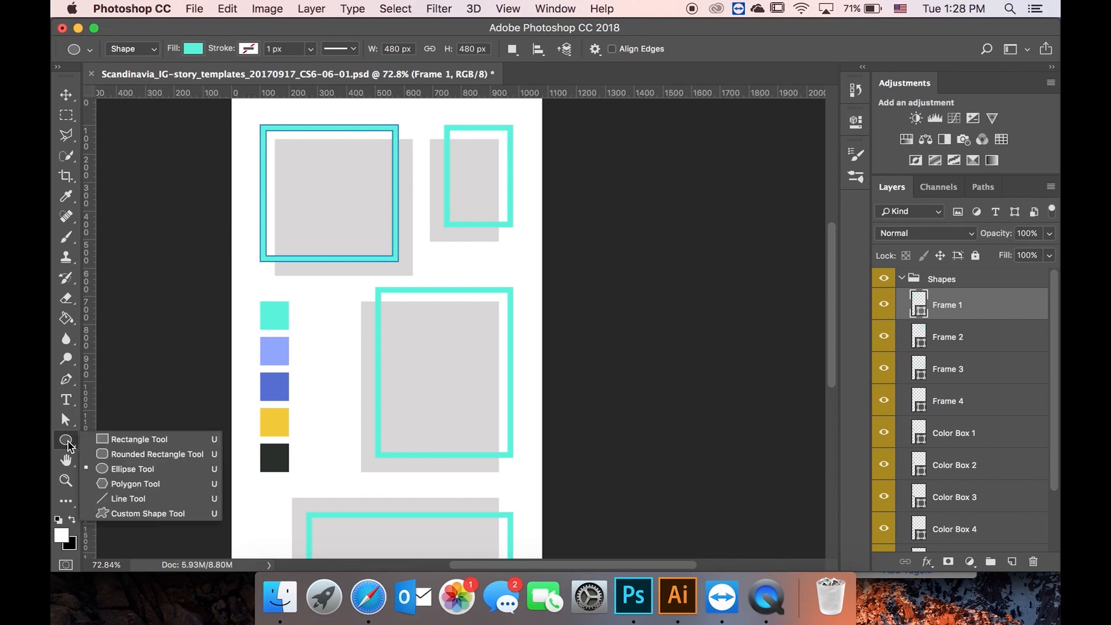
{"action": "left_click", "coordinate": [122, 442]}
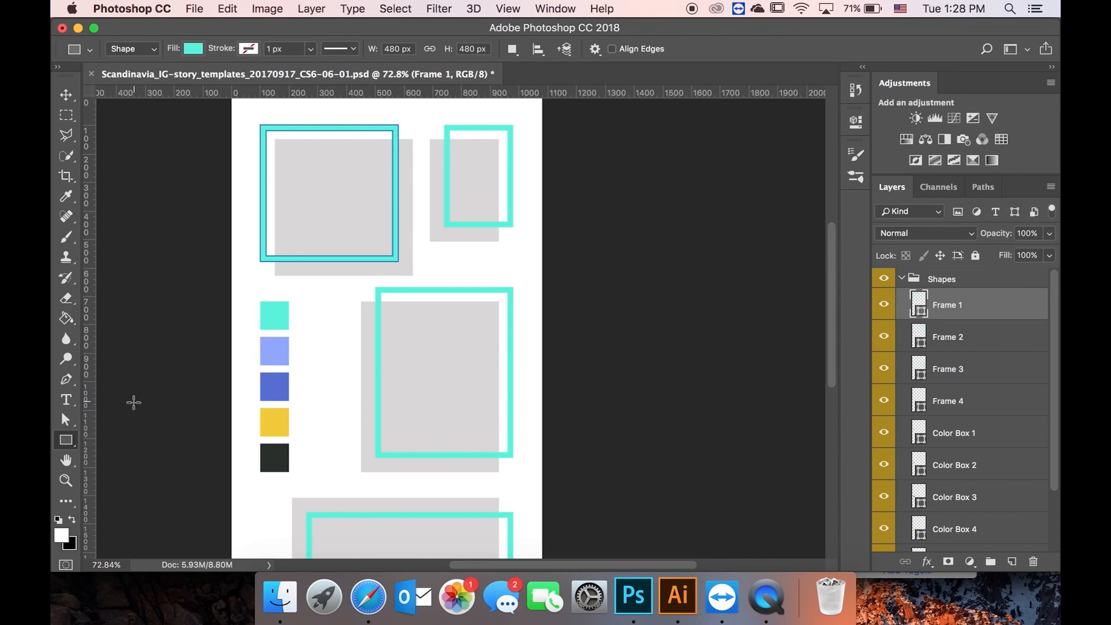
{"action": "left_click_drag", "start_coordinate": [306, 300], "coordinate": [407, 401]}
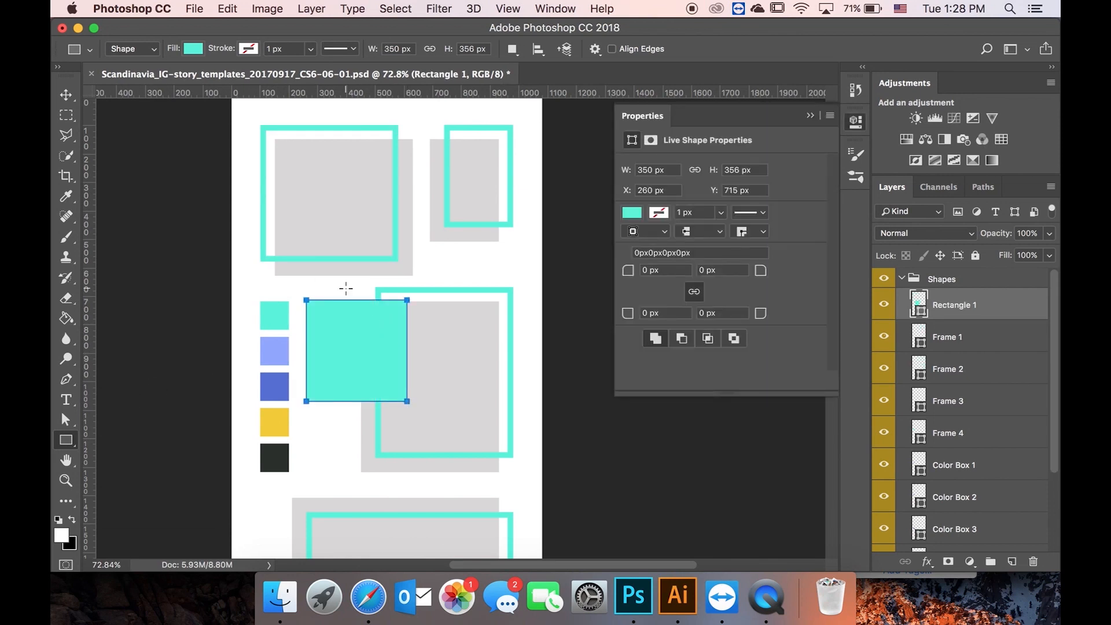
- Turn the new rectangle into a triangle by deleting its upper-right anchor point with the Pen tool, accepting conversion to a regular path
{"action": "left_click", "coordinate": [67, 381]}
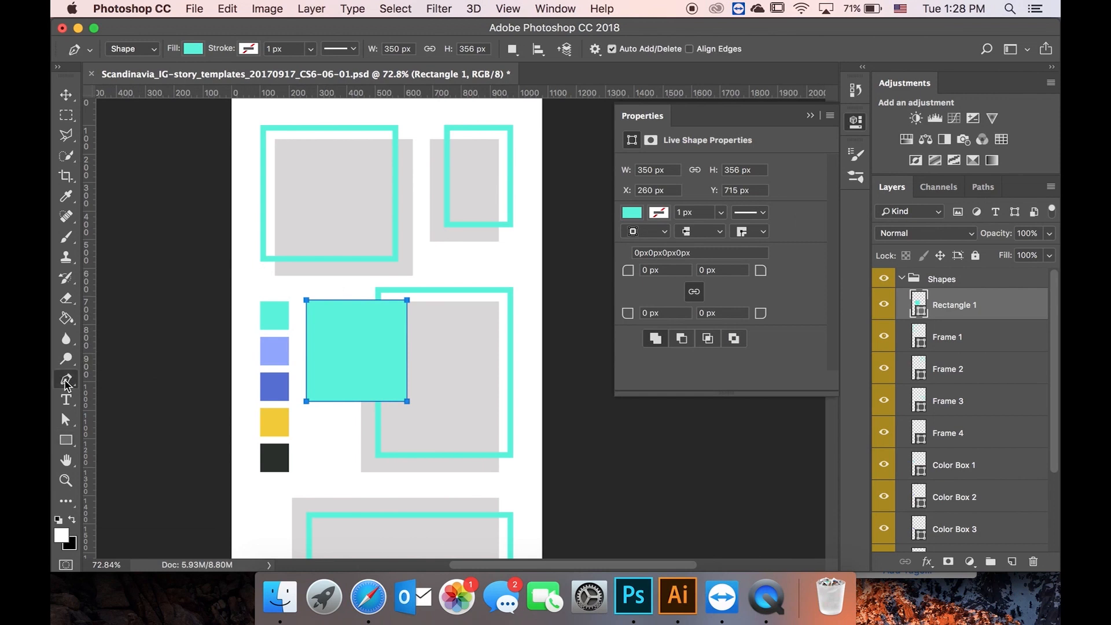
{"action": "left_click", "coordinate": [407, 301]}
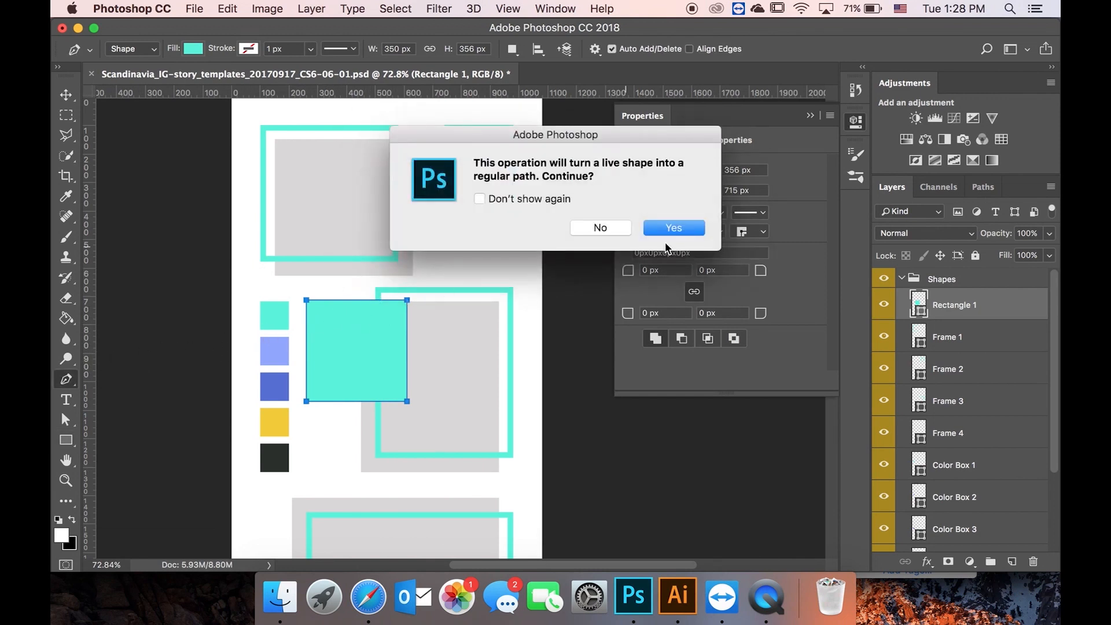
{"action": "left_click", "coordinate": [665, 230]}
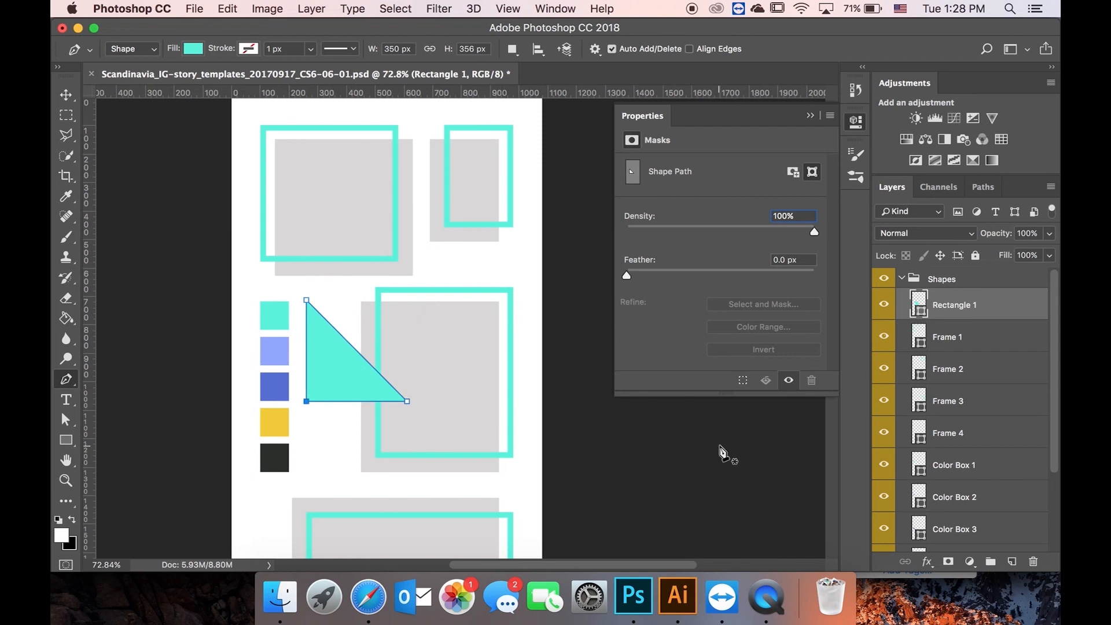
- On a new layer, draw a closed curvy pink f06eaa shape about 610 by 318 px across the upper two frames with the Pen tool
{"action": "left_click", "coordinate": [1012, 562]}
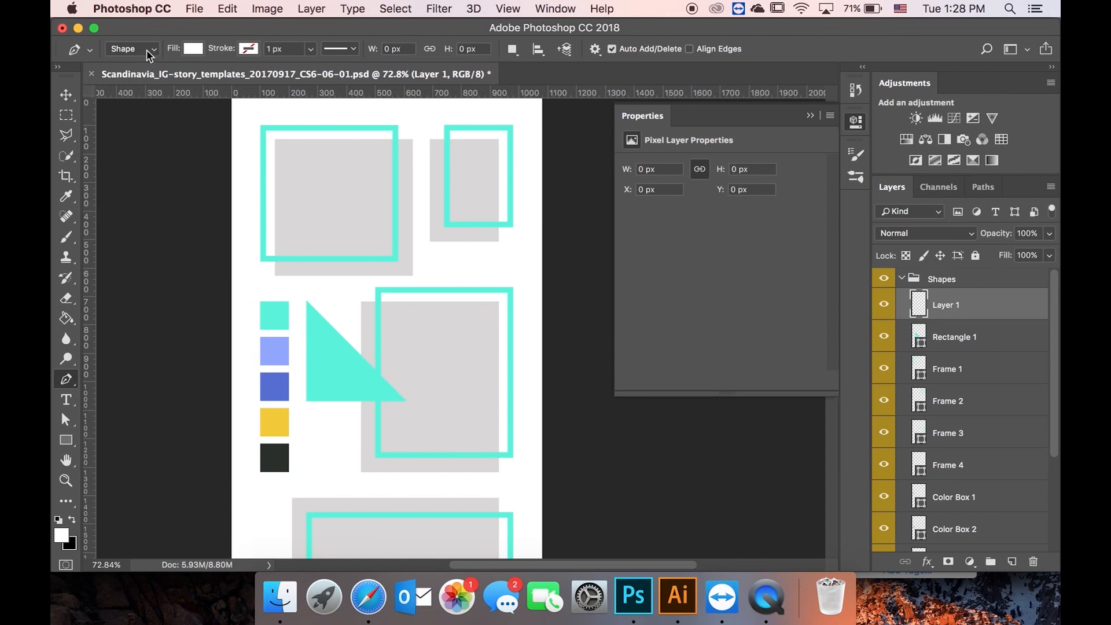
{"action": "left_click", "coordinate": [193, 48]}
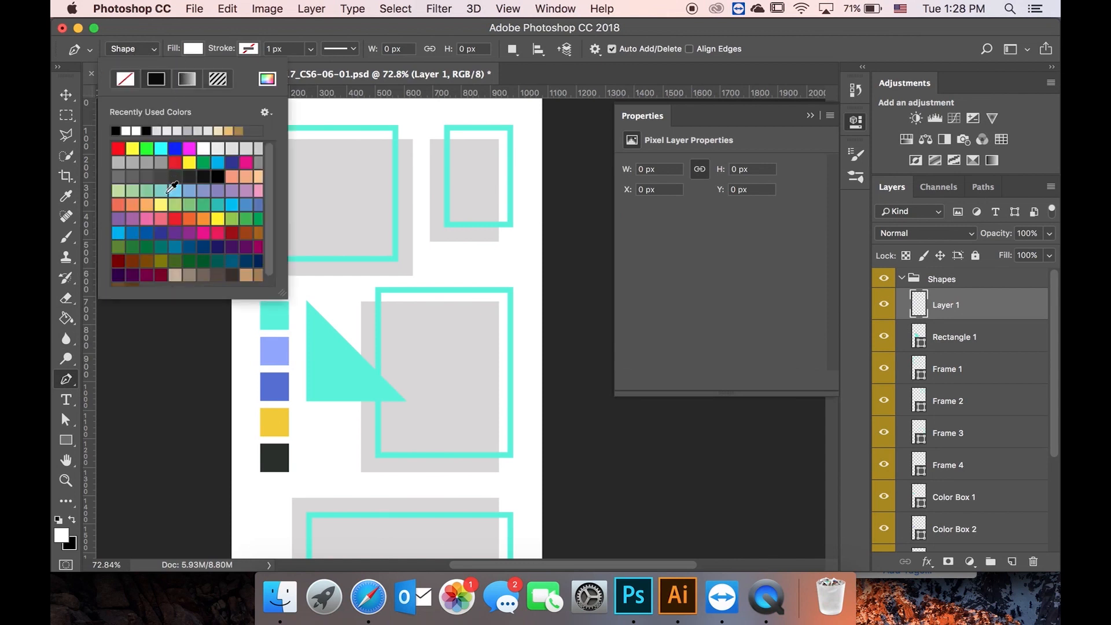
{"action": "left_click", "coordinate": [147, 218]}
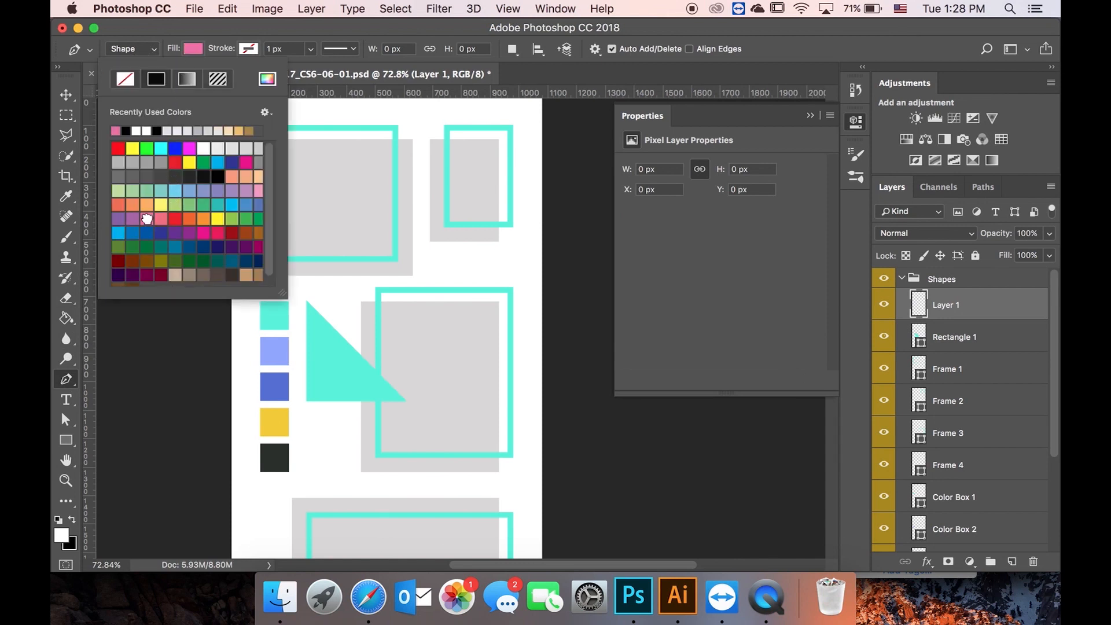
{"action": "left_click", "coordinate": [229, 22]}
{"action": "left_click_drag", "start_coordinate": [304, 184], "coordinate": [321, 168]}
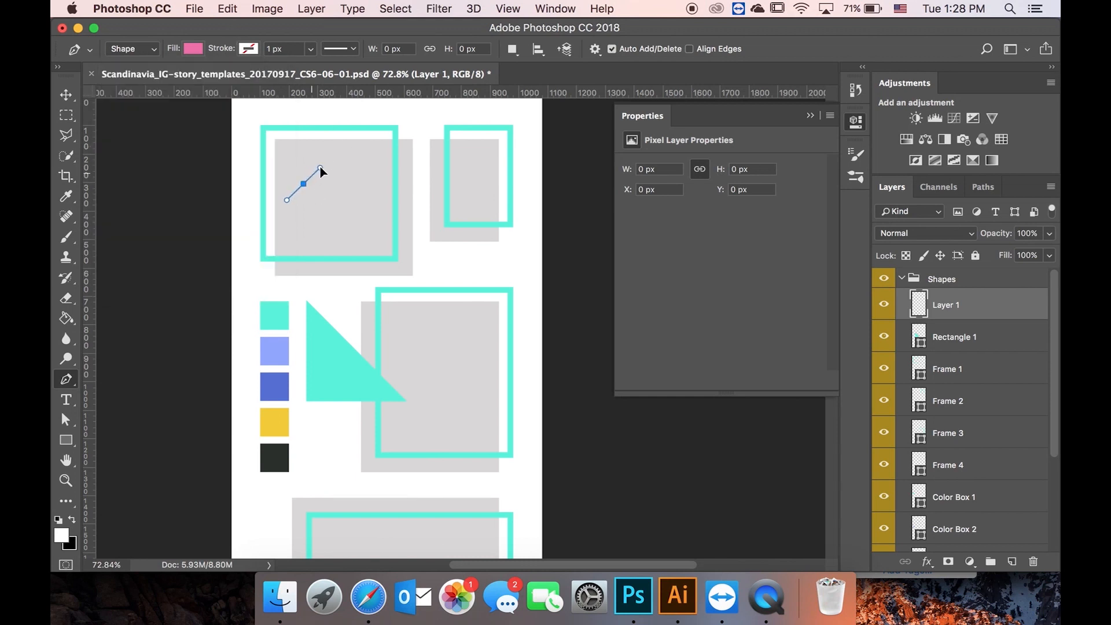
{"action": "left_click", "coordinate": [359, 165]}
{"action": "left_click_drag", "start_coordinate": [402, 198], "coordinate": [428, 196]}
{"action": "left_click", "coordinate": [455, 207]}
{"action": "left_click_drag", "start_coordinate": [433, 253], "coordinate": [287, 201]}
{"action": "left_click", "coordinate": [304, 184]}
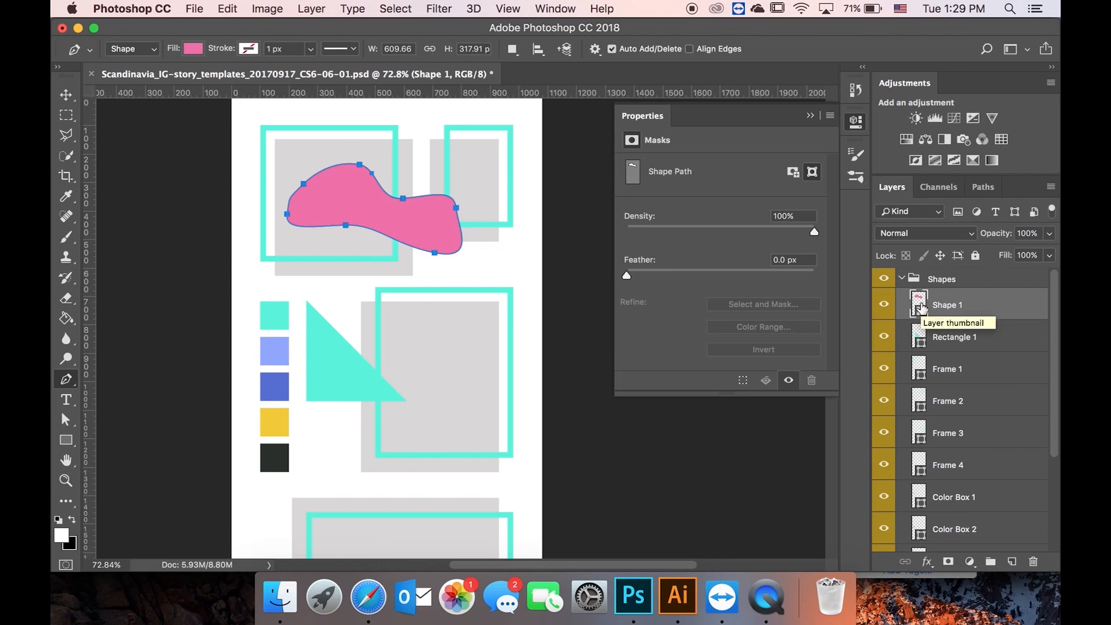
- Recolour the curvy pink shape to muted pink d985ab
{"action": "double_click", "coordinate": [920, 308]}
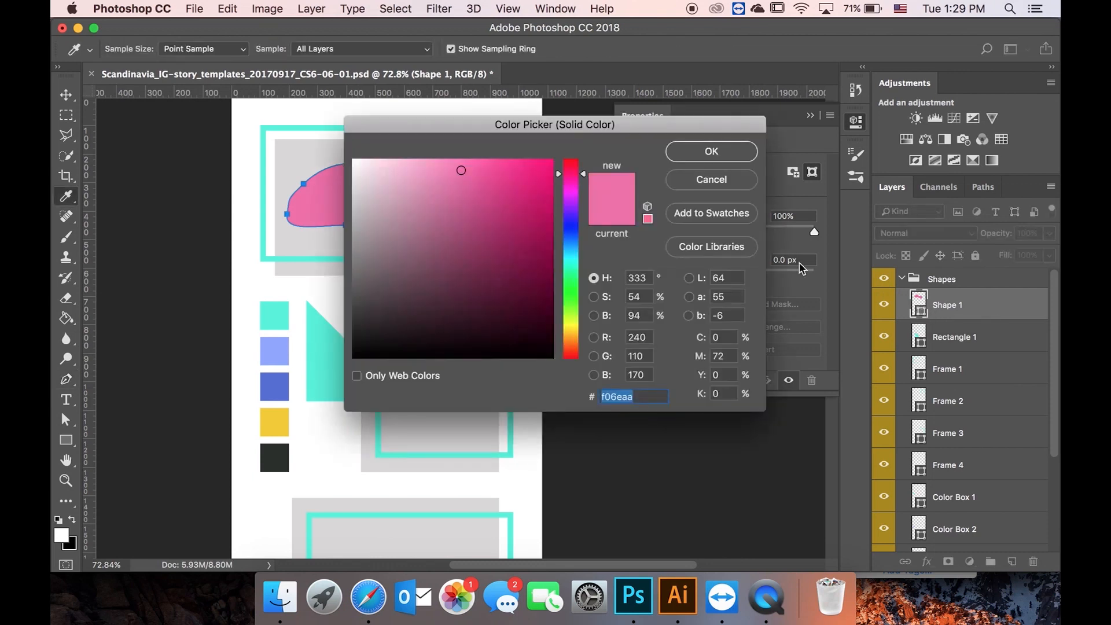
{"action": "left_click", "coordinate": [430, 188]}
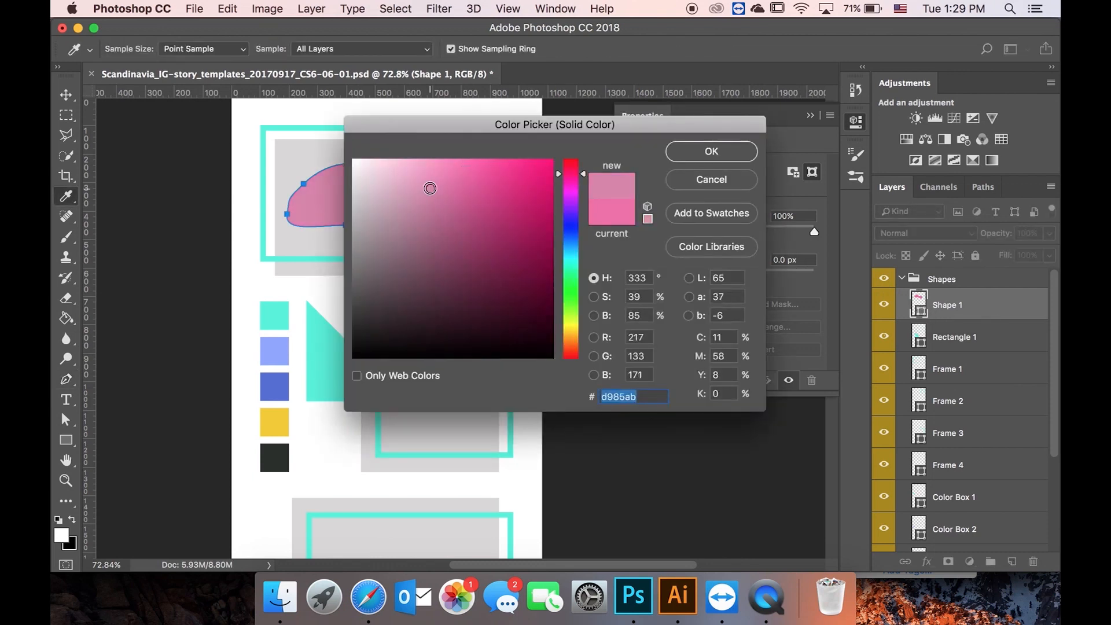
{"action": "left_click", "coordinate": [684, 156]}
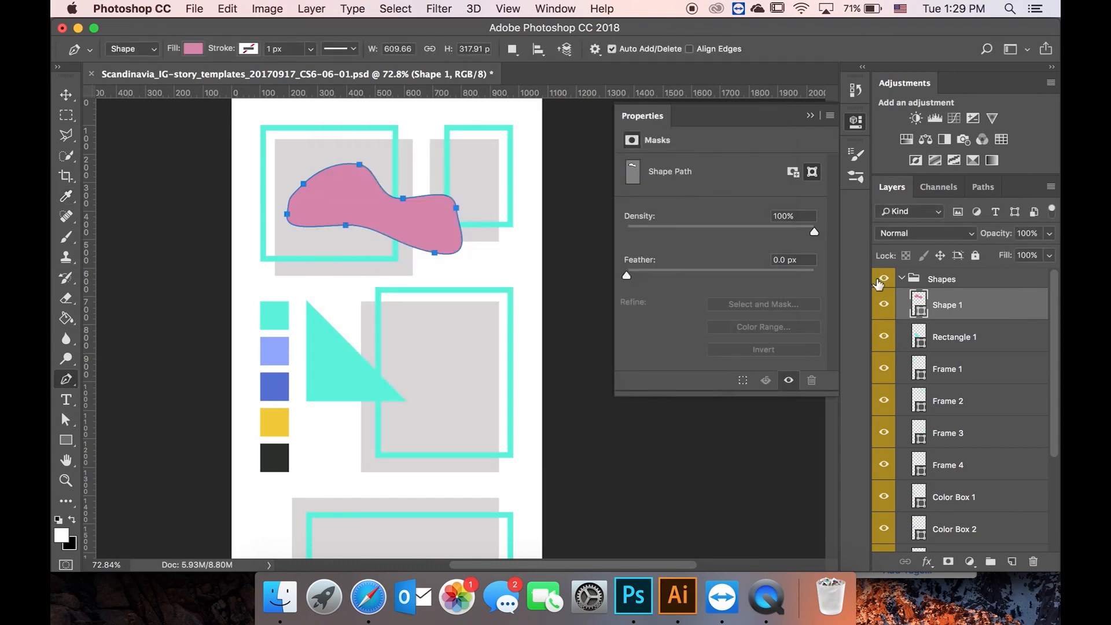
- Recolour the triangle shape to muted teal 50887f
{"action": "double_click", "coordinate": [920, 338]}
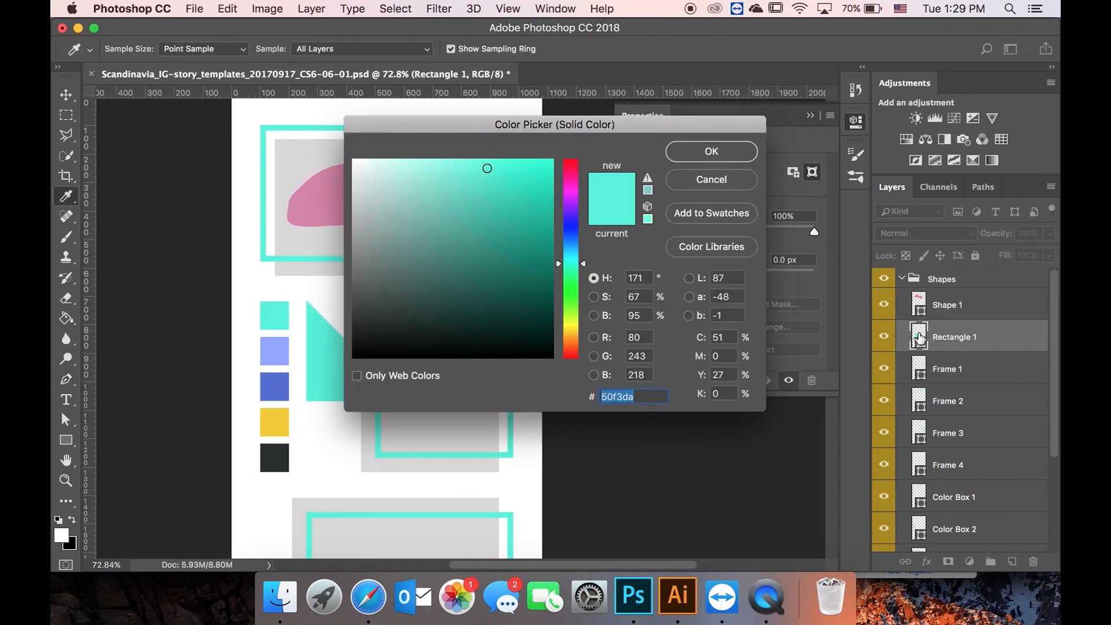
{"action": "left_click", "coordinate": [435, 251]}
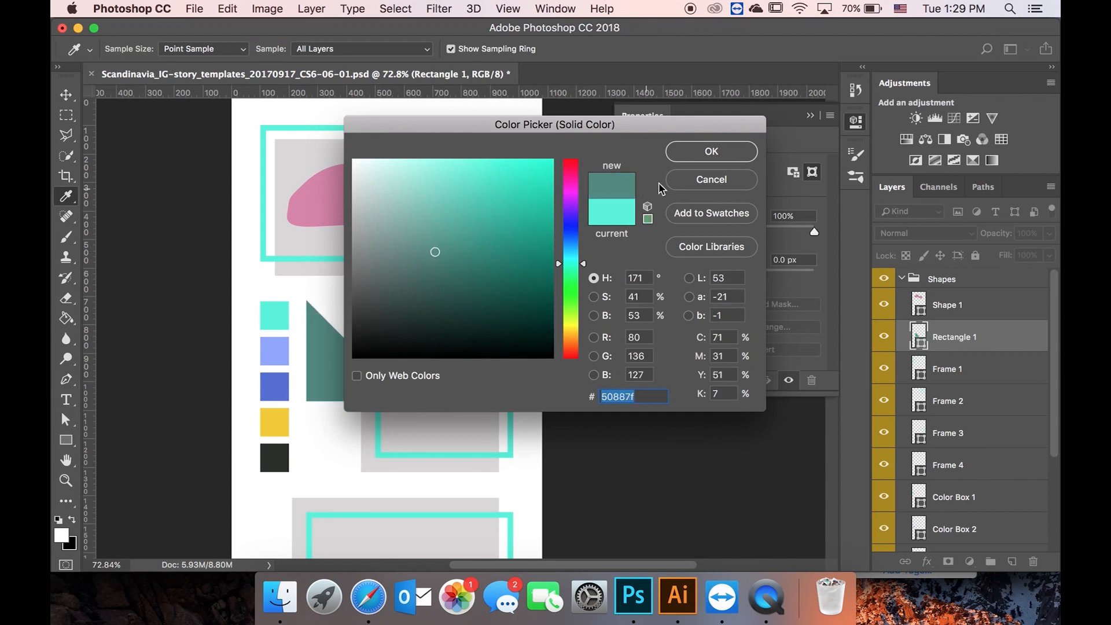
{"action": "left_click", "coordinate": [710, 152]}
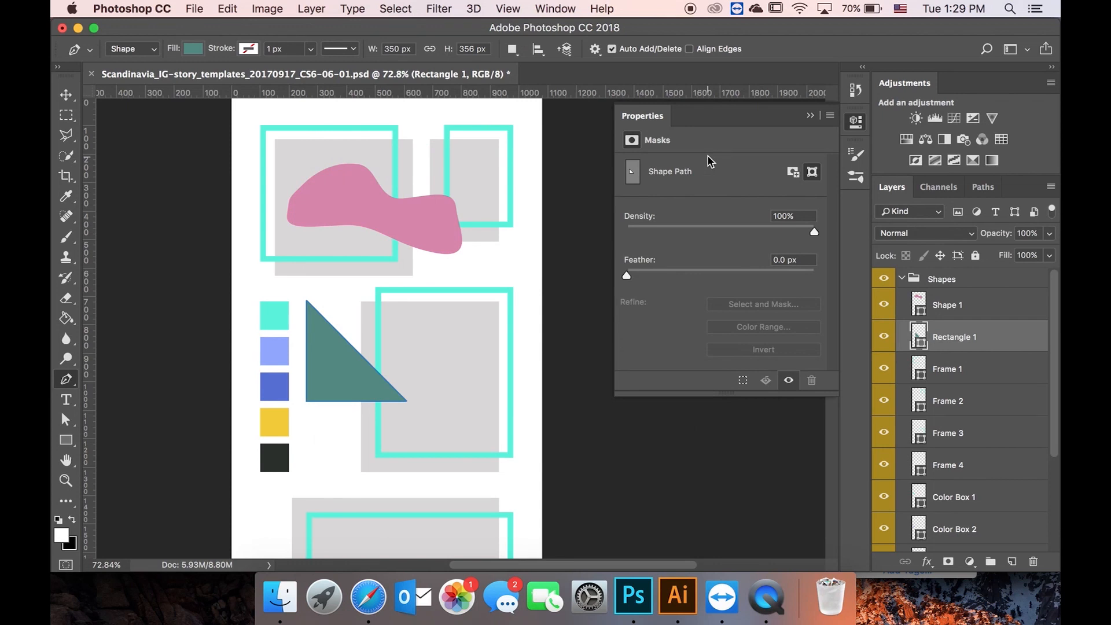
- Switch to Illustrator, enlarge the black scribble path on the artboard, and copy it
{"action": "left_click", "coordinate": [674, 596]}
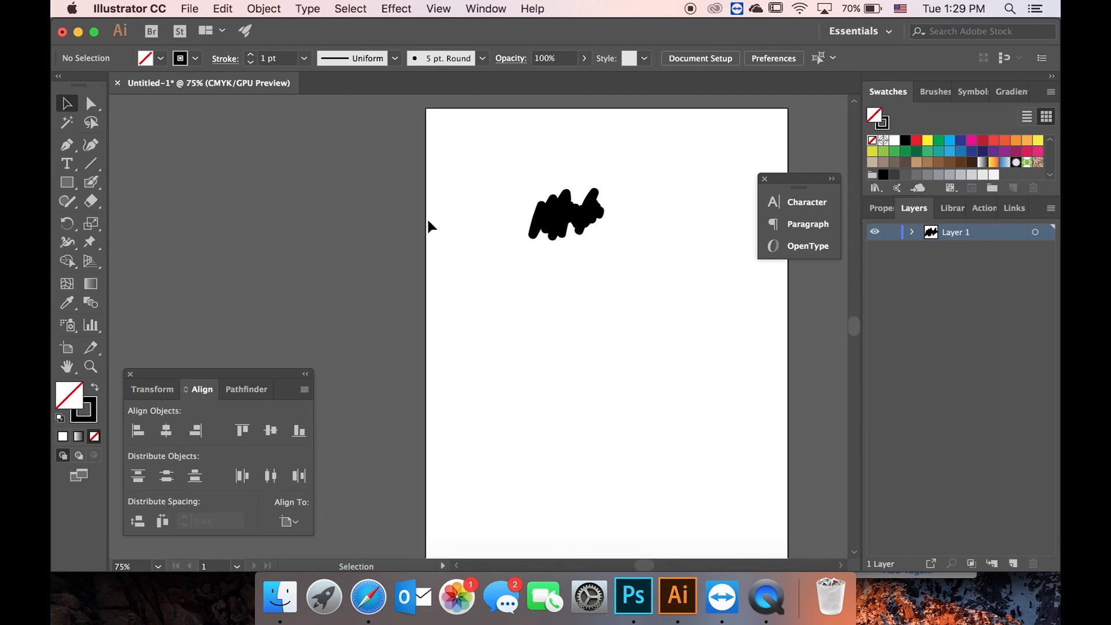
{"action": "left_click", "coordinate": [555, 223]}
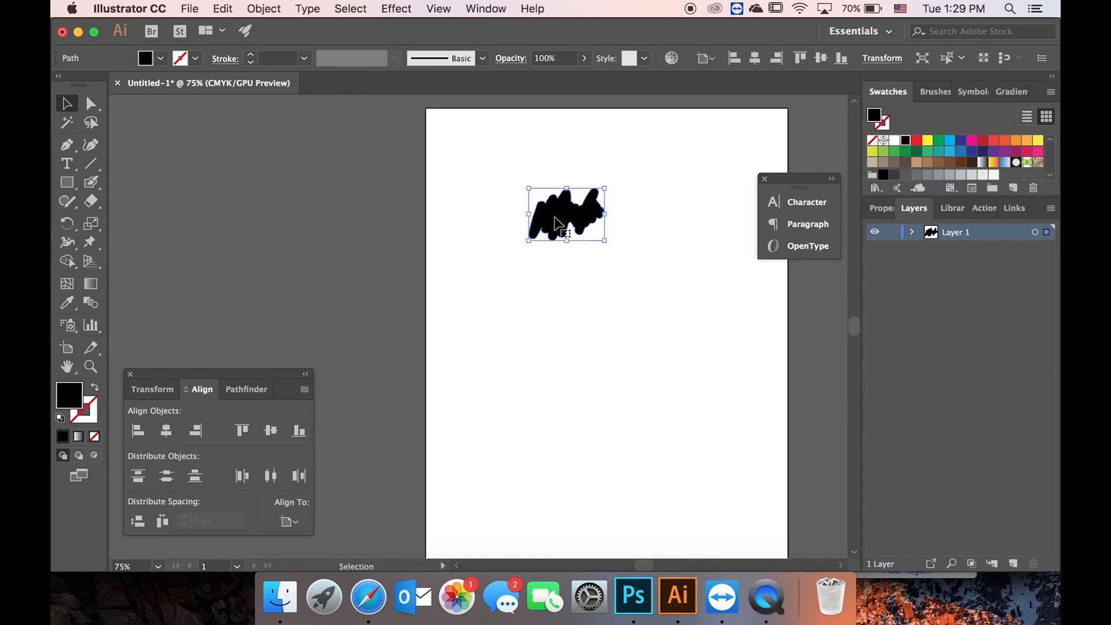
{"action": "left_click_drag", "start_coordinate": [528, 188], "coordinate": [449, 133]}
{"action": "left_click_drag", "start_coordinate": [605, 239], "coordinate": [666, 285]}
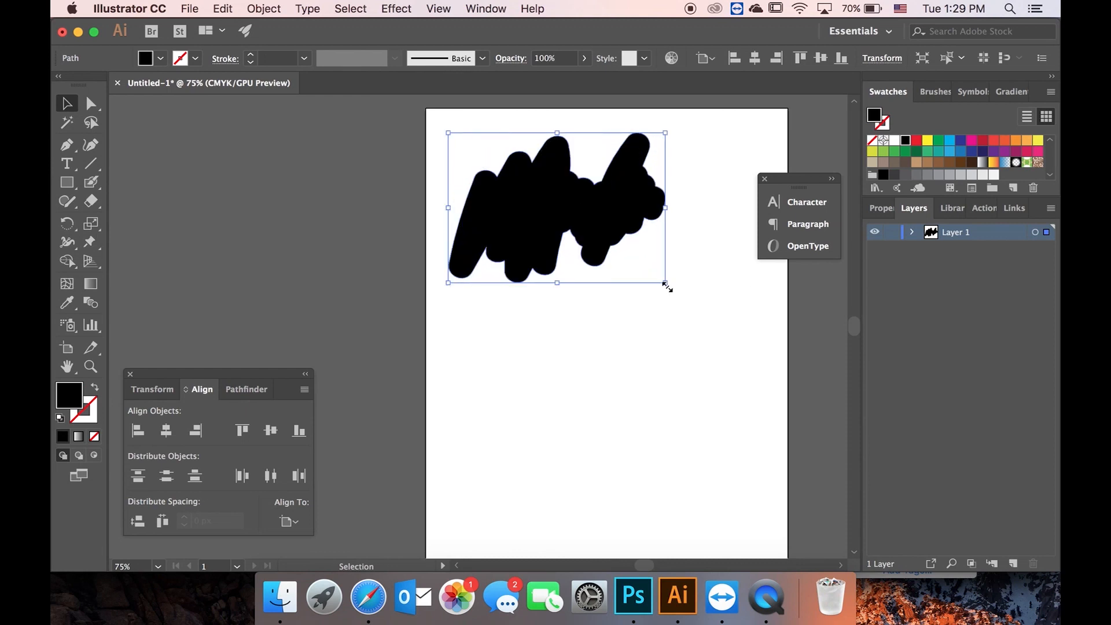
{"action": "key", "text": "super"}
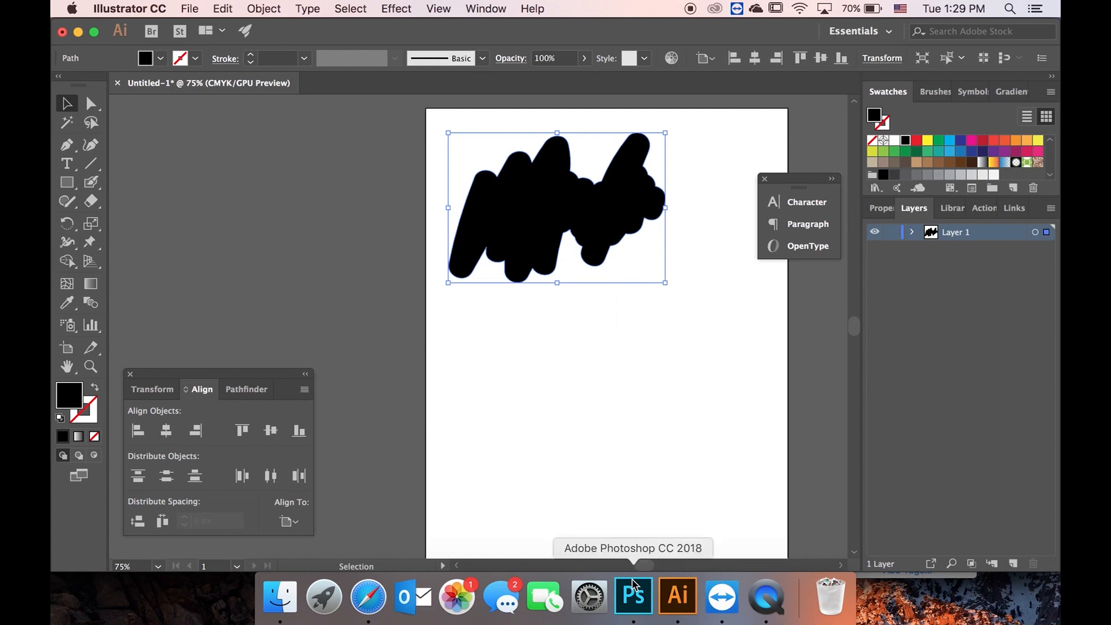
- Return to Photoshop and paste the copied scribble into the template as a Shape Layer
{"action": "left_click", "coordinate": [634, 601]}
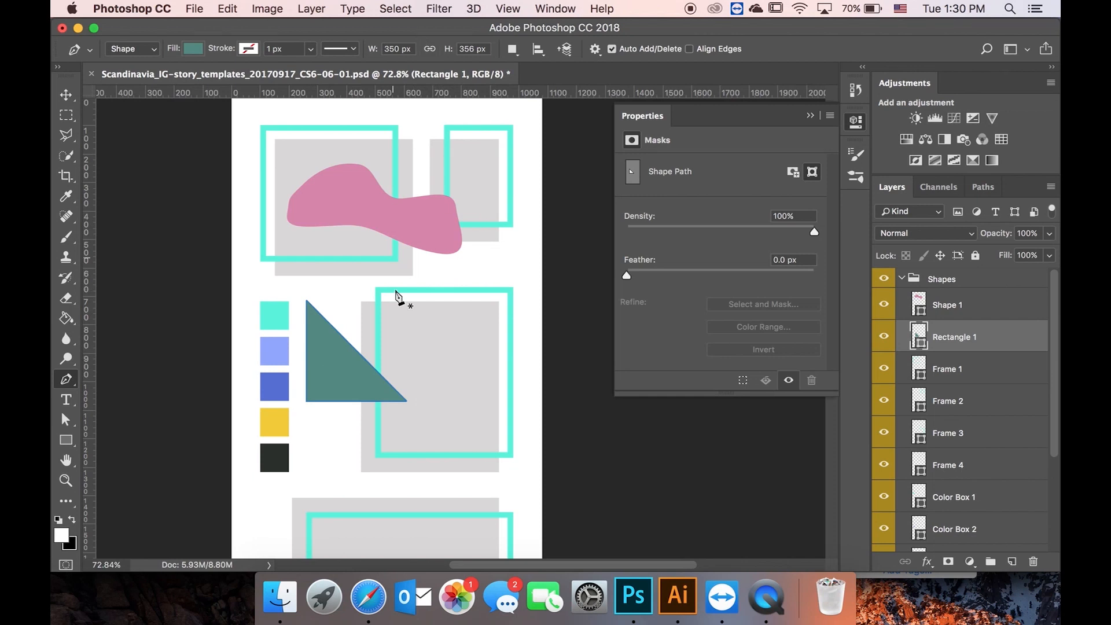
{"action": "key", "text": "super+v"}
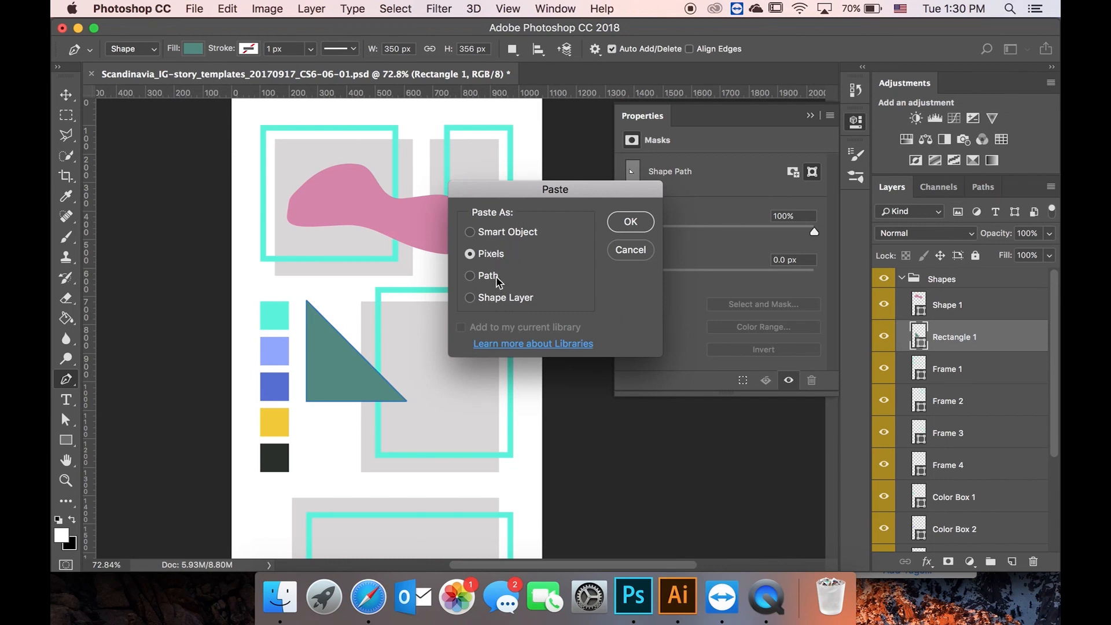
{"action": "left_click", "coordinate": [470, 297]}
{"action": "left_click", "coordinate": [628, 226]}
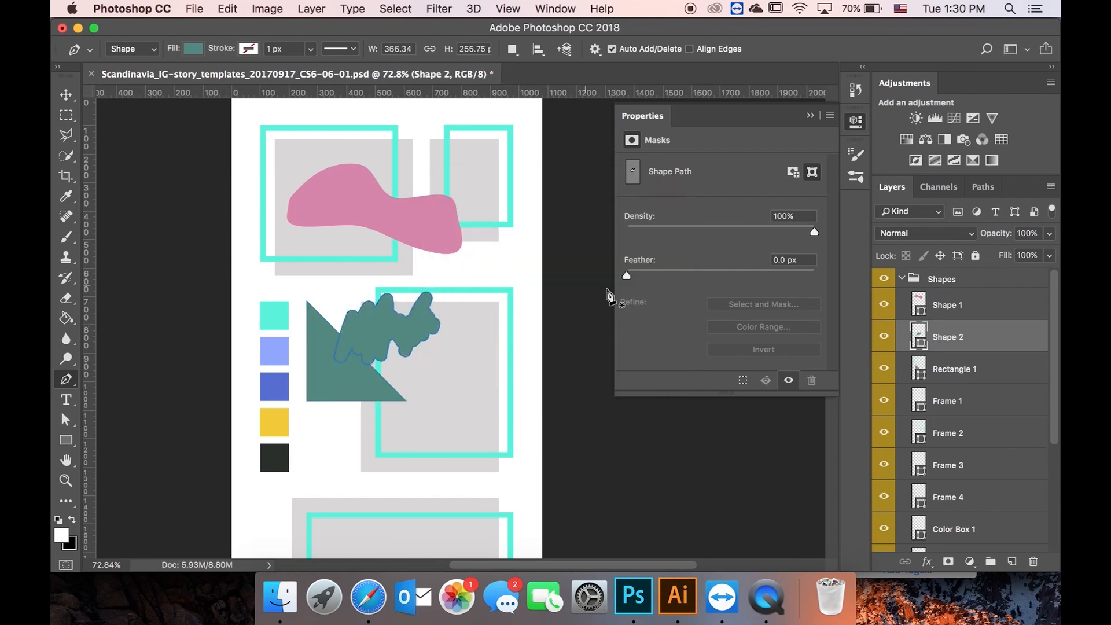
- Bring the pasted scribble layer to the top of the Shapes group and recolour it bright turquoise
{"action": "left_click_drag", "start_coordinate": [967, 336], "coordinate": [962, 292]}
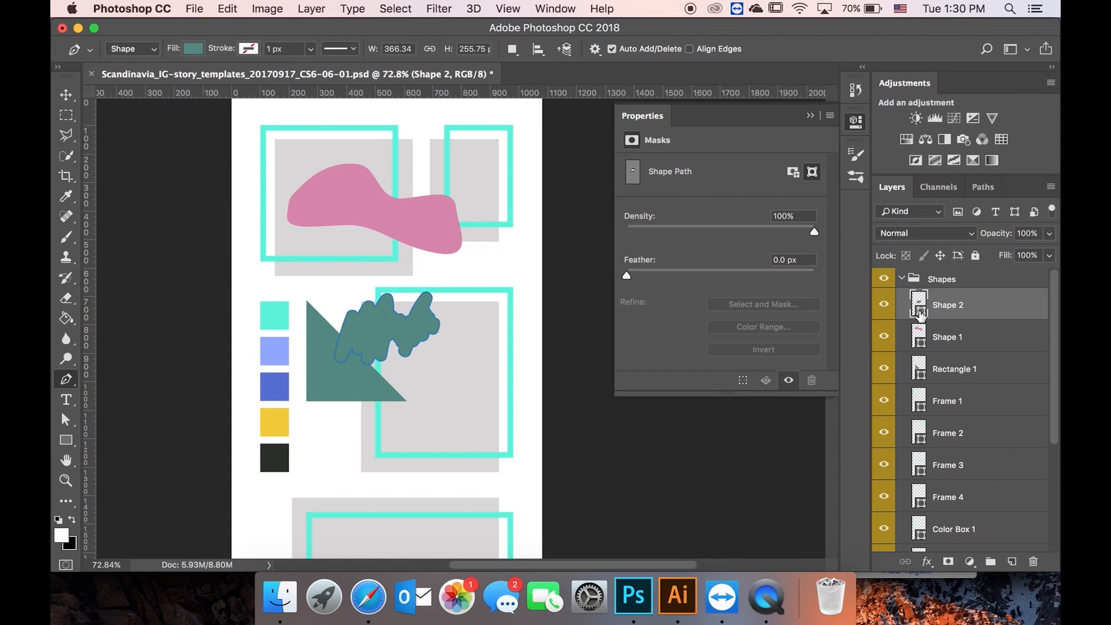
{"action": "double_click", "coordinate": [918, 306]}
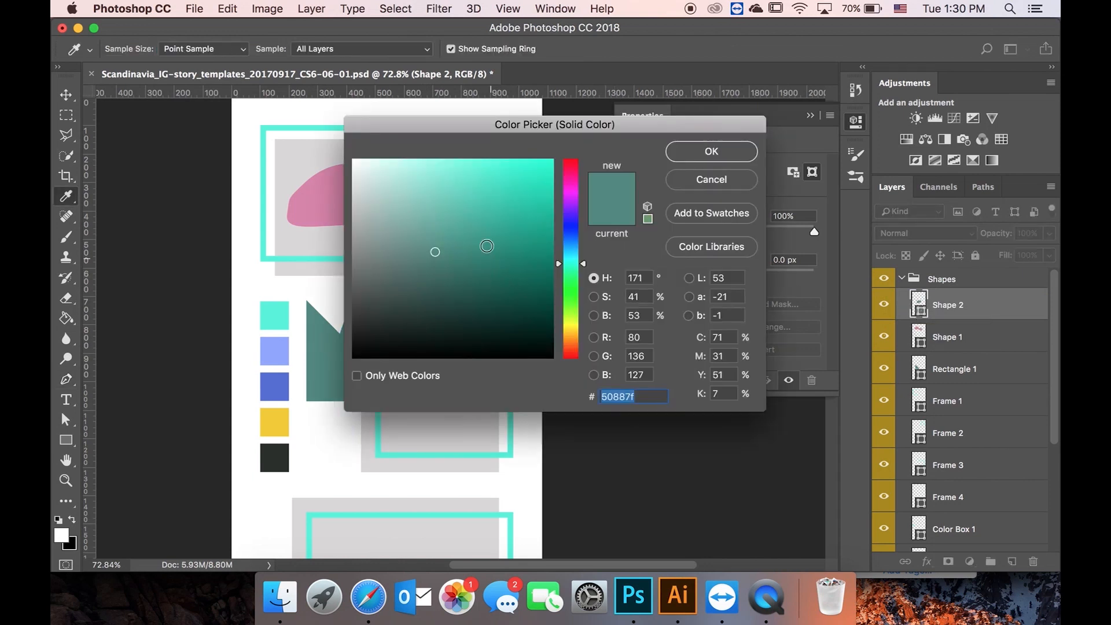
{"action": "left_click", "coordinate": [473, 170]}
{"action": "left_click", "coordinate": [704, 152]}
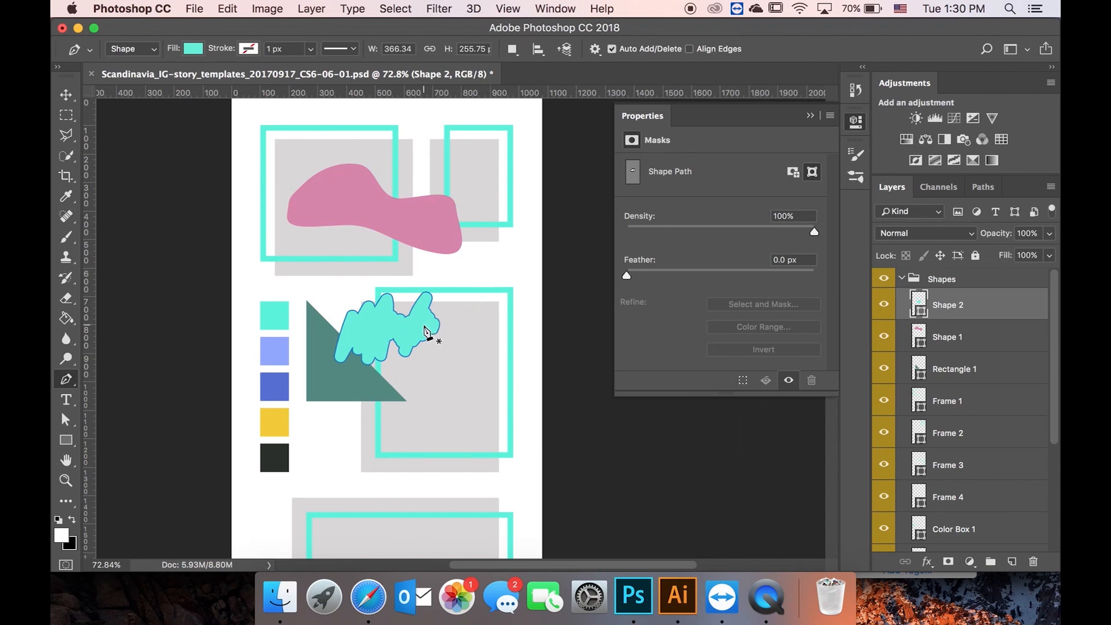
- Move the scribble below the triangle, over the yellow and dark swatches, and hide the scribble and curvy pink shape layers
{"action": "key", "text": "v"}
{"action": "left_click_drag", "start_coordinate": [425, 333], "coordinate": [354, 445]}
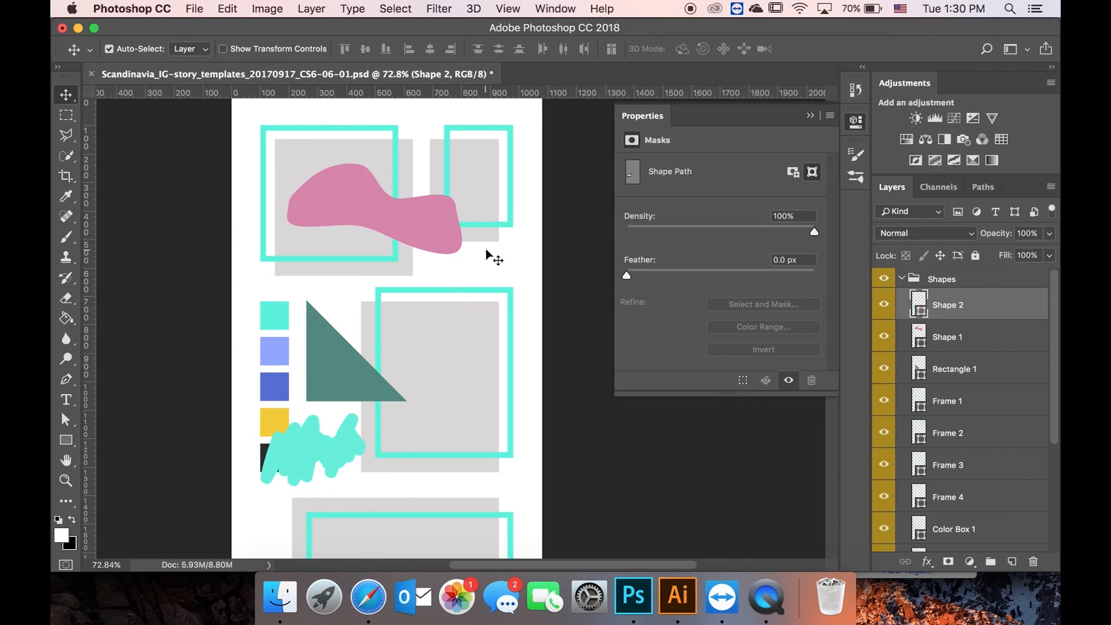
{"action": "left_click", "coordinate": [883, 305]}
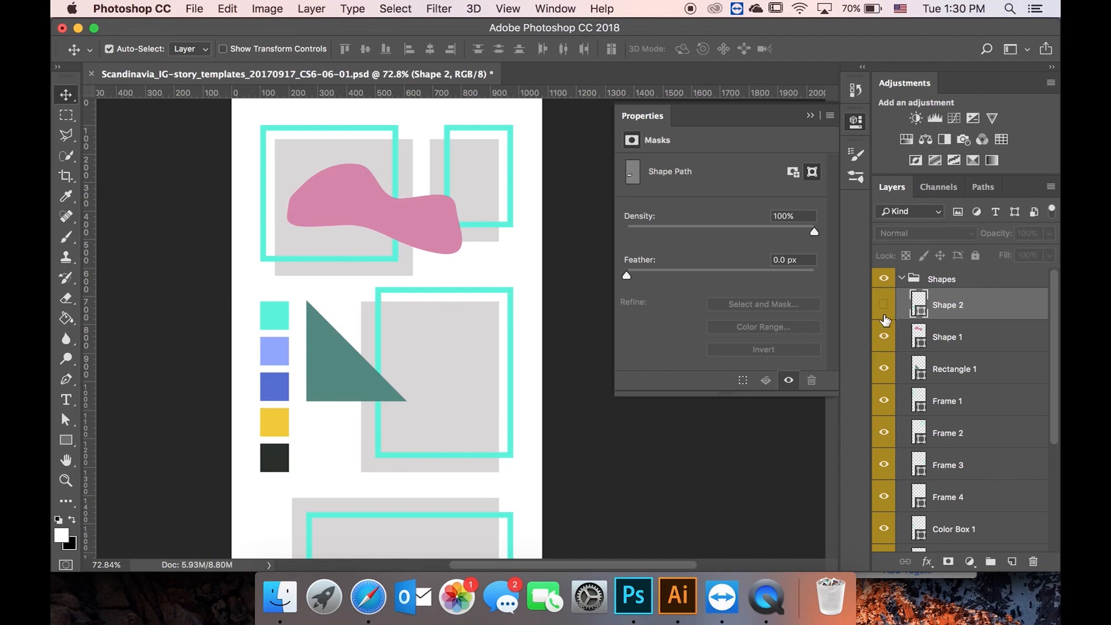
{"action": "left_click", "coordinate": [883, 336]}
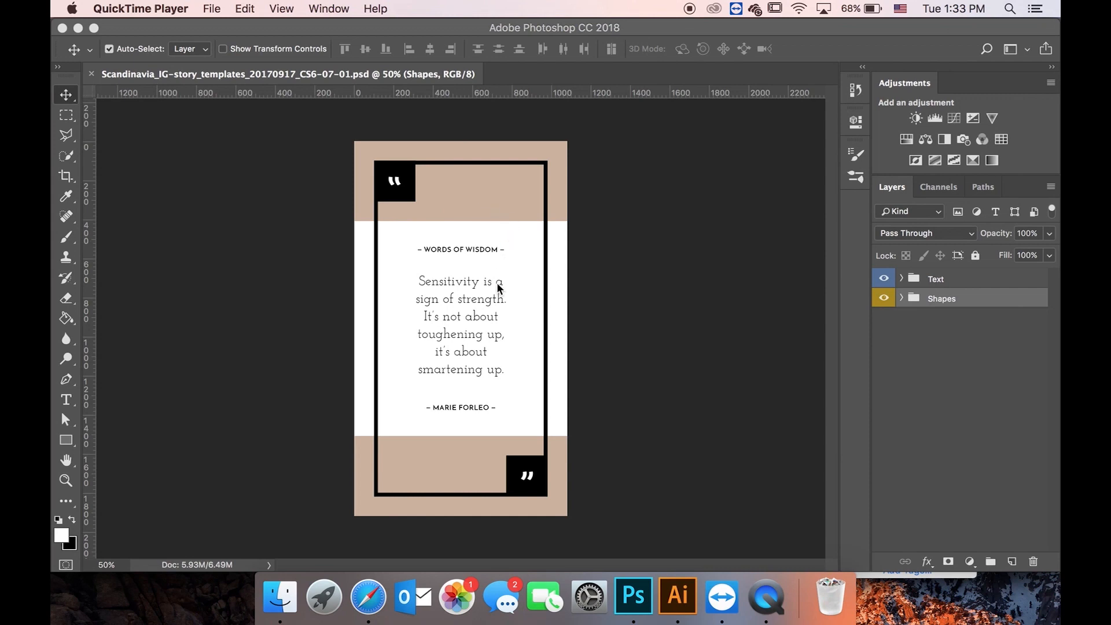
- In the quote template, expand the Text layer group and display the paragraph and character formatting settings
{"action": "left_click", "coordinate": [902, 279]}
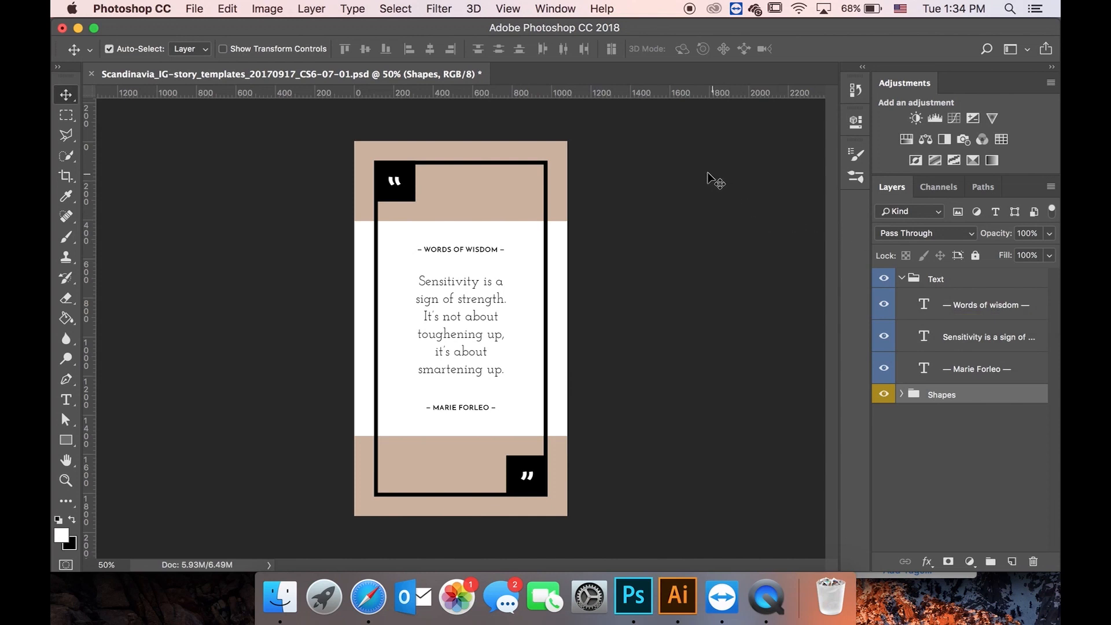
{"action": "left_click", "coordinate": [550, 11]}
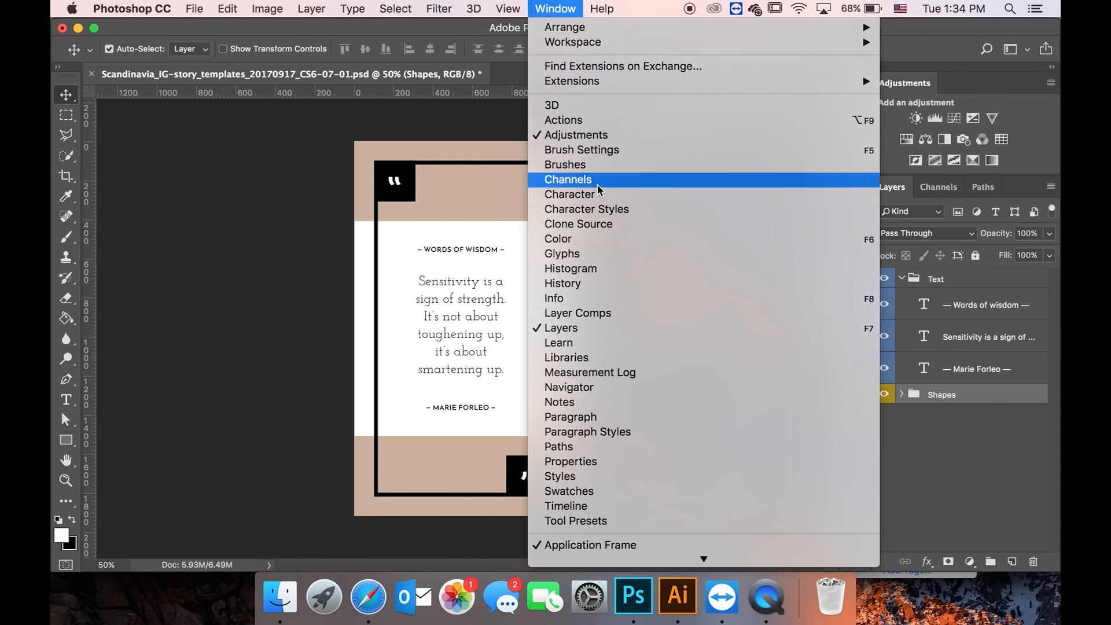
{"action": "left_click", "coordinate": [578, 418]}
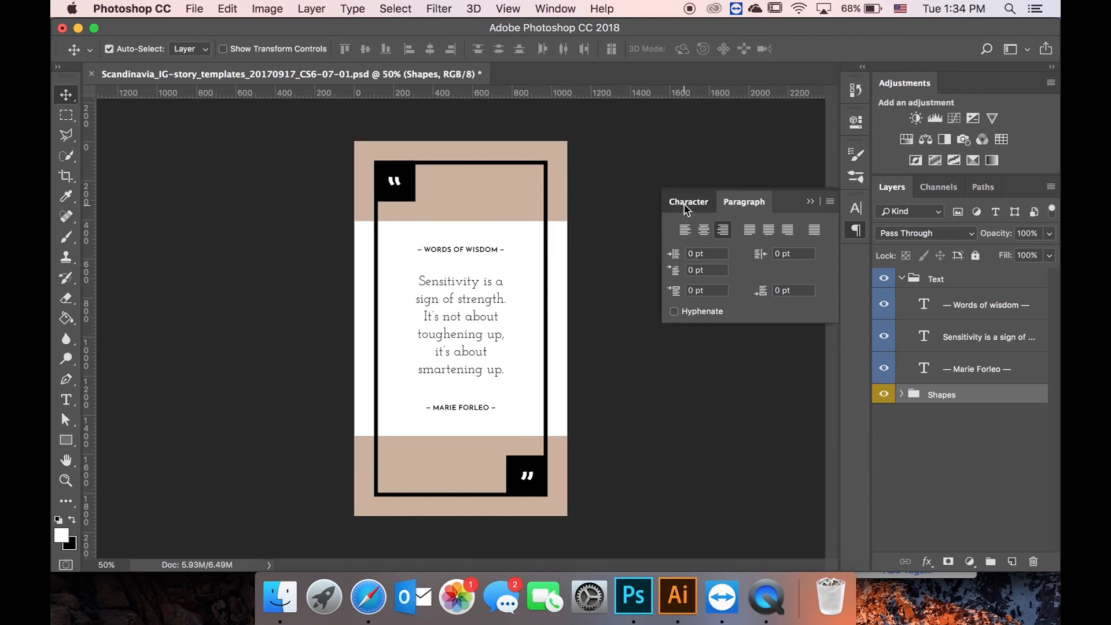
{"action": "left_click", "coordinate": [686, 203]}
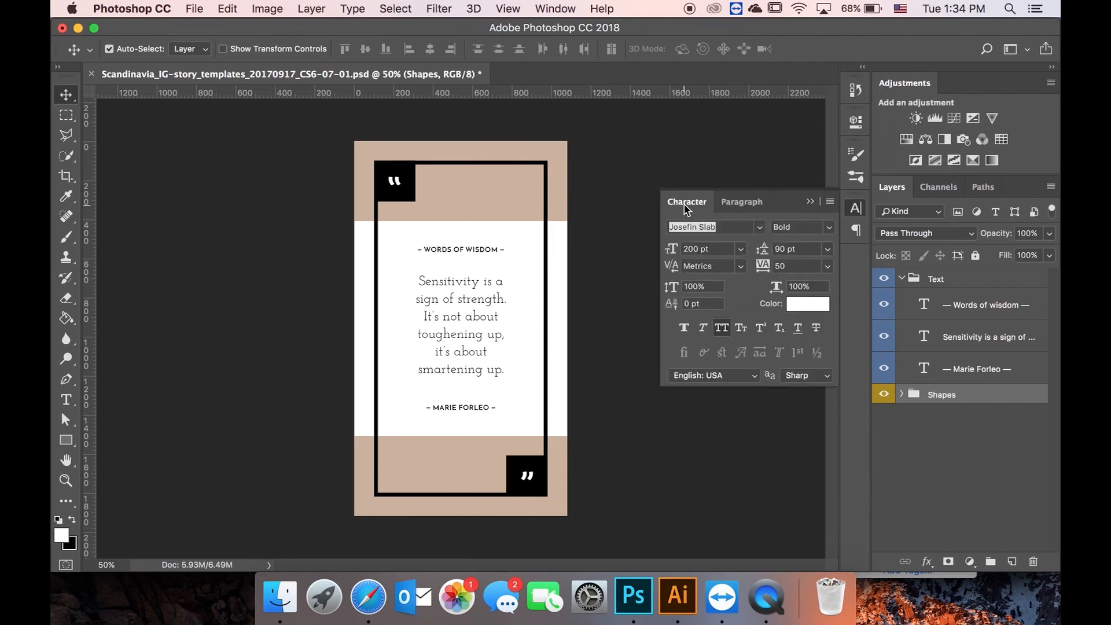
{"action": "left_click", "coordinate": [546, 9]}
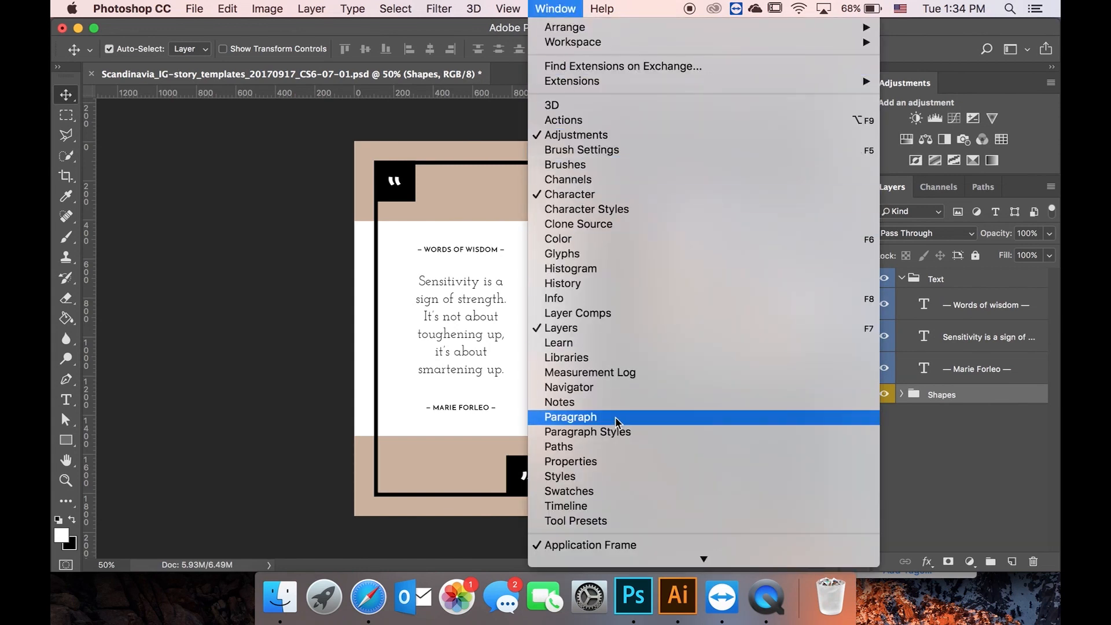
{"action": "left_click", "coordinate": [676, 4]}
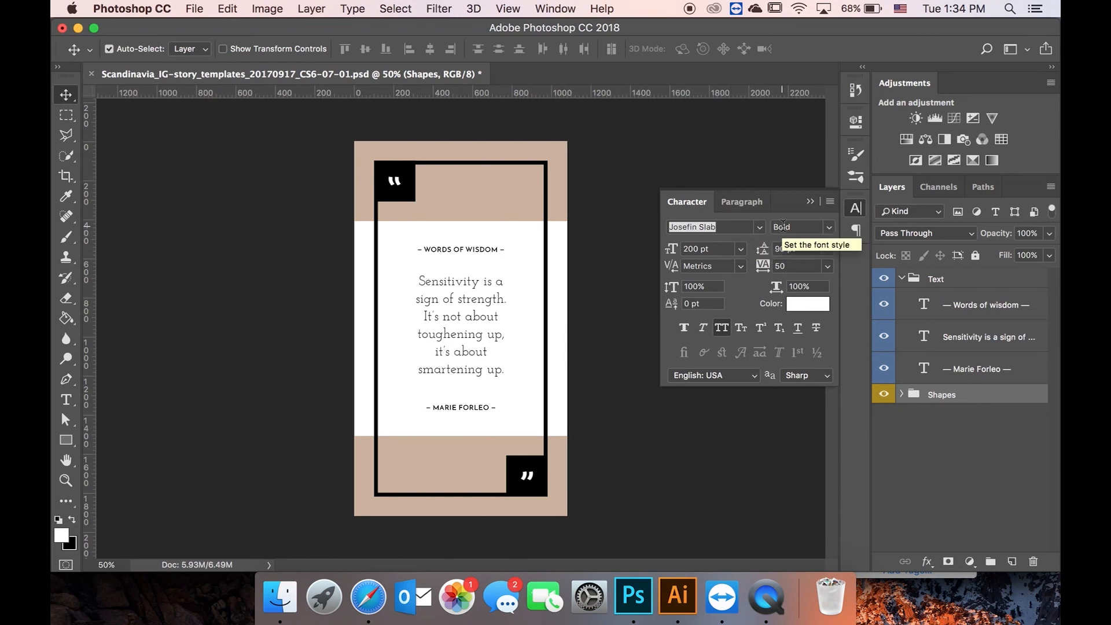
- Try the SemiBold and Bold font styles and the Isidora Sans font without selecting a text layer
{"action": "left_click", "coordinate": [831, 230]}
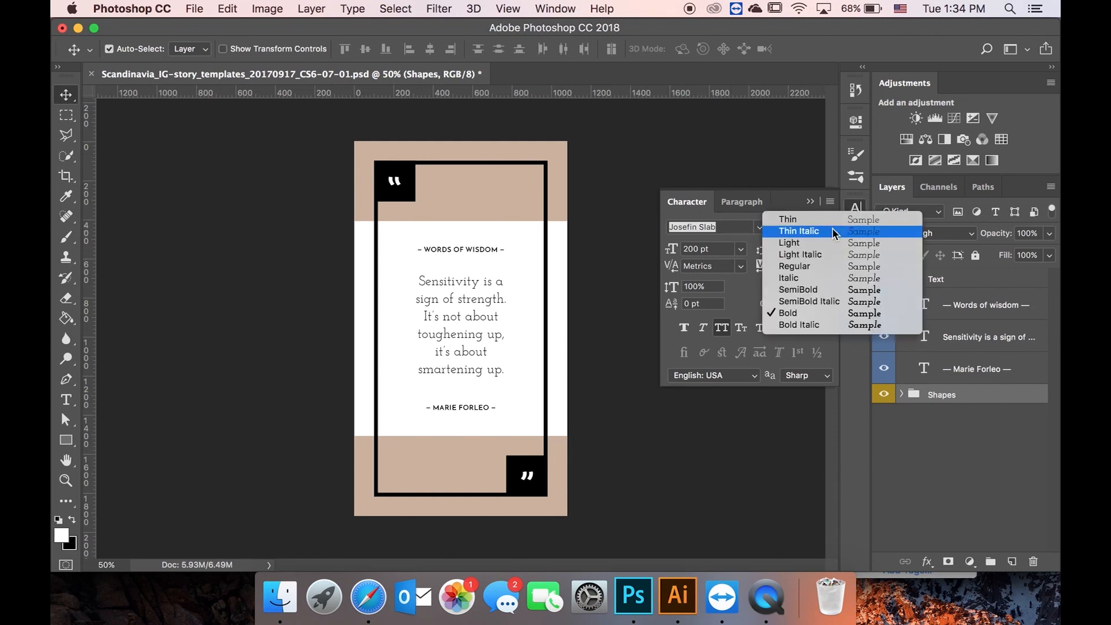
{"action": "left_click", "coordinate": [818, 291]}
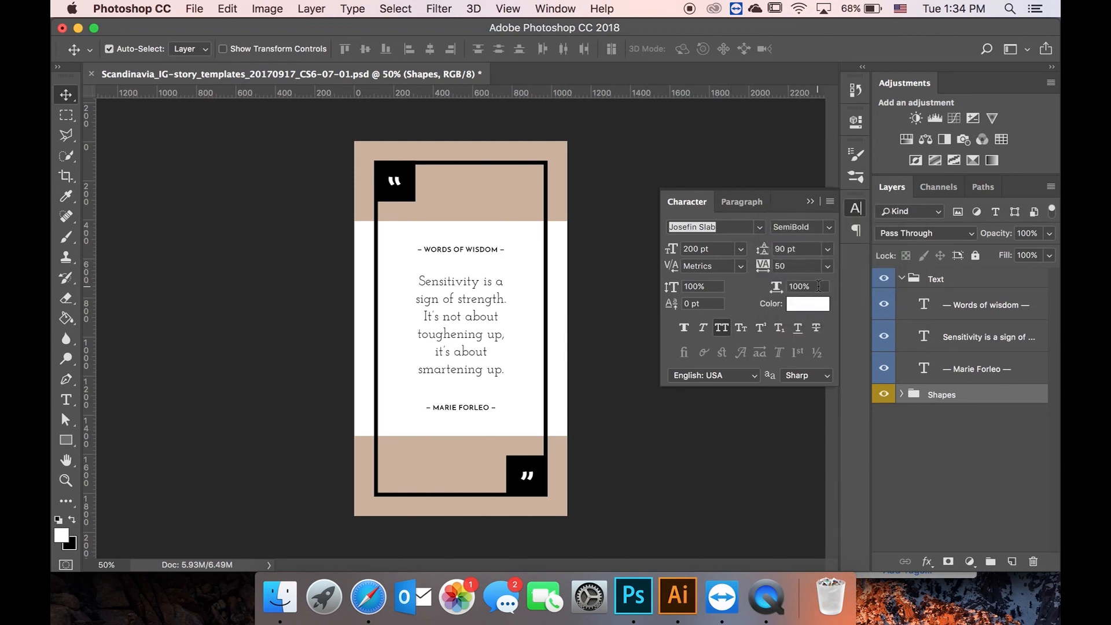
{"action": "left_click", "coordinate": [829, 227]}
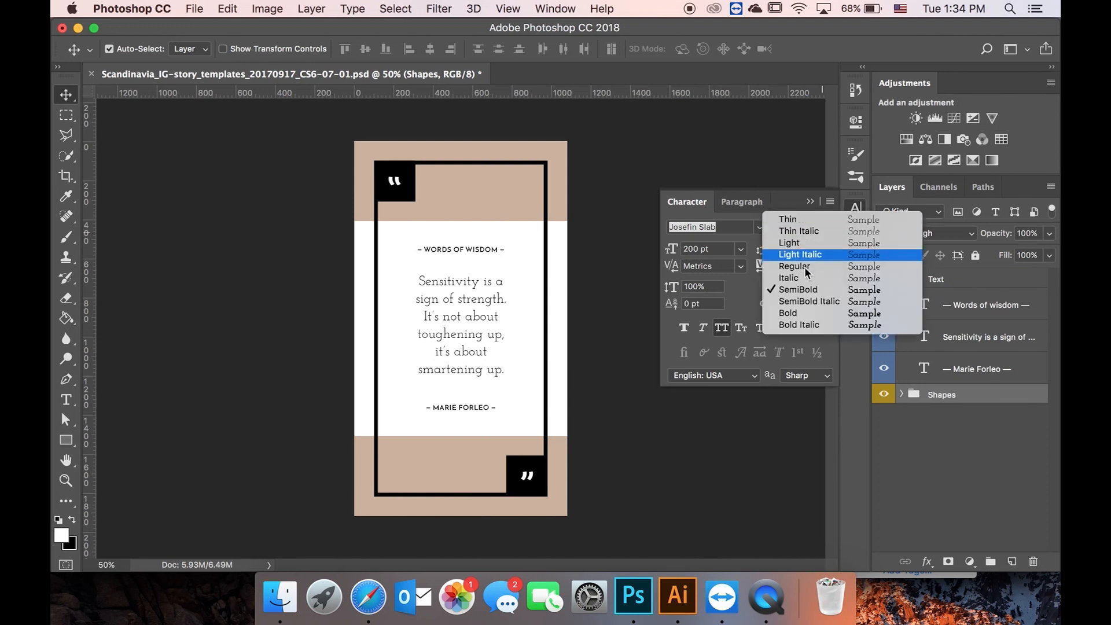
{"action": "left_click", "coordinate": [805, 314]}
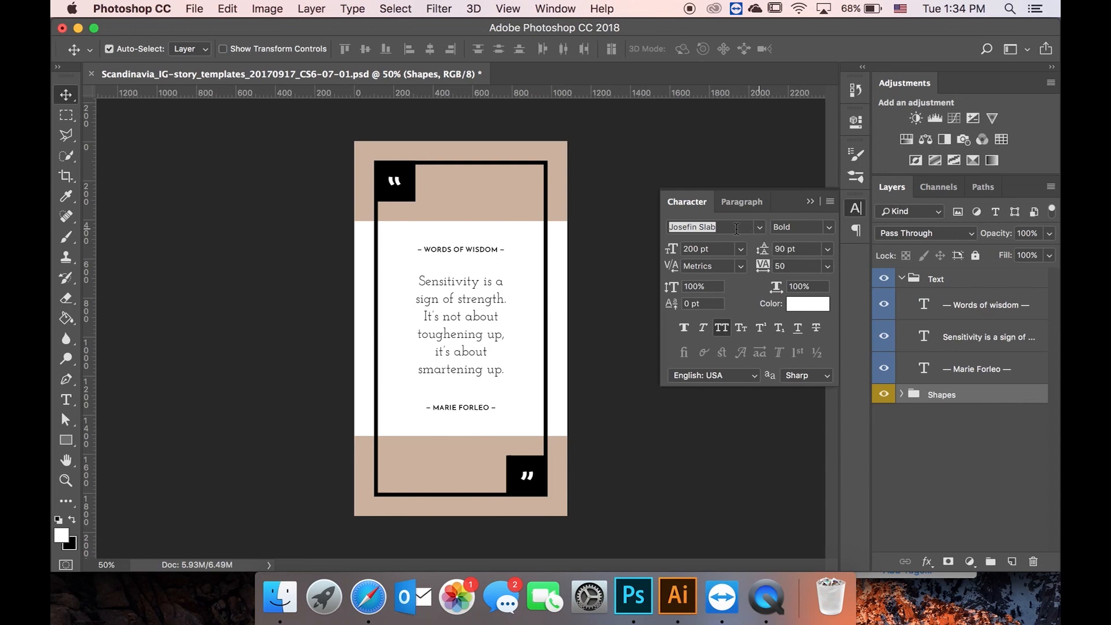
{"action": "left_click", "coordinate": [760, 228]}
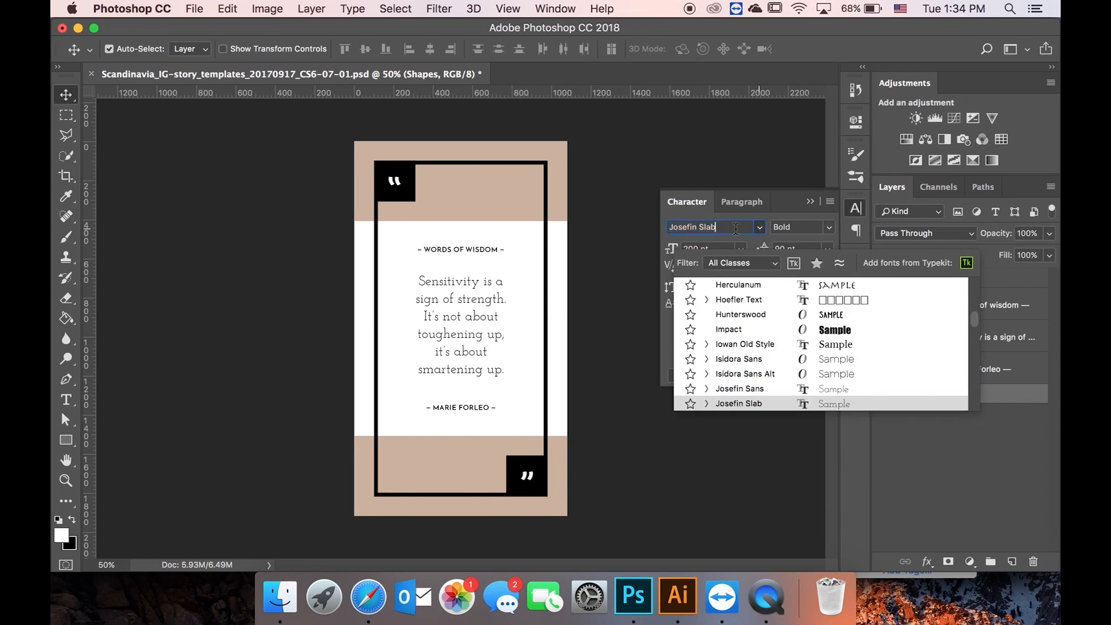
{"action": "left_click", "coordinate": [761, 360]}
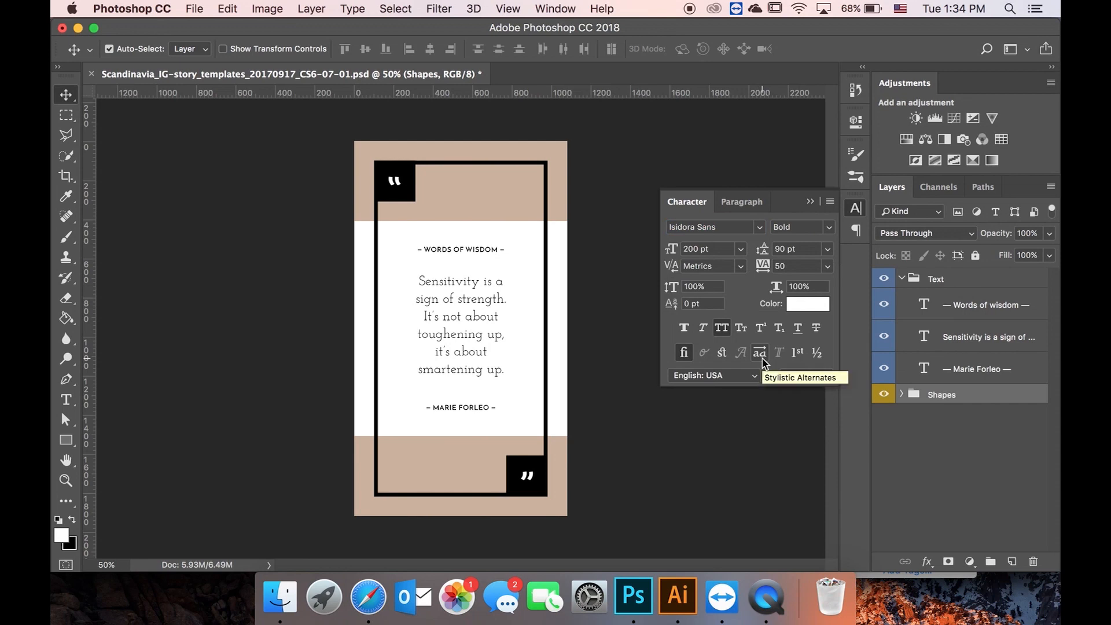
- Change the font of the "Words of wisdom" text layer to Aller Display Regular
{"action": "left_click", "coordinate": [960, 305]}
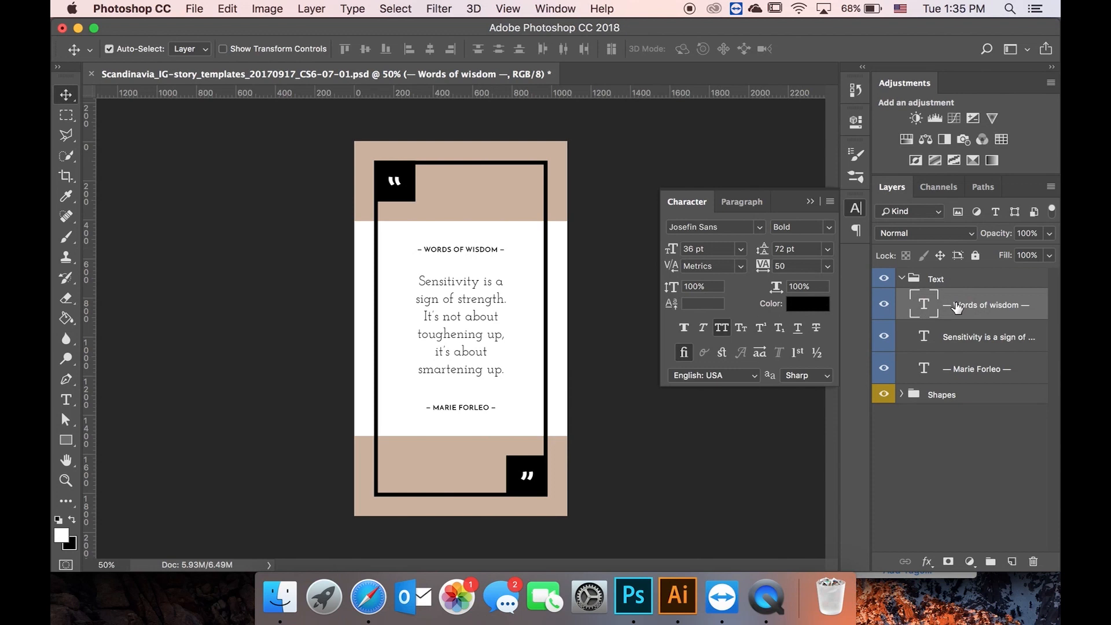
{"action": "left_click", "coordinate": [761, 232]}
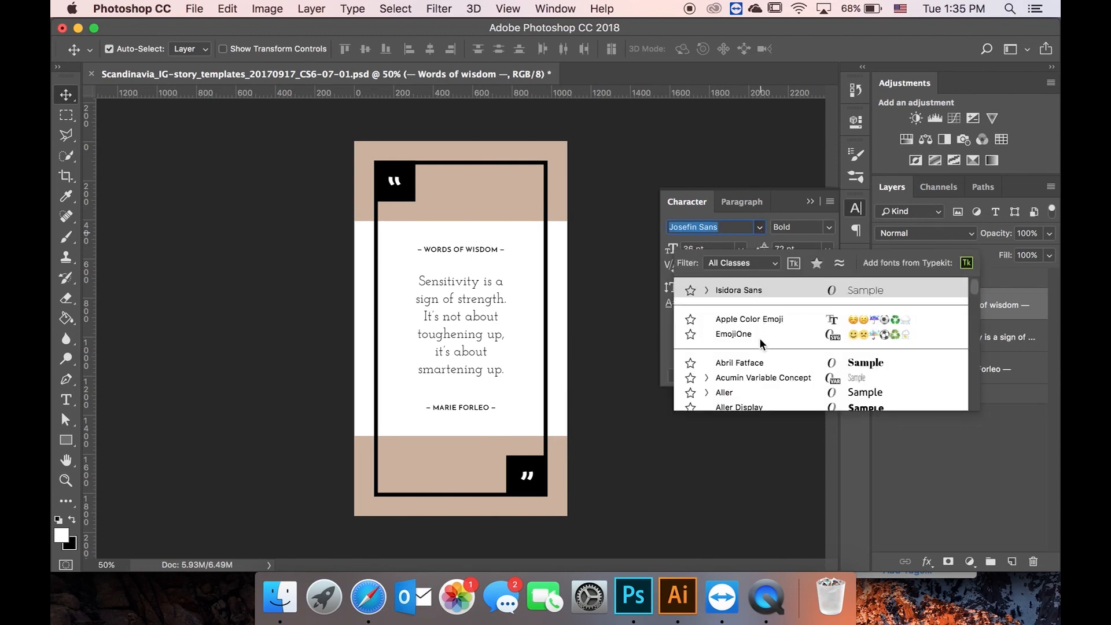
{"action": "scroll", "coordinate": [758, 345], "scroll_direction": "down", "scroll_amount": 3}
{"action": "scroll", "coordinate": [759, 349], "scroll_direction": "down", "scroll_amount": 3}
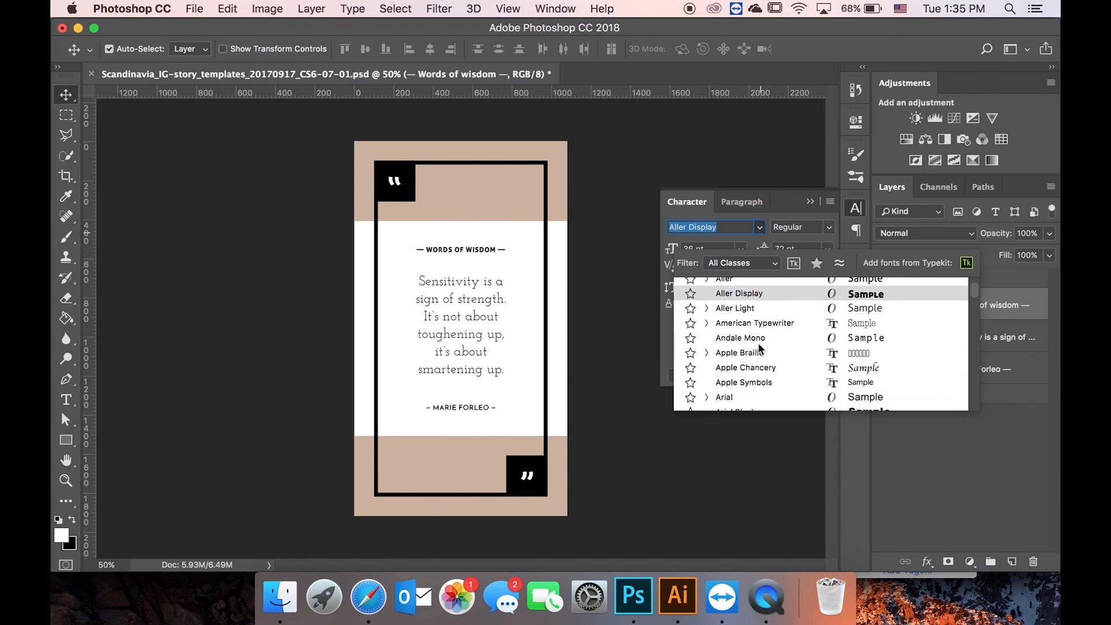
{"action": "left_click", "coordinate": [753, 295]}
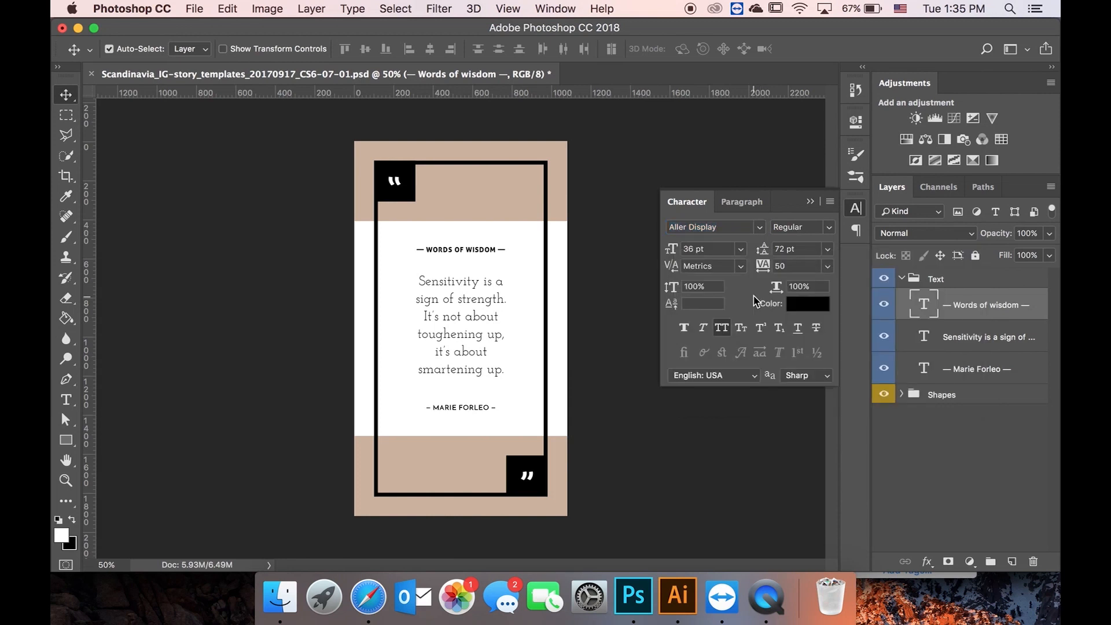
{"action": "left_click", "coordinate": [828, 228]}
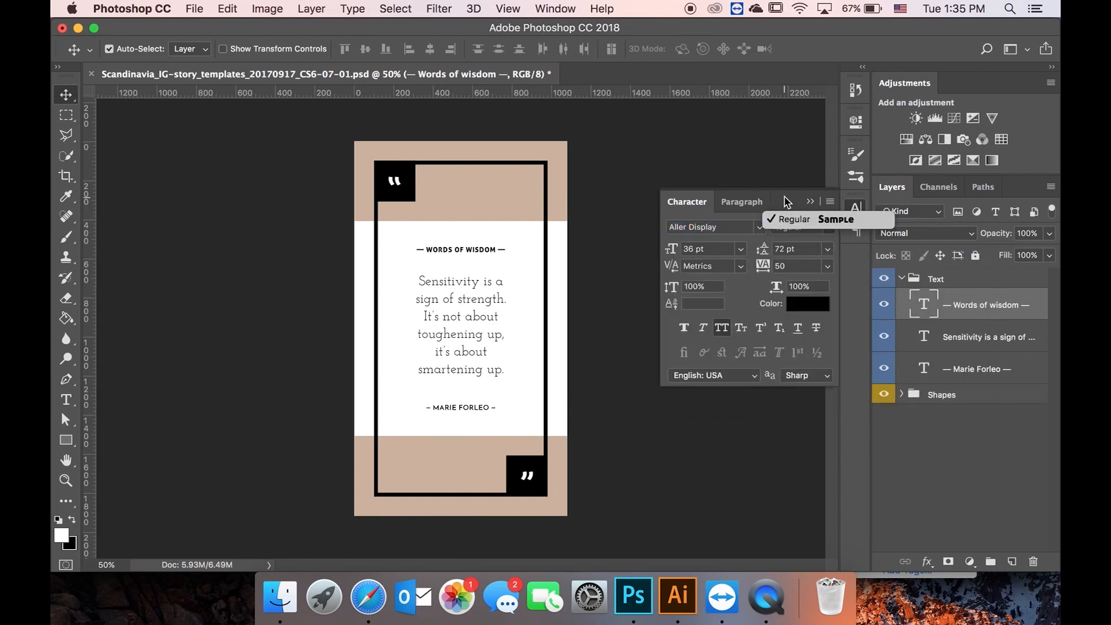
{"action": "left_click", "coordinate": [787, 201]}
- Set the "Words of wisdom" heading's font size to 48 pt and its tracking to 0
{"action": "left_click", "coordinate": [740, 249]}
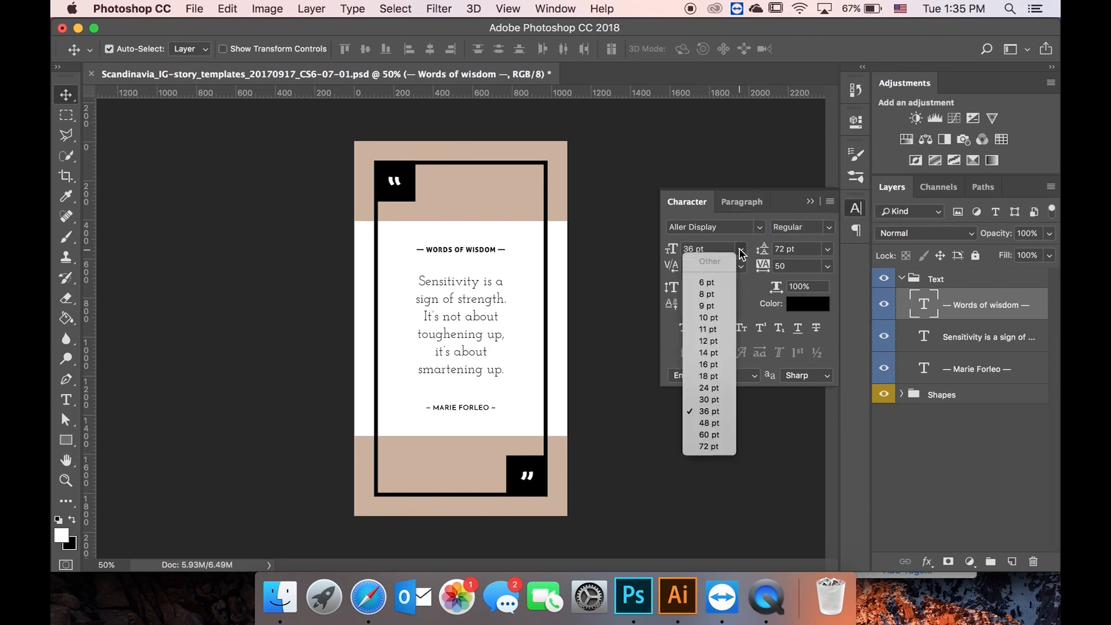
{"action": "left_click", "coordinate": [708, 423]}
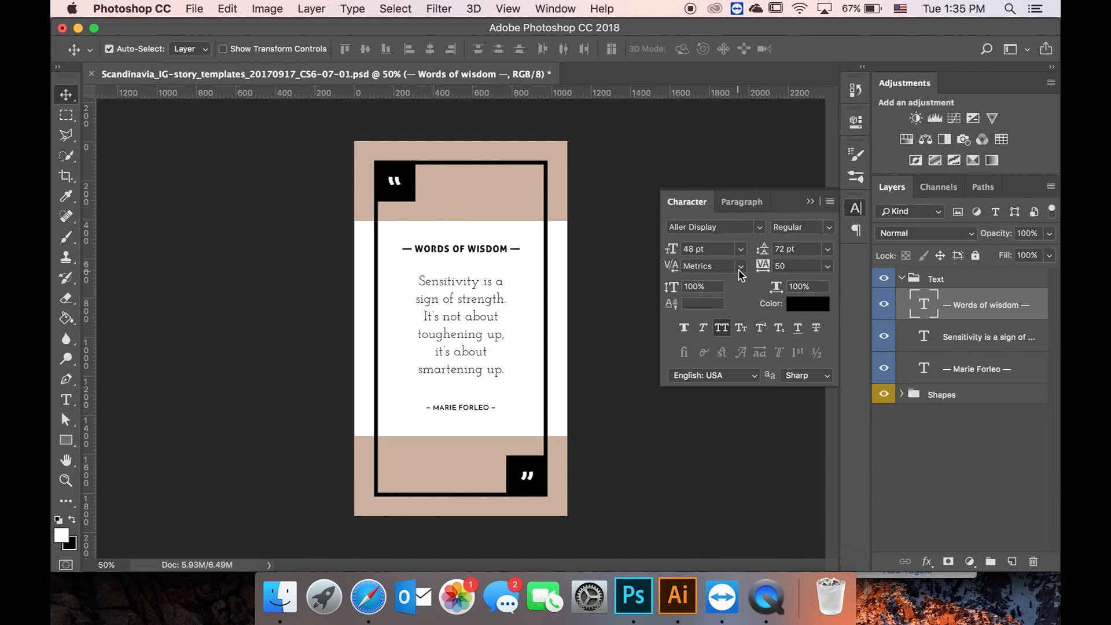
{"action": "left_click", "coordinate": [827, 266]}
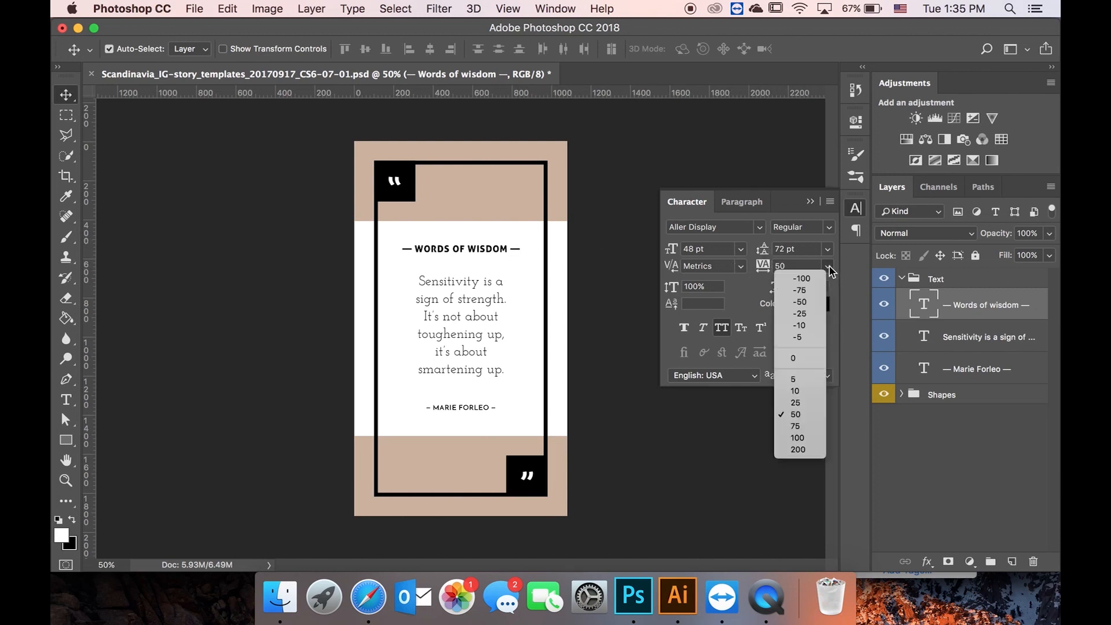
{"action": "left_click", "coordinate": [794, 356]}
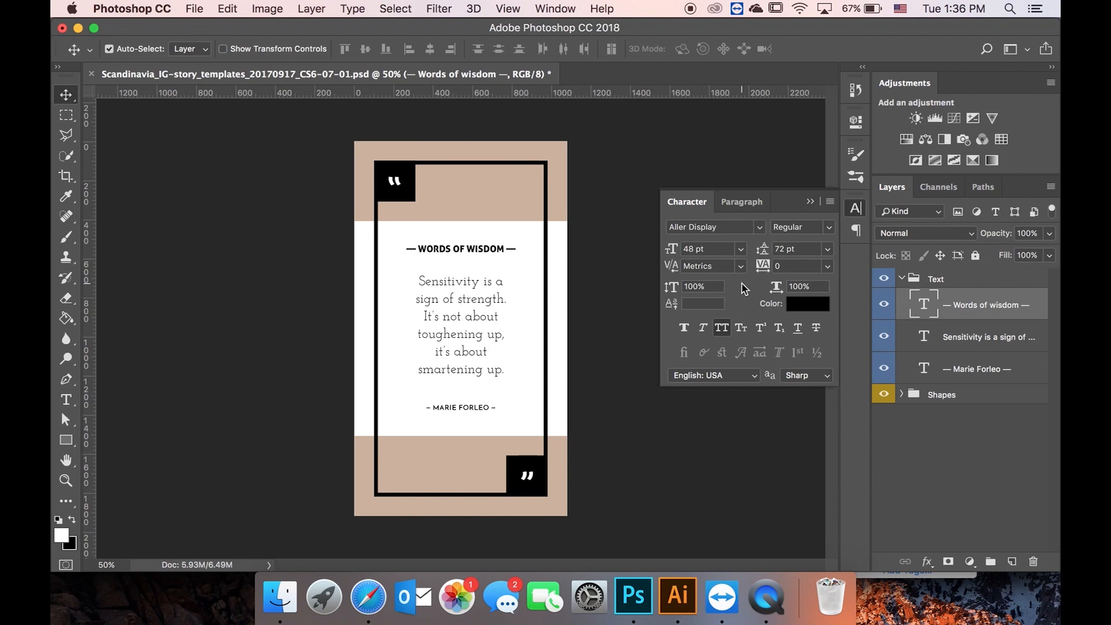
- Try a 50% horizontal scale on the "Words of wisdom" heading and restore it to 100%
{"action": "left_click", "coordinate": [811, 287]}
{"action": "type", "text": "50"}
{"action": "key", "text": "Return"}
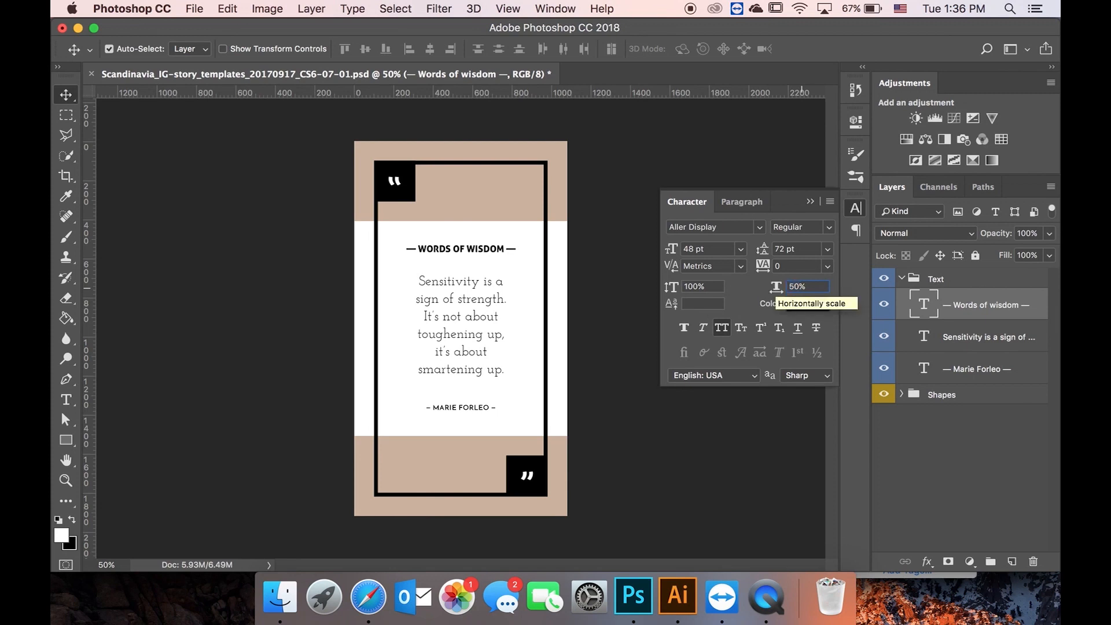
{"action": "left_click", "coordinate": [716, 287]}
{"action": "left_click_drag", "start_coordinate": [798, 286], "coordinate": [768, 285]}
{"action": "type", "text": "10"}
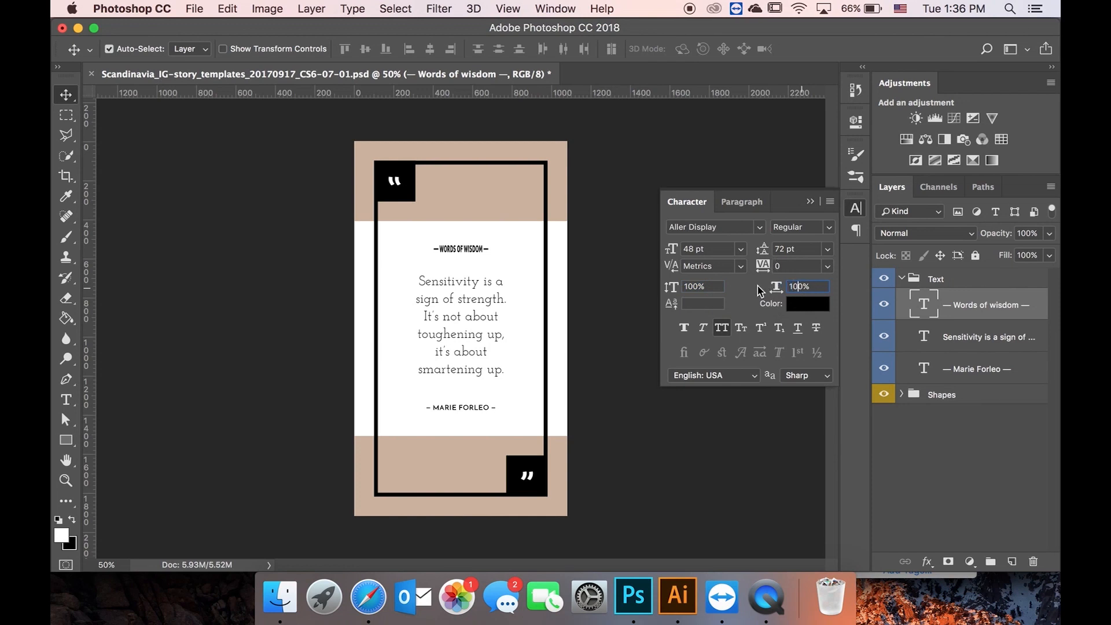
{"action": "left_click", "coordinate": [714, 303]}
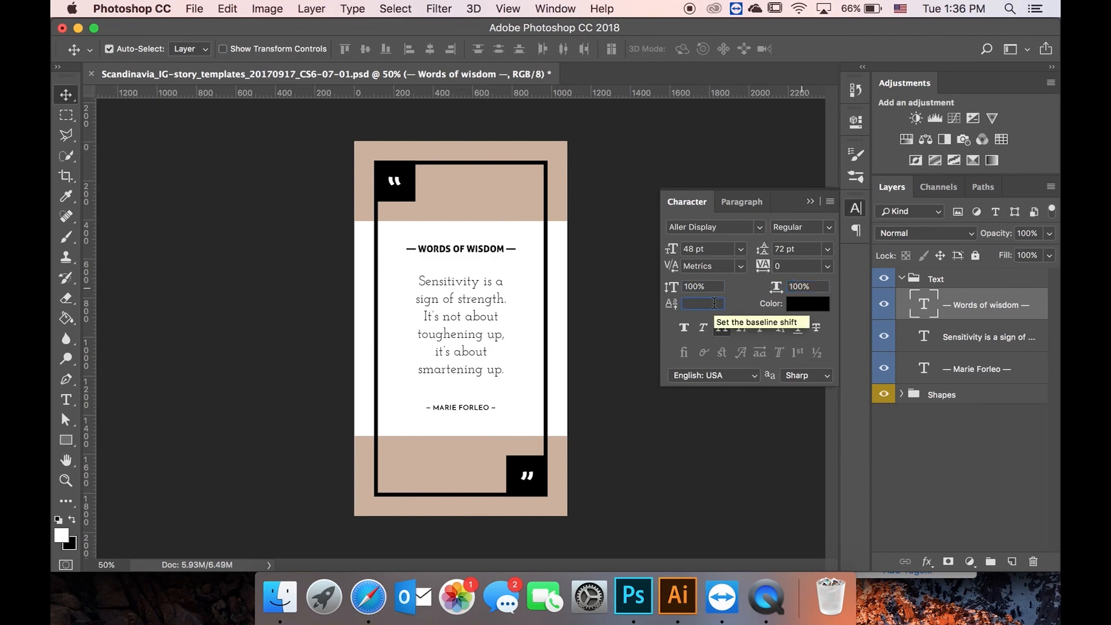
- Try Small Caps on the "Words of wisdom" heading and return it to All Caps
{"action": "left_click", "coordinate": [724, 332]}
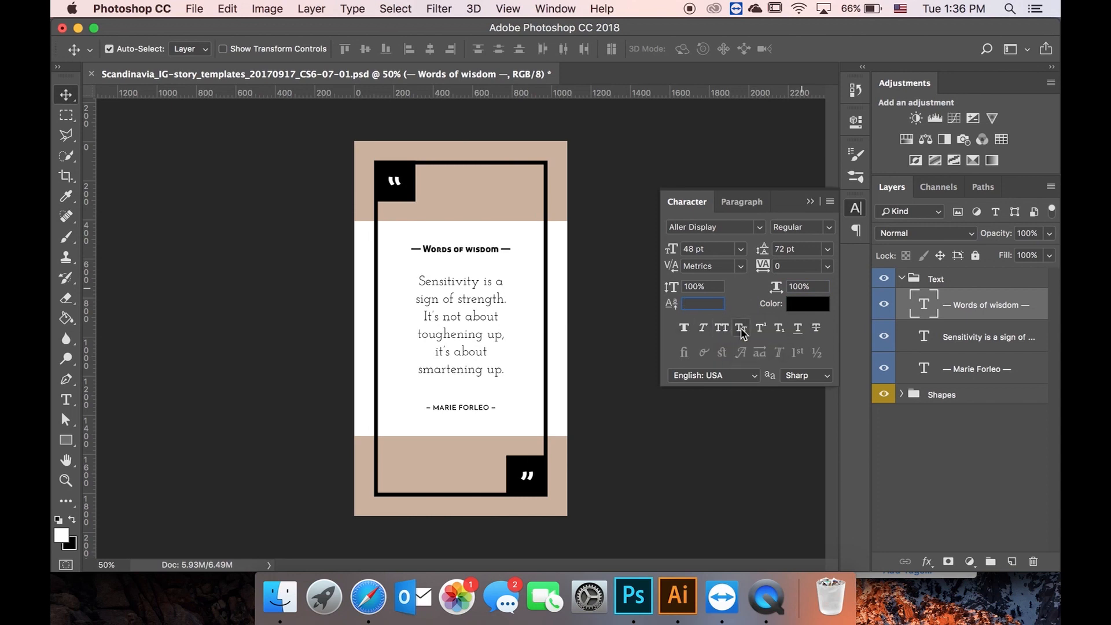
{"action": "left_click", "coordinate": [740, 328]}
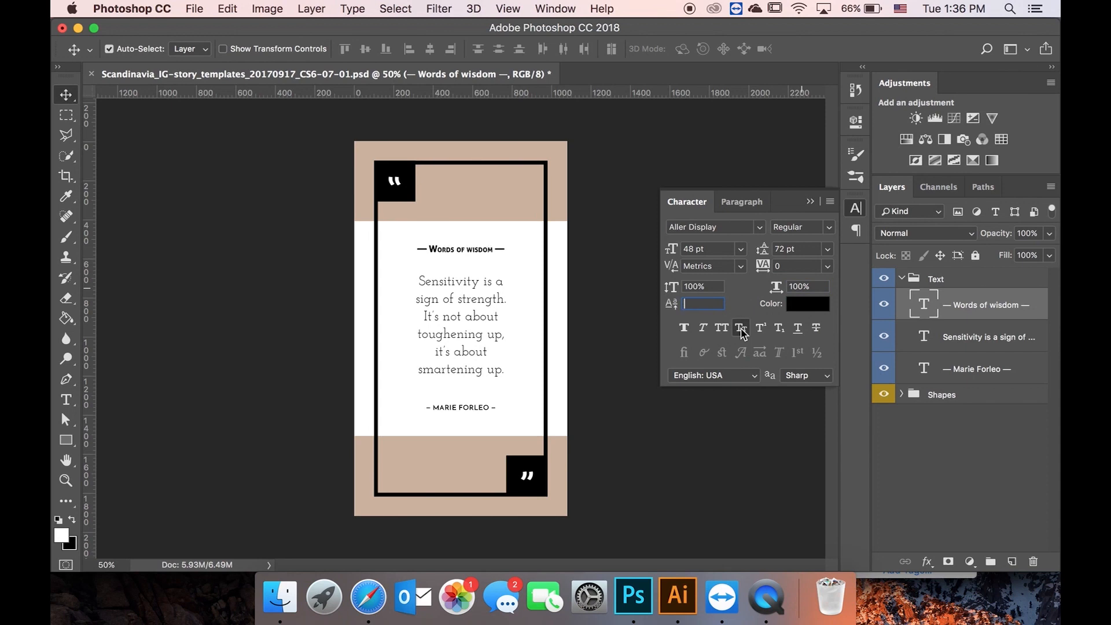
{"action": "left_click", "coordinate": [741, 330]}
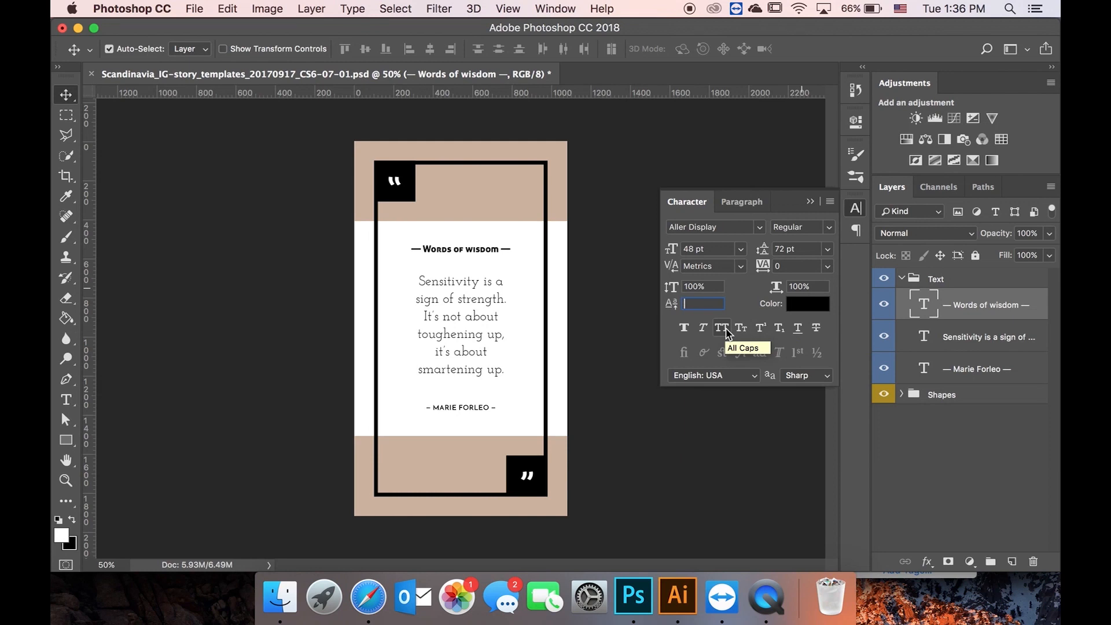
{"action": "left_click", "coordinate": [725, 332]}
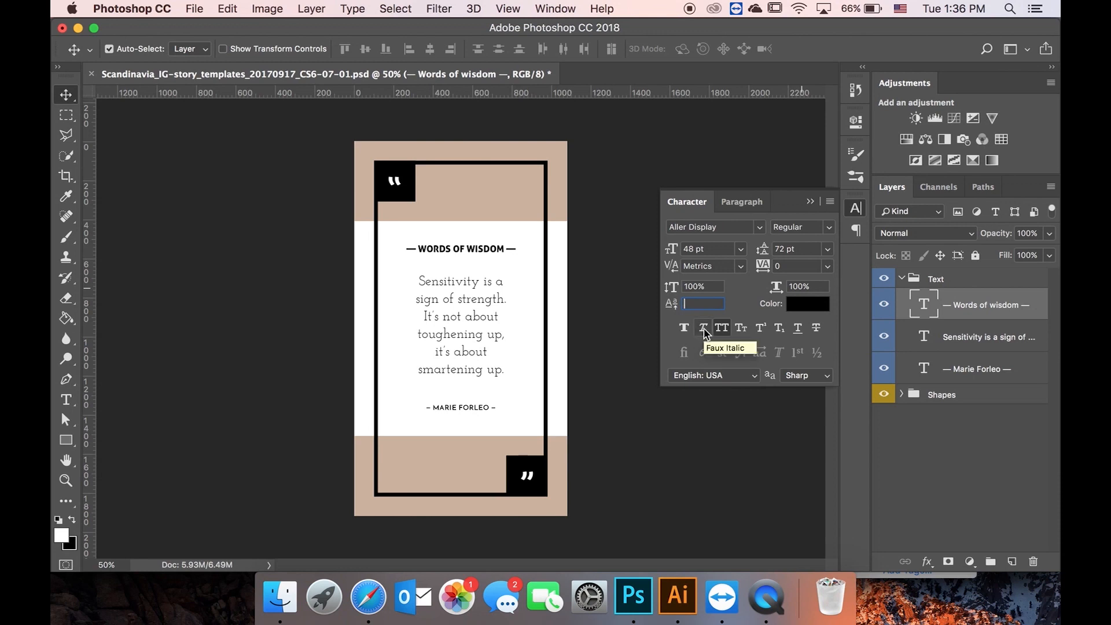
- Apply Faux Italic to the "Words of wisdom" heading
{"action": "left_click", "coordinate": [703, 328]}
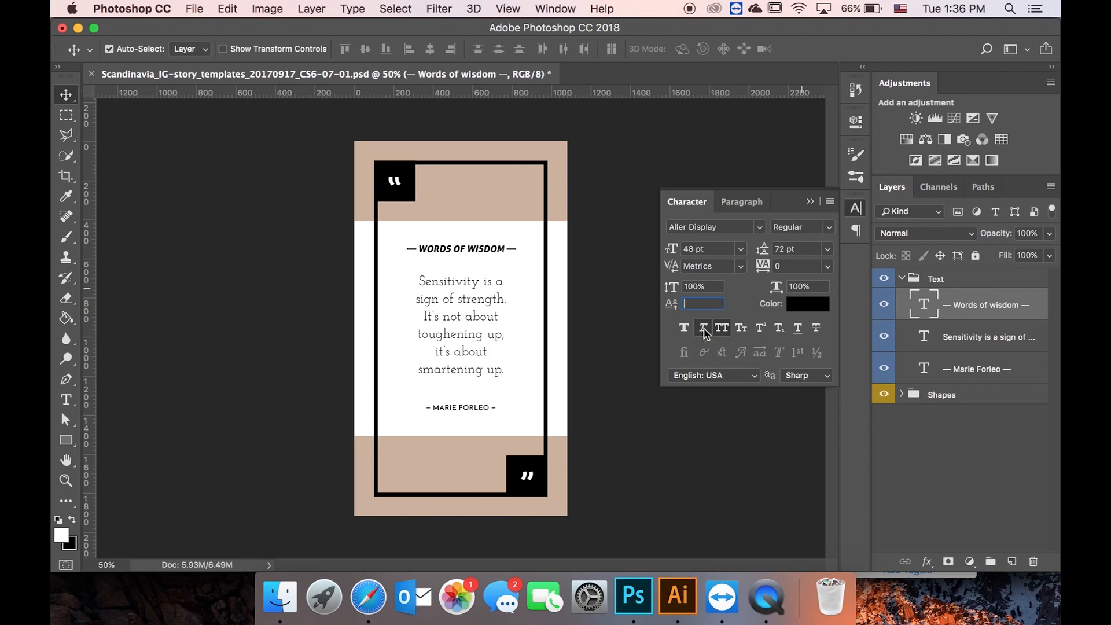
- Remove Faux Italic from the "Words of wisdom" heading, and try left alignment on it before restoring centre alignment
{"action": "left_click", "coordinate": [704, 328]}
{"action": "left_click", "coordinate": [745, 207]}
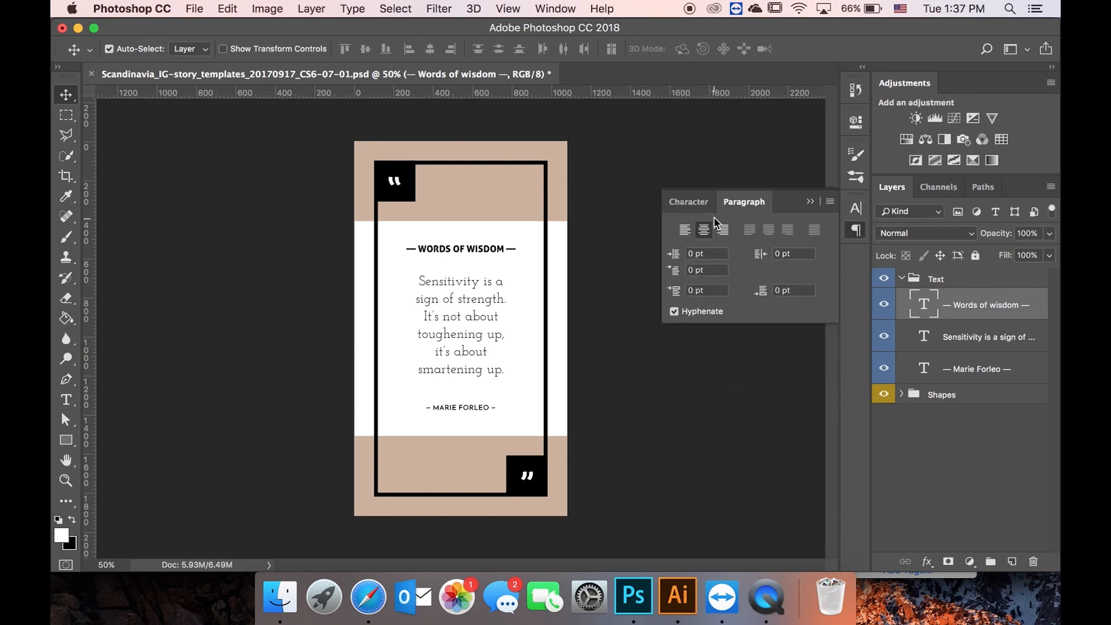
{"action": "left_click", "coordinate": [686, 231]}
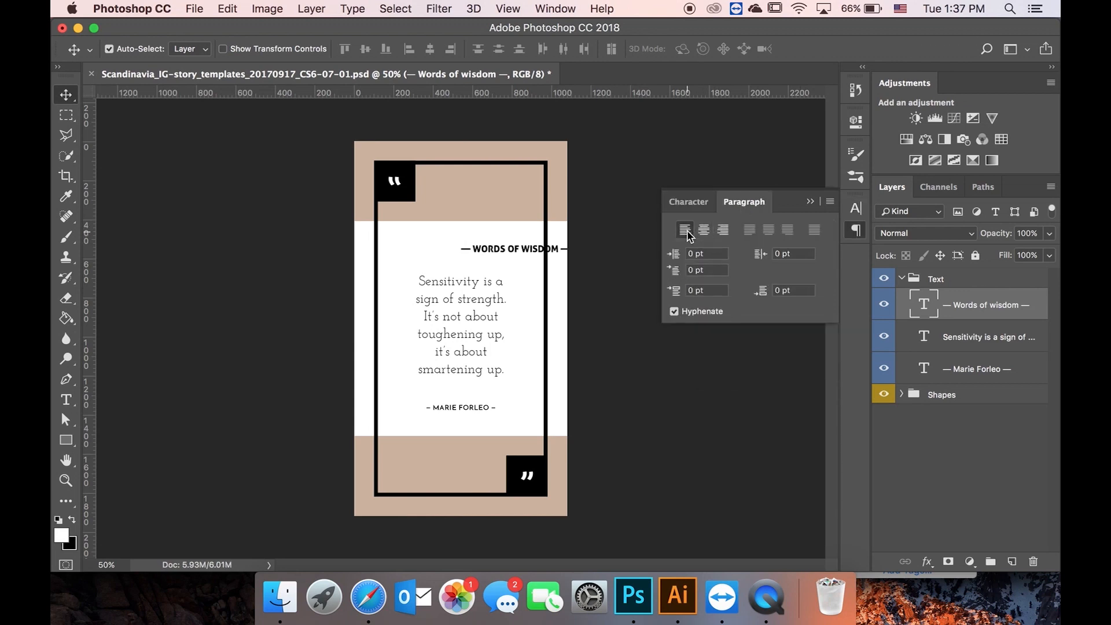
{"action": "left_click", "coordinate": [705, 230]}
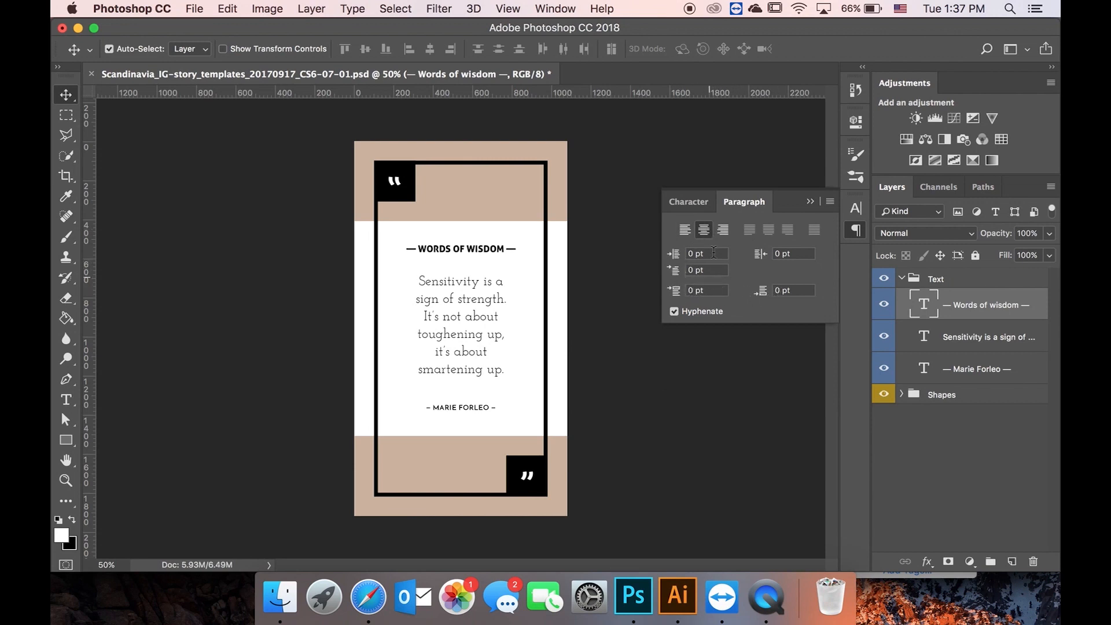
- Compare the character settings of the quote, attribution and "Words of wisdom" text layers, finishing with the heading selected
{"action": "left_click", "coordinate": [693, 203]}
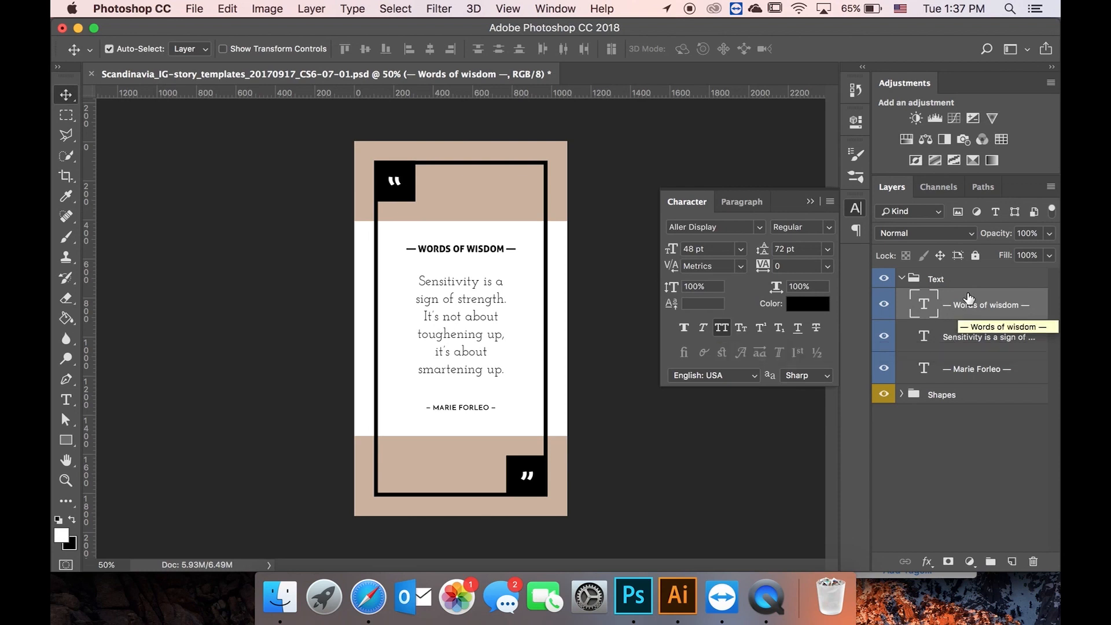
{"action": "left_click", "coordinate": [951, 336]}
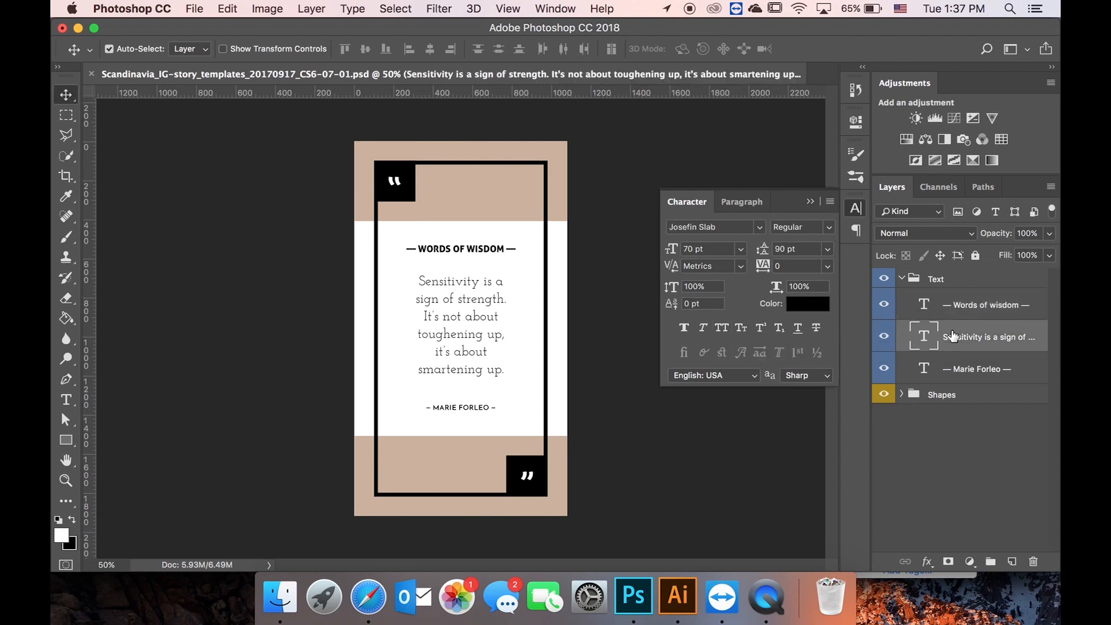
{"action": "left_click", "coordinate": [948, 364]}
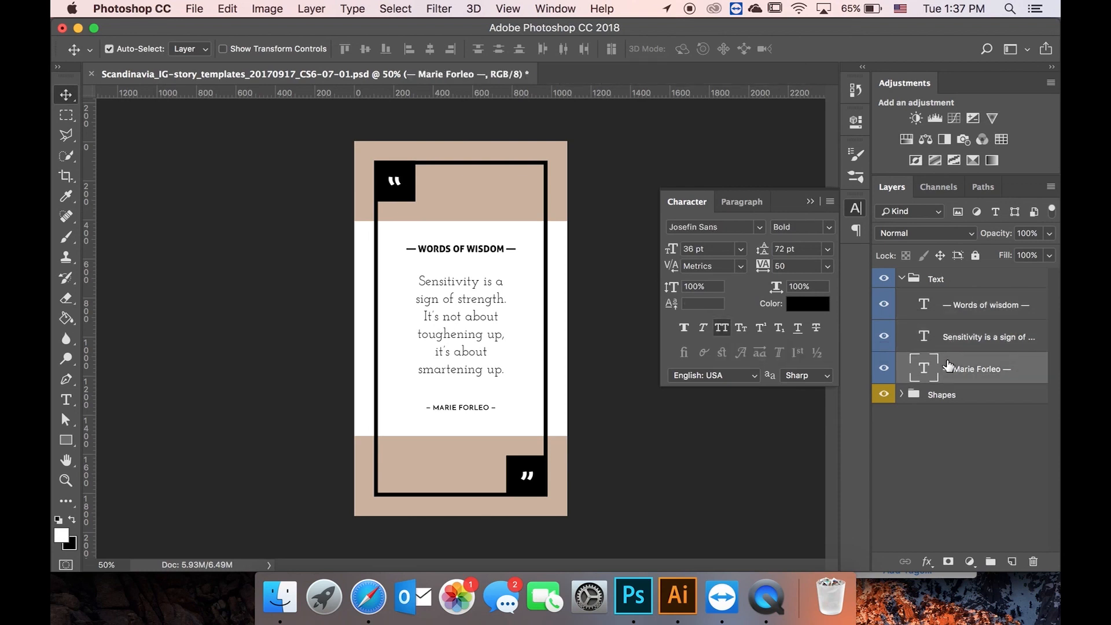
{"action": "left_click", "coordinate": [958, 330]}
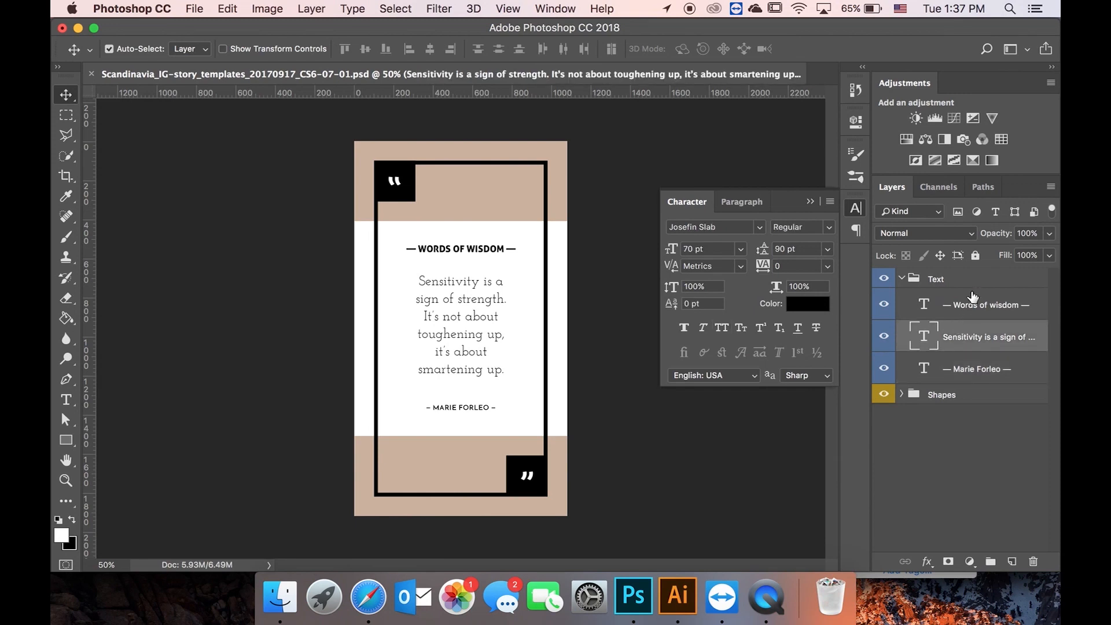
{"action": "left_click", "coordinate": [972, 298]}
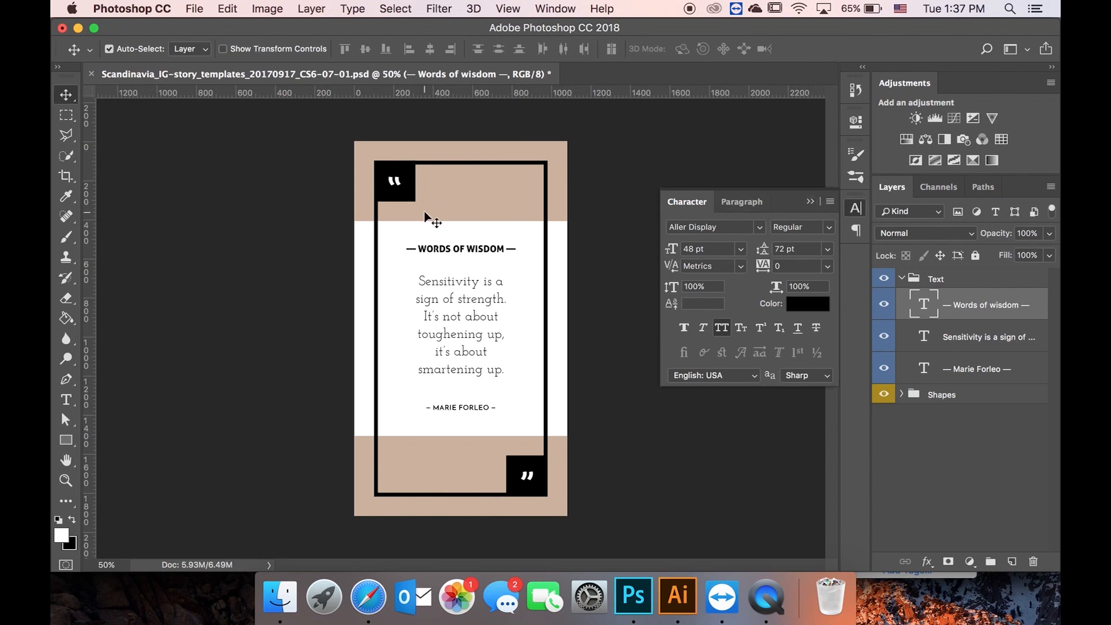
- Add a line of point text reading "sf;lisefi;sdhifsoief" just below the attribution line with the Horizontal Type tool
{"action": "left_click", "coordinate": [66, 400]}
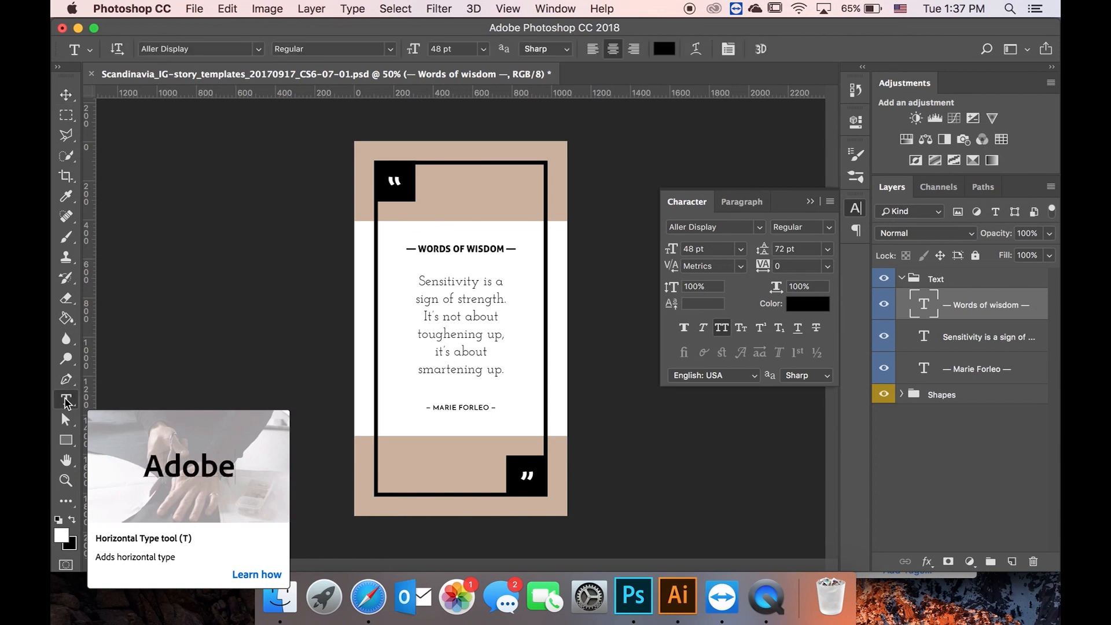
{"action": "left_click", "coordinate": [412, 431]}
{"action": "type", "text": "sflisefi;sdhifsoief"}
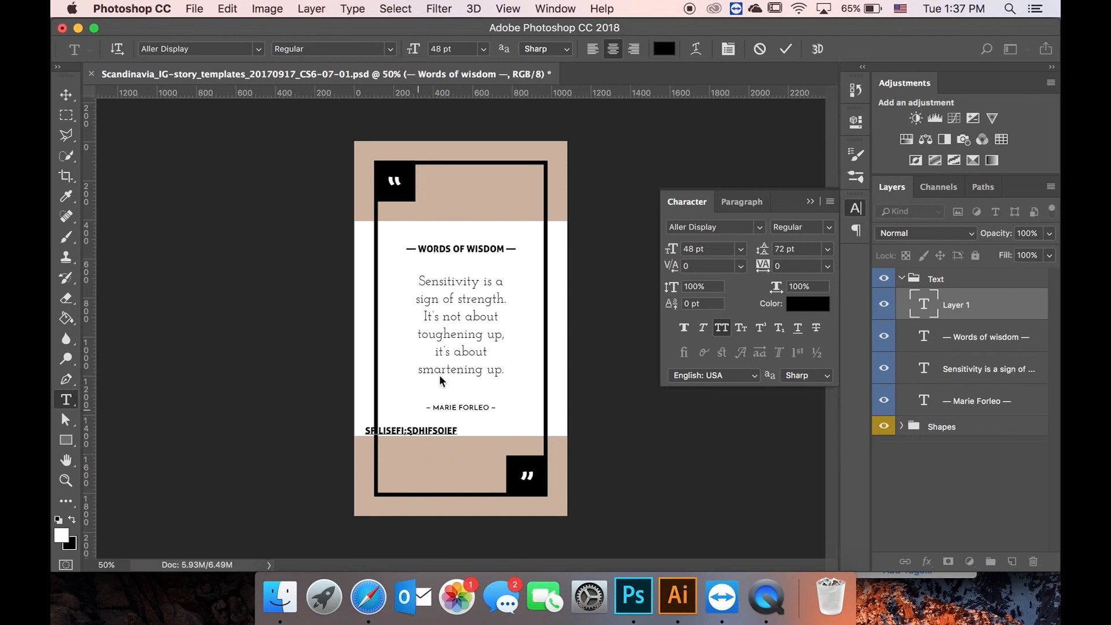
{"action": "left_click", "coordinate": [787, 51]}
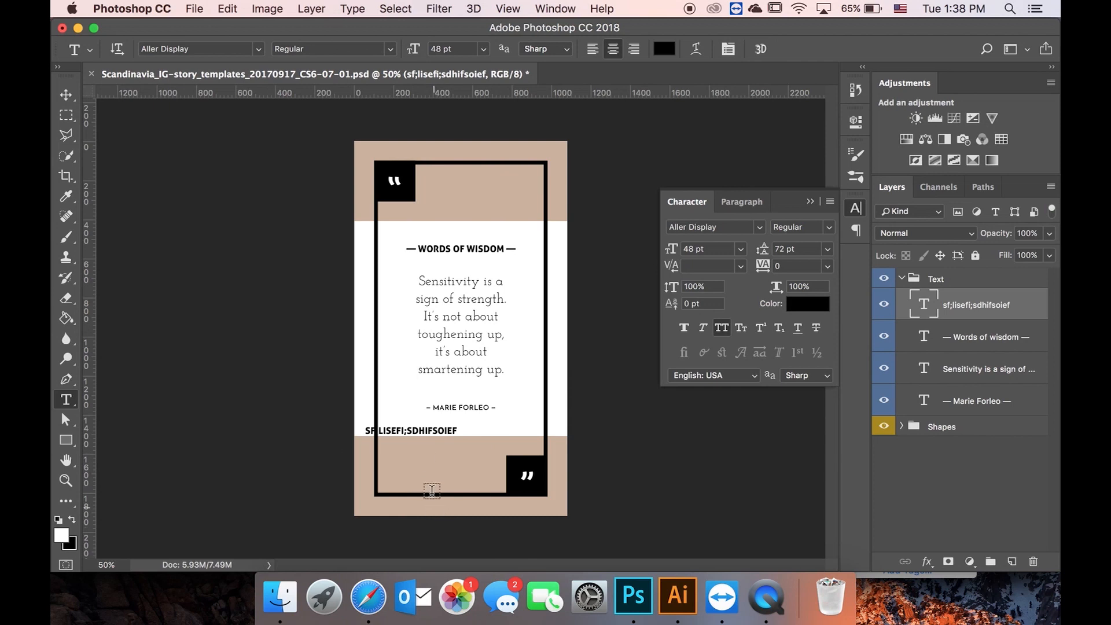
- Draw a paragraph text box across the lower tan band and fill it with the placeholder text "zsdlfj'psdvxldsfdsfvsife"
{"action": "left_click_drag", "start_coordinate": [392, 446], "coordinate": [505, 490]}
{"action": "type", "text": "zsdlfj'psdvxldsfdsfvs"}
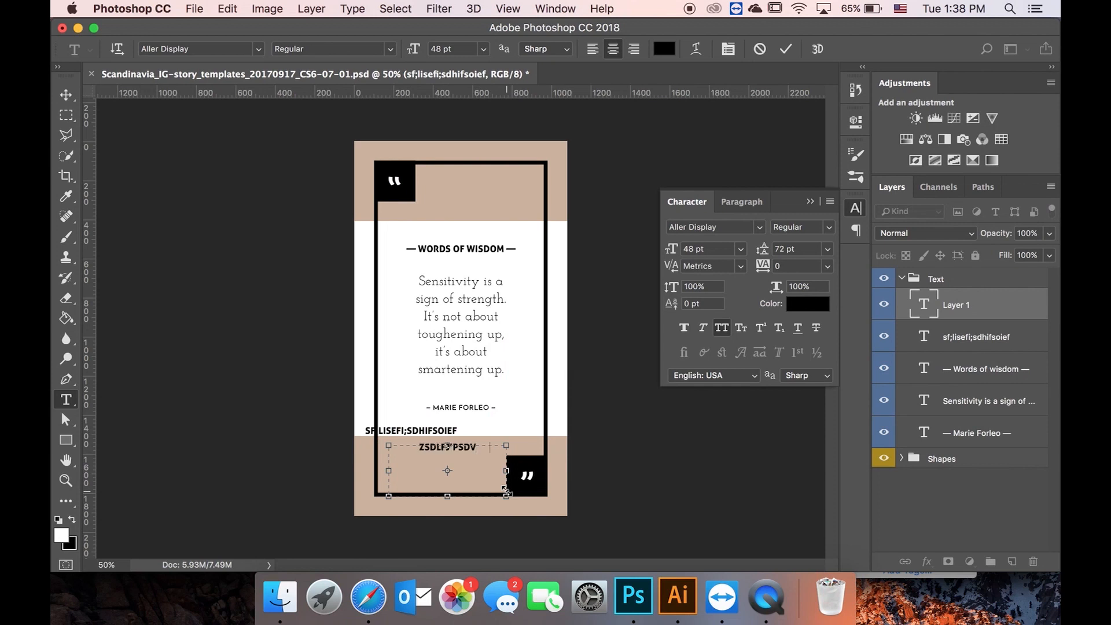
{"action": "type", "text": "ife"}
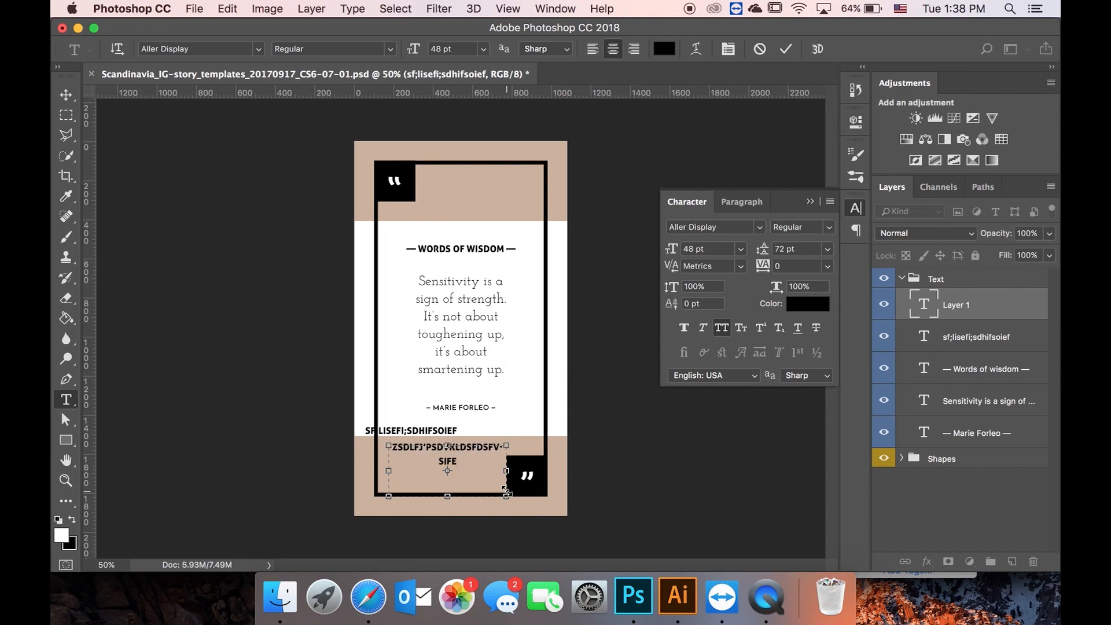